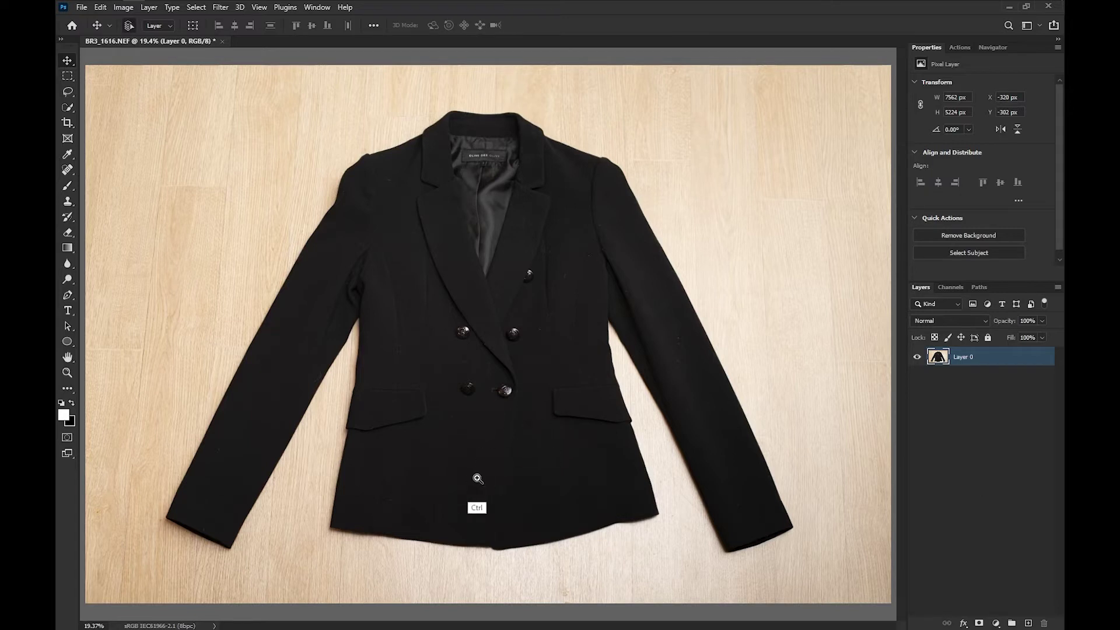
Examine the jacket's lower front, buttons and lapel at about 101% zoom for dust and lint.
left_click_drag(452, 501, 575, 358)
left_click_drag(637, 430, 693, 409)
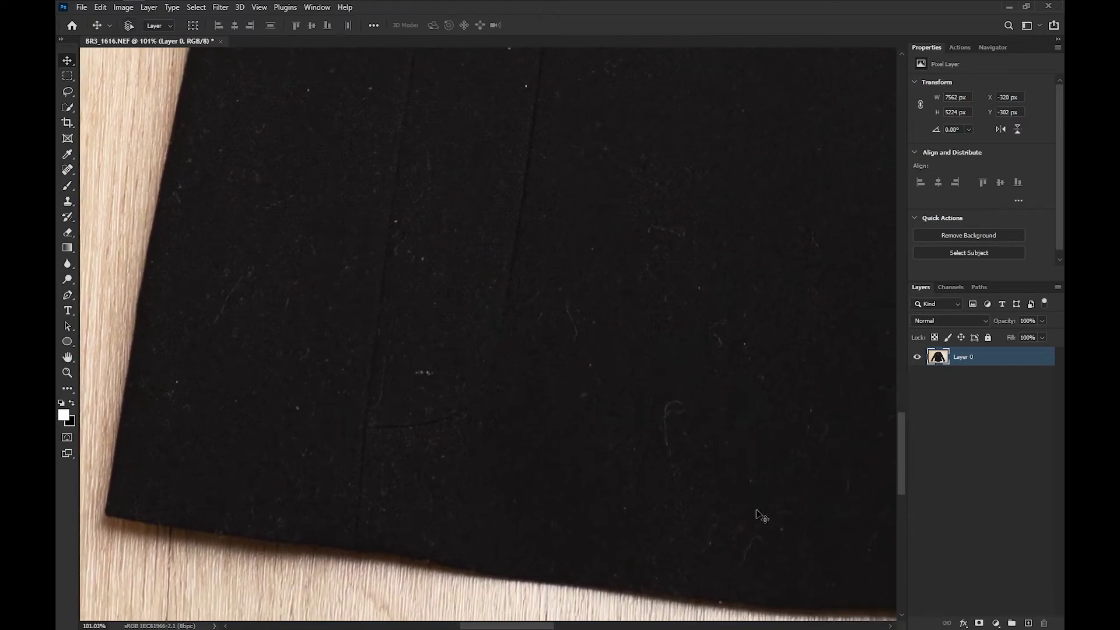
mouse_move(704, 483)
left_mouse_down()
mouse_move(715, 465)
mouse_move(715, 488)
left_mouse_up()
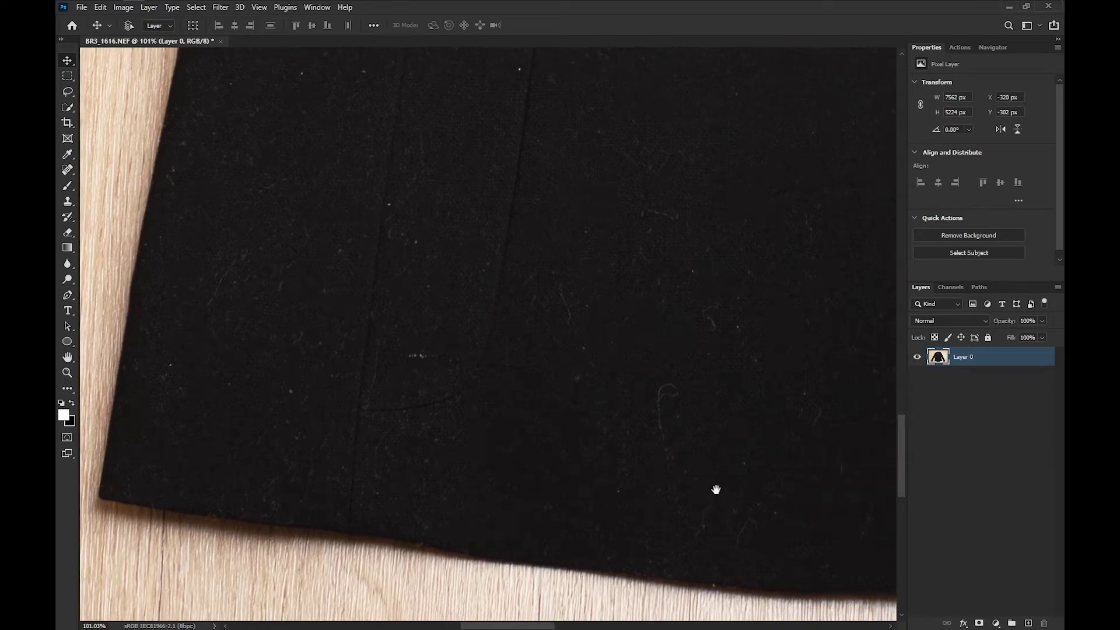
left_click_drag(745, 450, 746, 453)
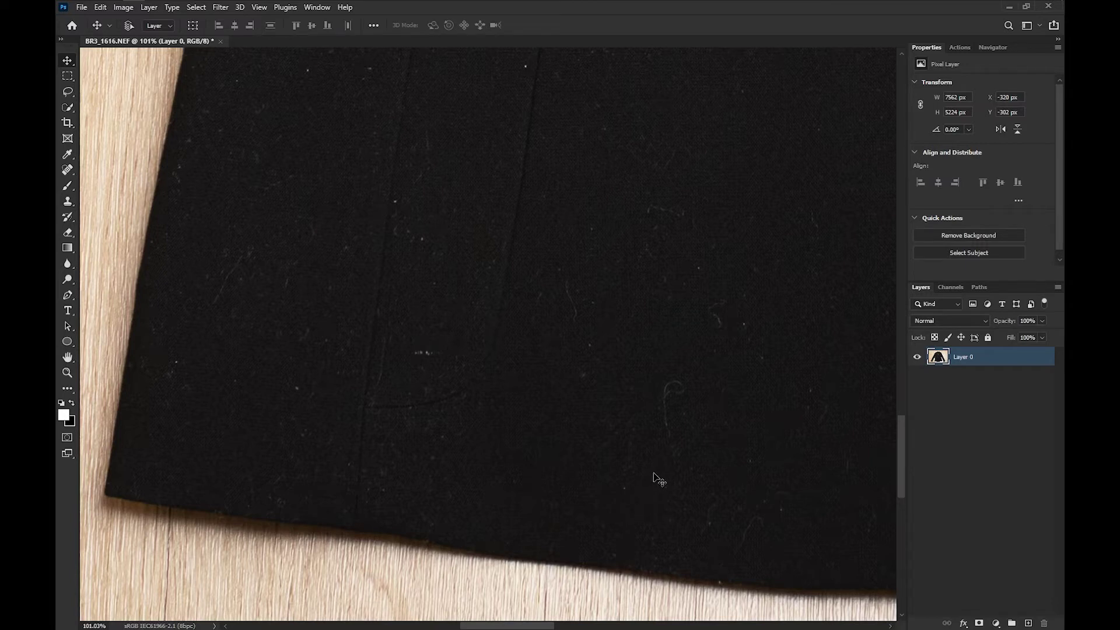
scroll(707, 380, "up", 5)
scroll(649, 372, "up", 10)
scroll(688, 330, "right", 2)
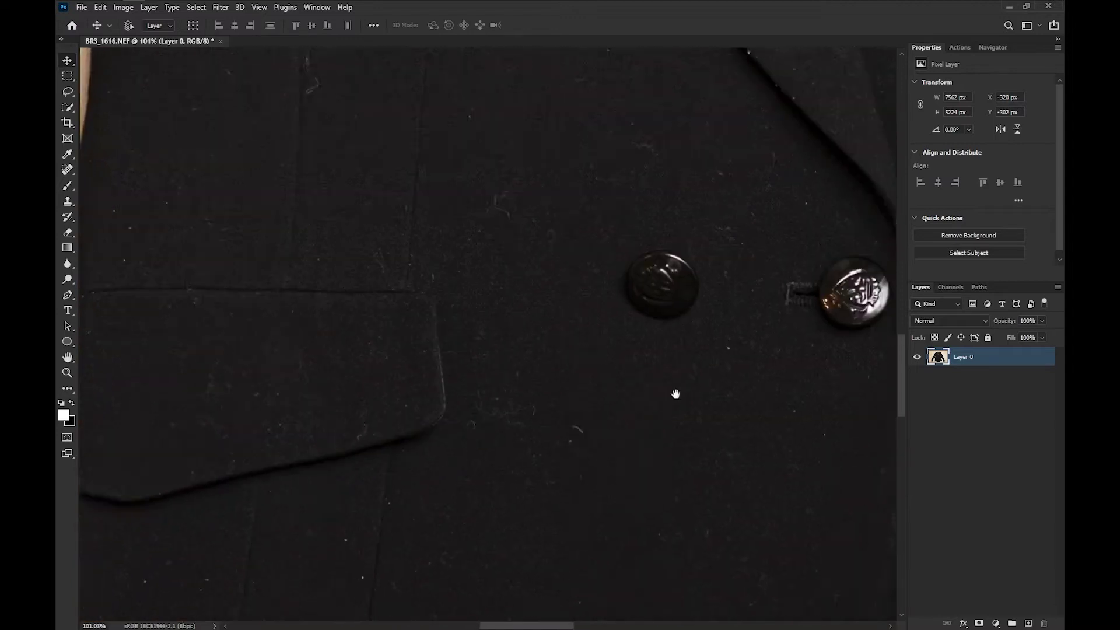
scroll(685, 343, "up", 8)
scroll(647, 433, "left", 4)
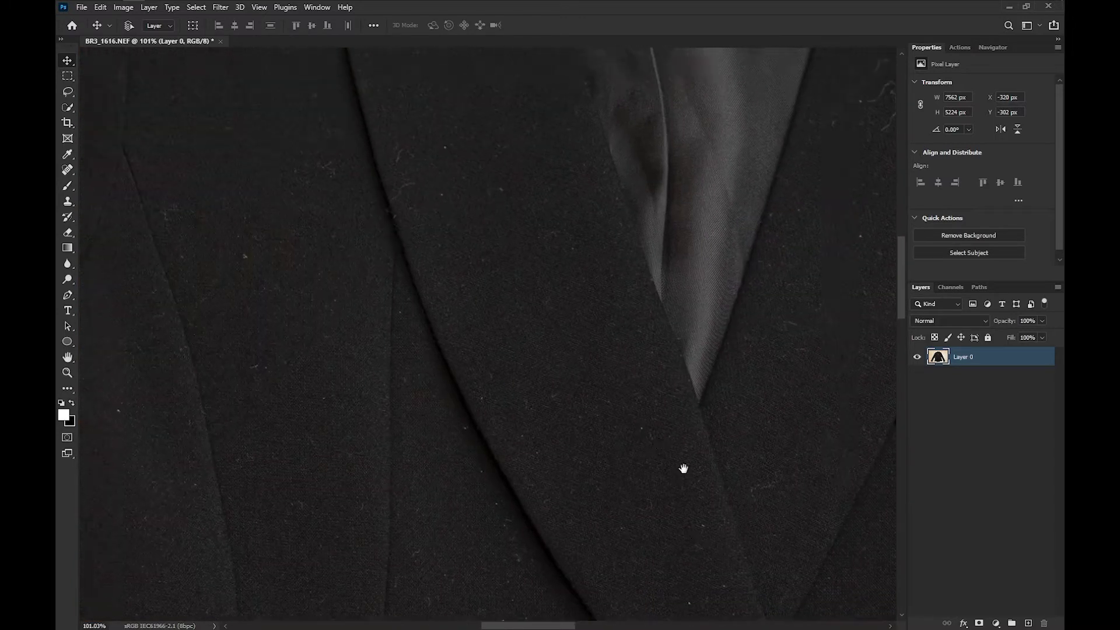
Examine the sleeve down to its cuff, the hem and the opposite pocket flap for dust and stray fibres.
scroll(737, 466, "down", 8)
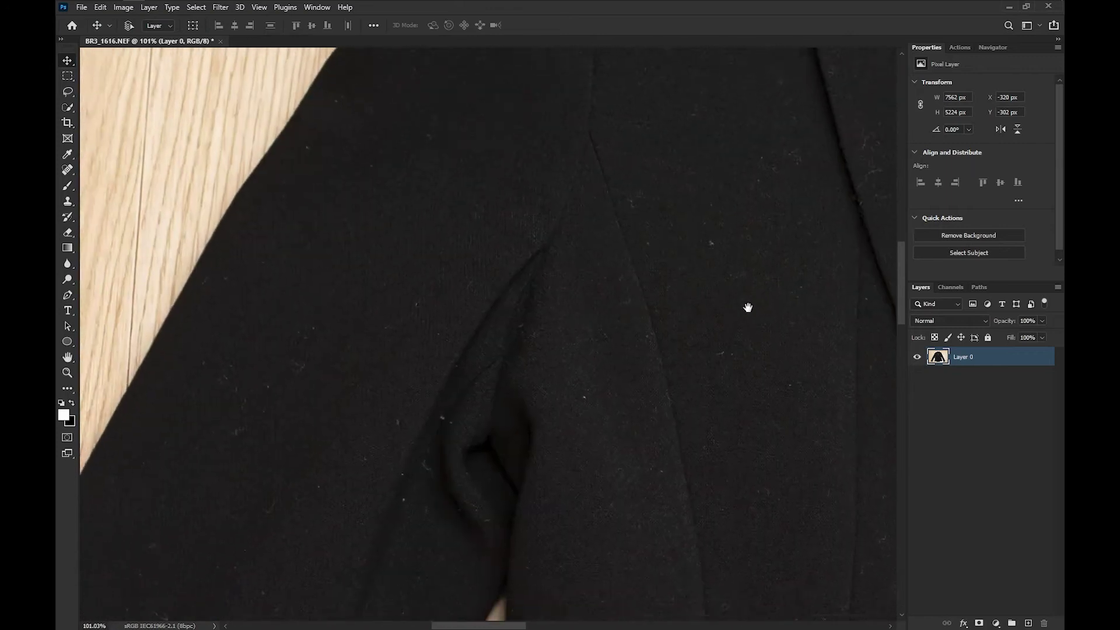
scroll(745, 278, "left", 4)
scroll(725, 308, "down", 6)
scroll(697, 315, "left", 3)
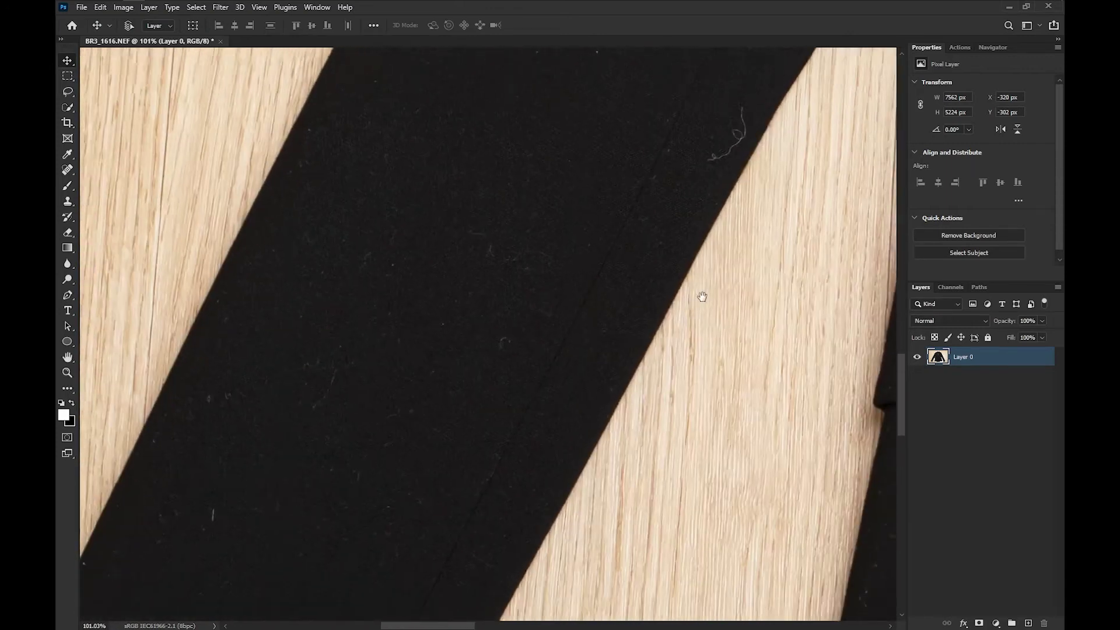
scroll(665, 395, "down", 1)
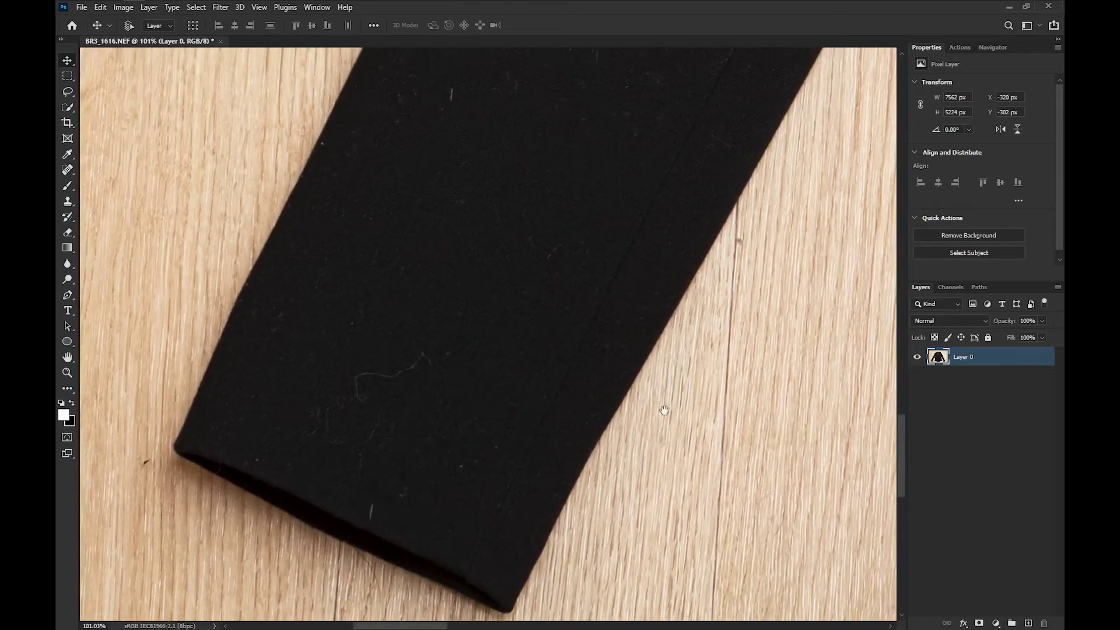
scroll(742, 343, "up", 4)
scroll(697, 375, "right", 4)
scroll(712, 408, "right", 5)
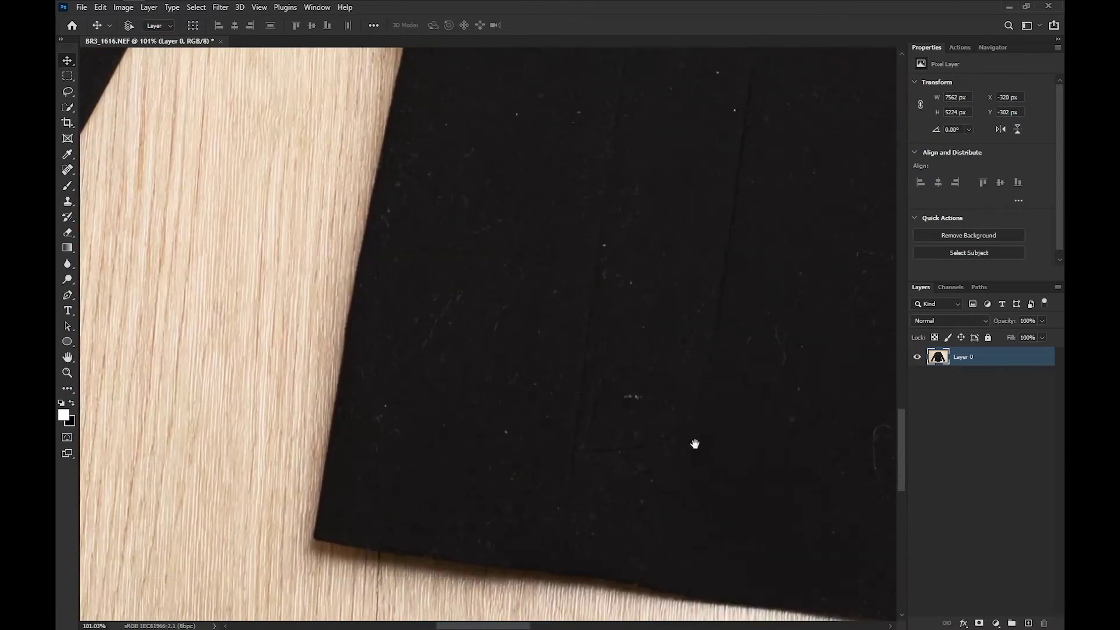
scroll(675, 387, "down", 1)
scroll(722, 301, "right", 3)
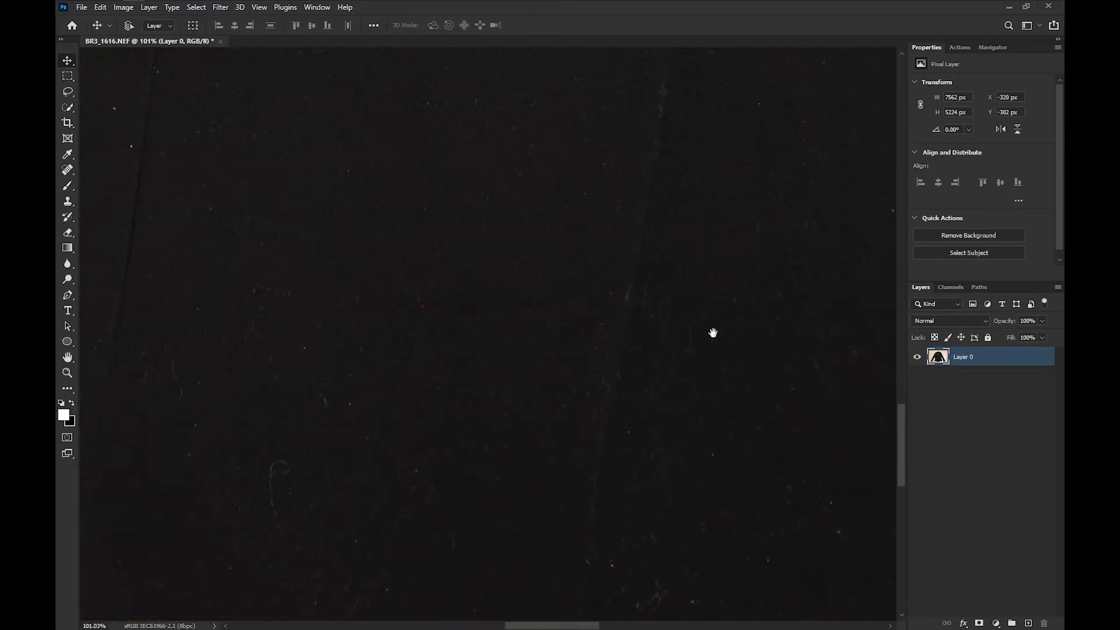
scroll(712, 328, "down", 4)
scroll(645, 245, "up", 4)
scroll(619, 326, "up", 3)
scroll(606, 338, "right", 3)
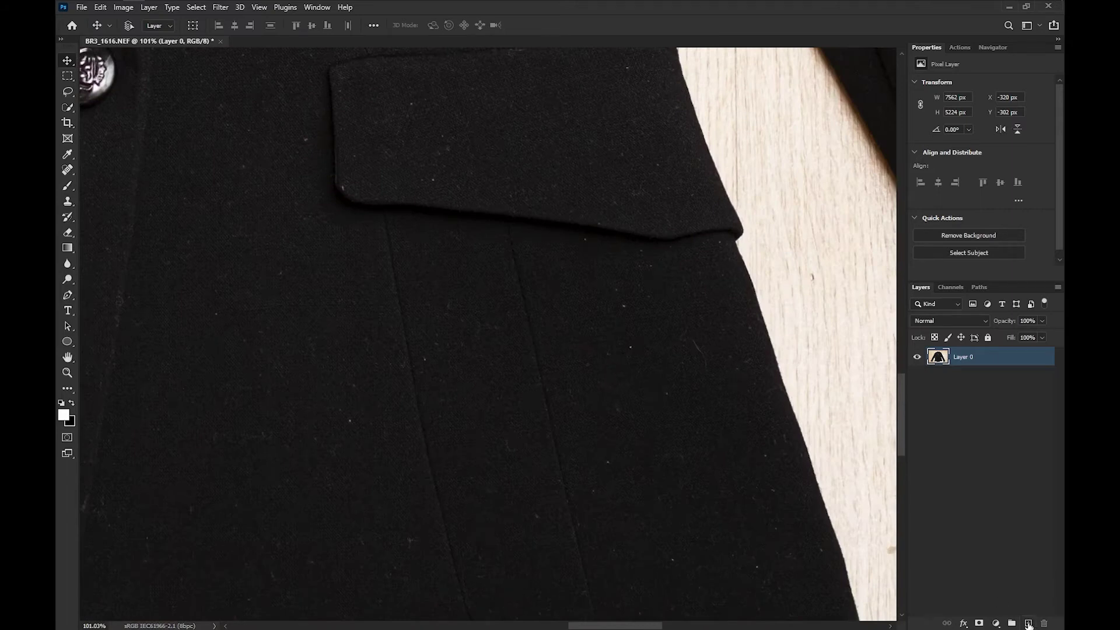
Create a new layer and heal the specks and curved fibre on the side panel below the pocket flap with the Spot Healing Brush.
left_click(1028, 623)
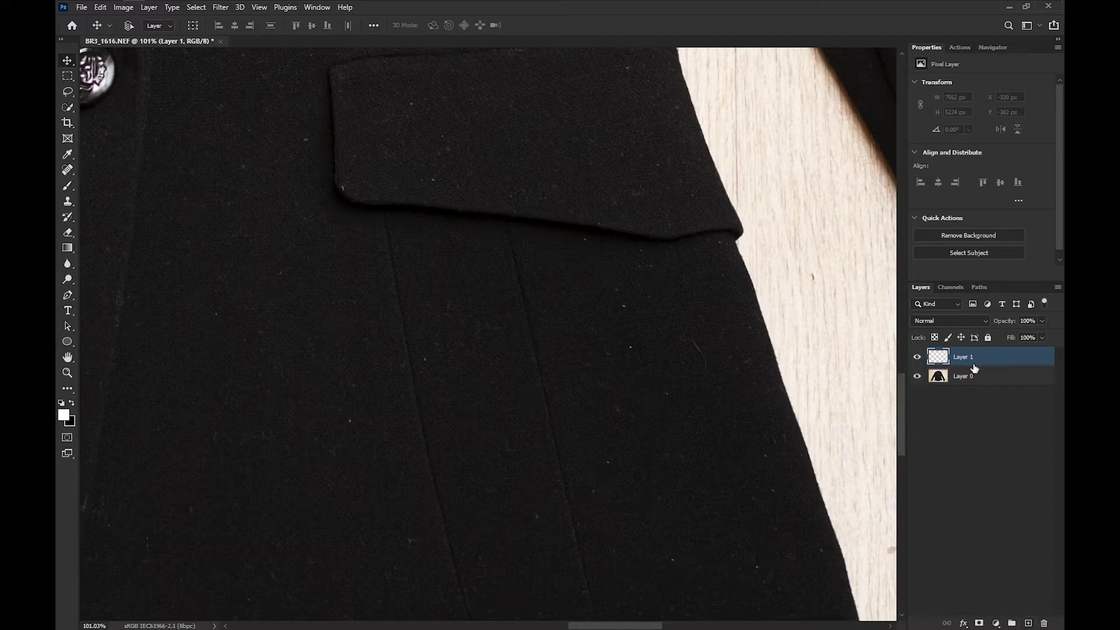
key("j")
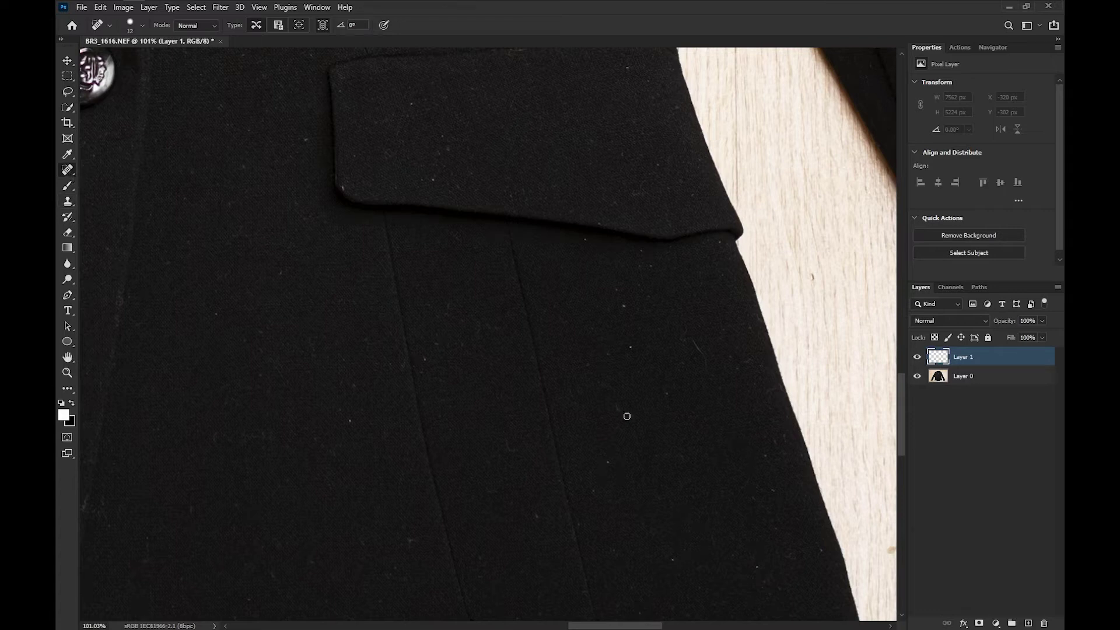
left_click_drag(574, 387, 615, 395)
left_click_drag(655, 495, 581, 384)
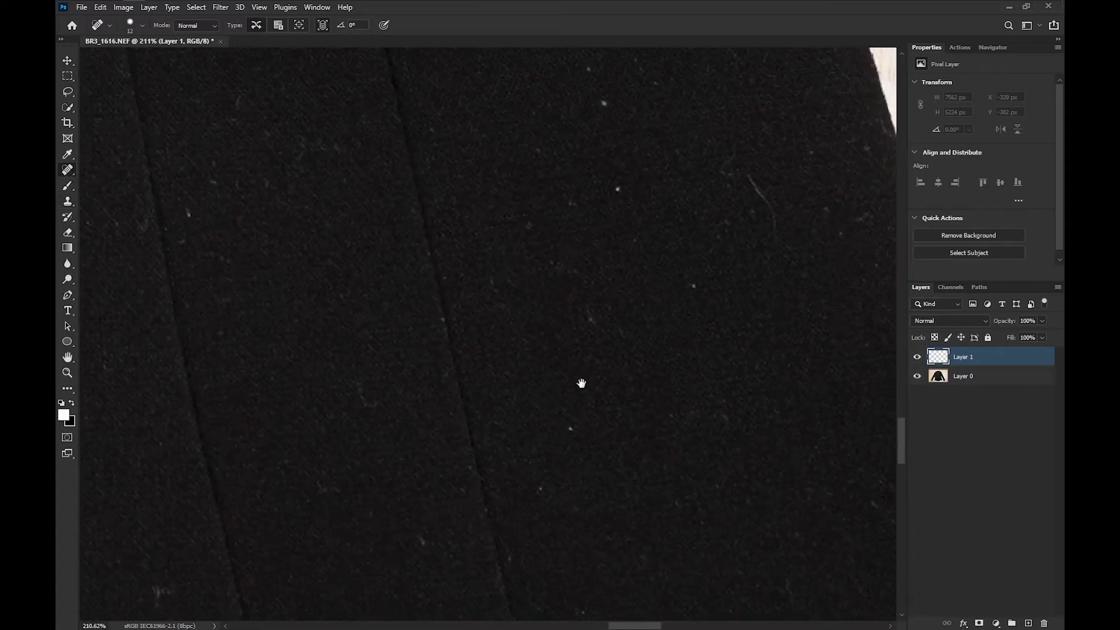
left_click(571, 430)
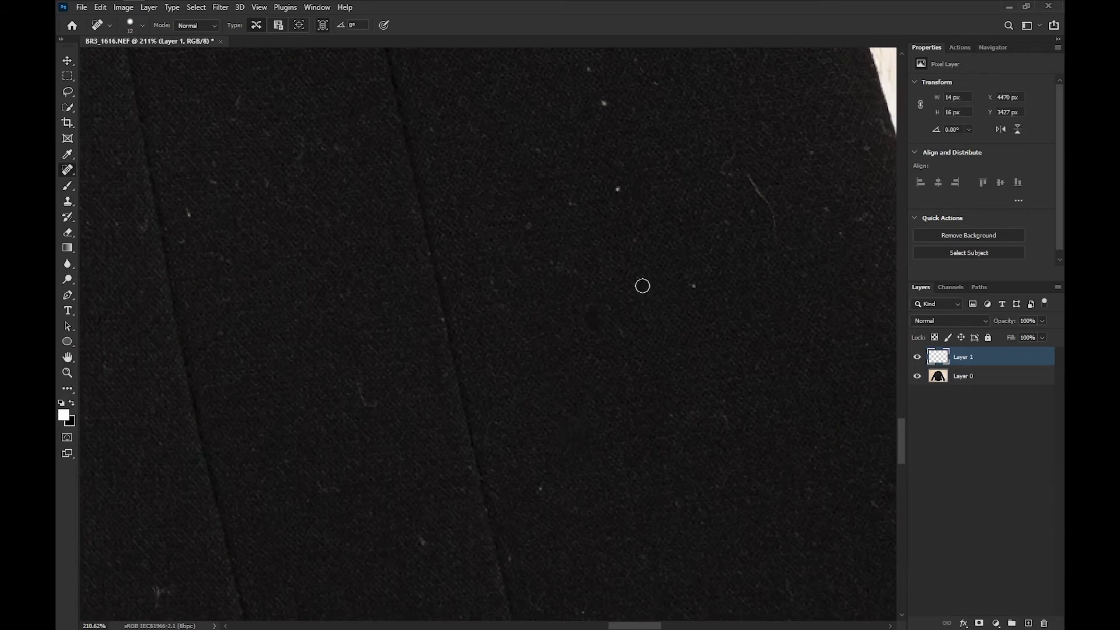
left_click(694, 286)
left_click_drag(749, 176, 773, 229)
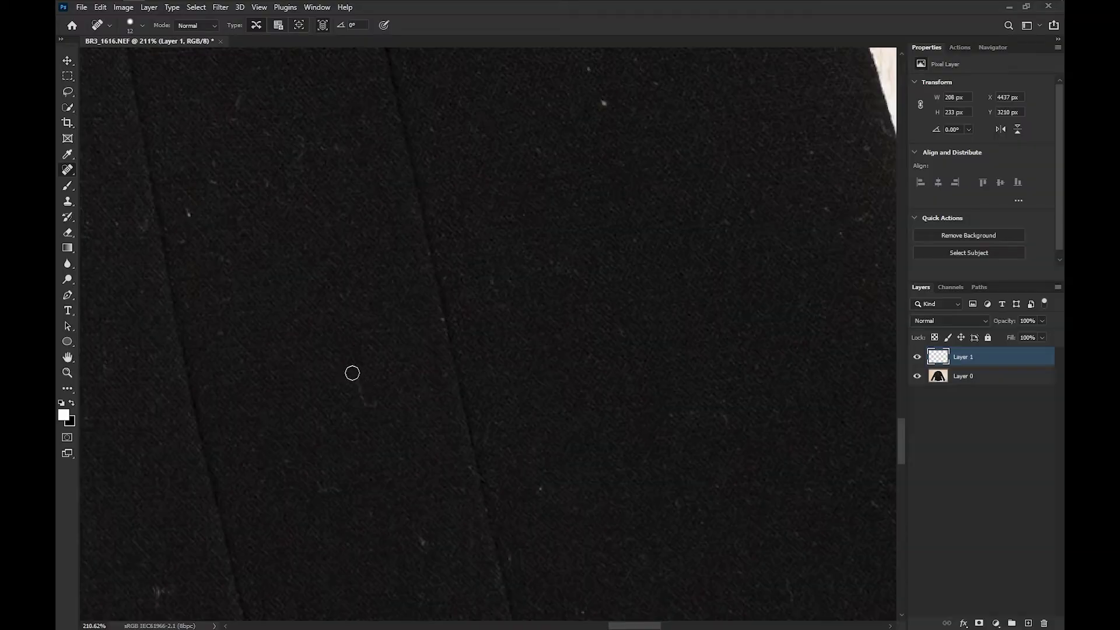
Heal the lint between the two front seams and the specks near the jacket's outer side edge.
left_click_drag(350, 370, 366, 397)
left_click_drag(324, 484, 375, 505)
key("f")
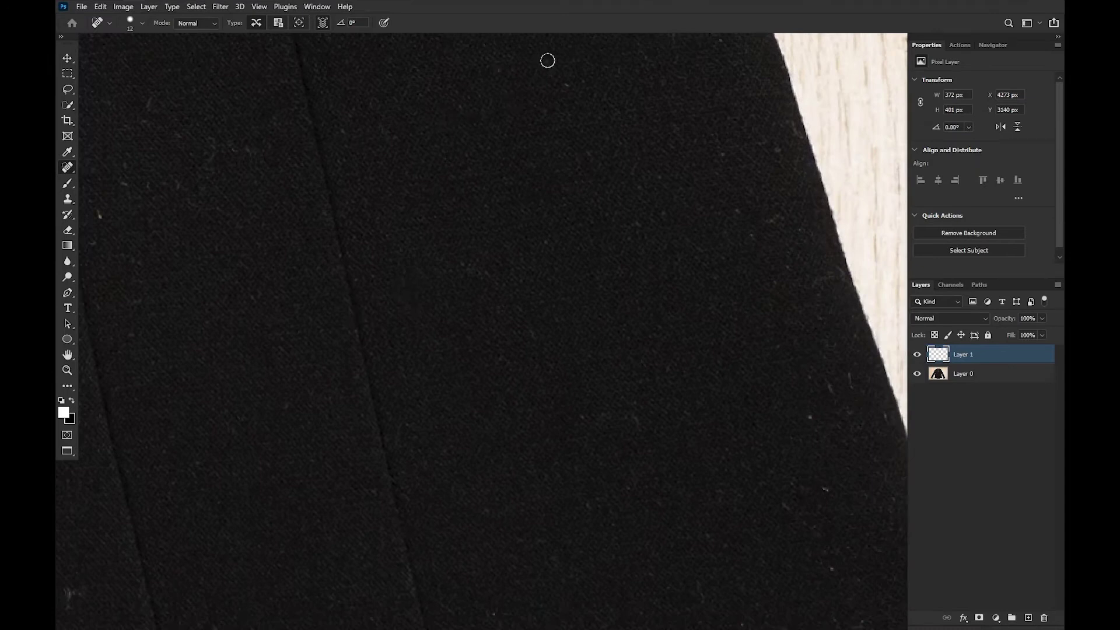
left_click_drag(823, 504, 823, 491)
left_click(883, 409)
Heal the scattered specks between and beside the two vertical seams below the pocket.
key("ctrl+0")
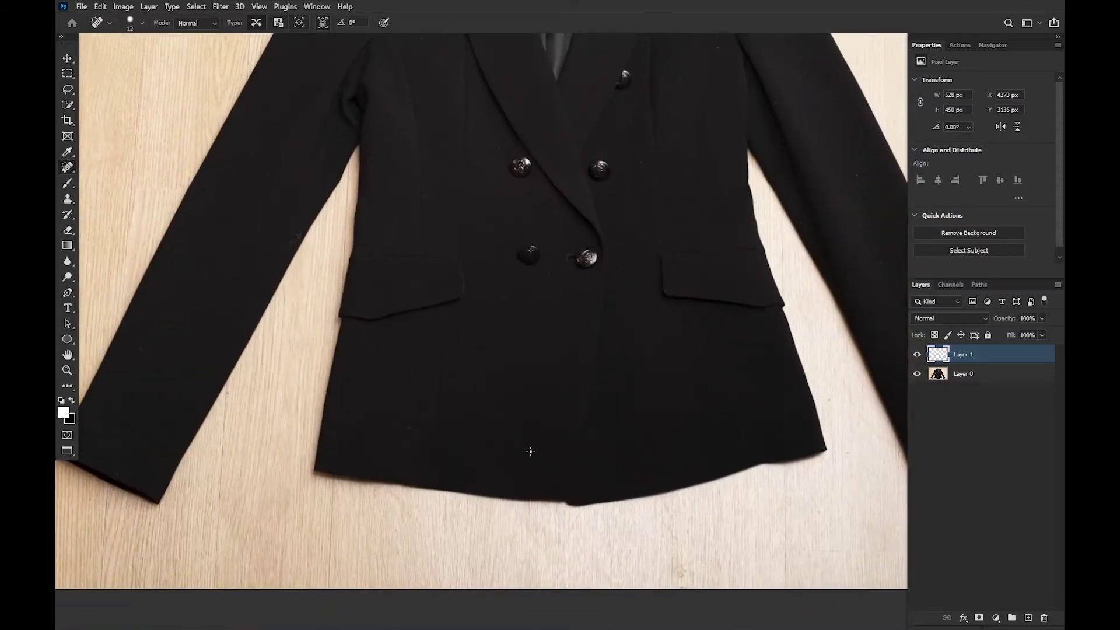
left_click_drag(468, 376, 527, 379)
left_click_drag(652, 419, 329, 416)
left_click_drag(600, 412, 424, 388)
left_click_drag(690, 325, 785, 320)
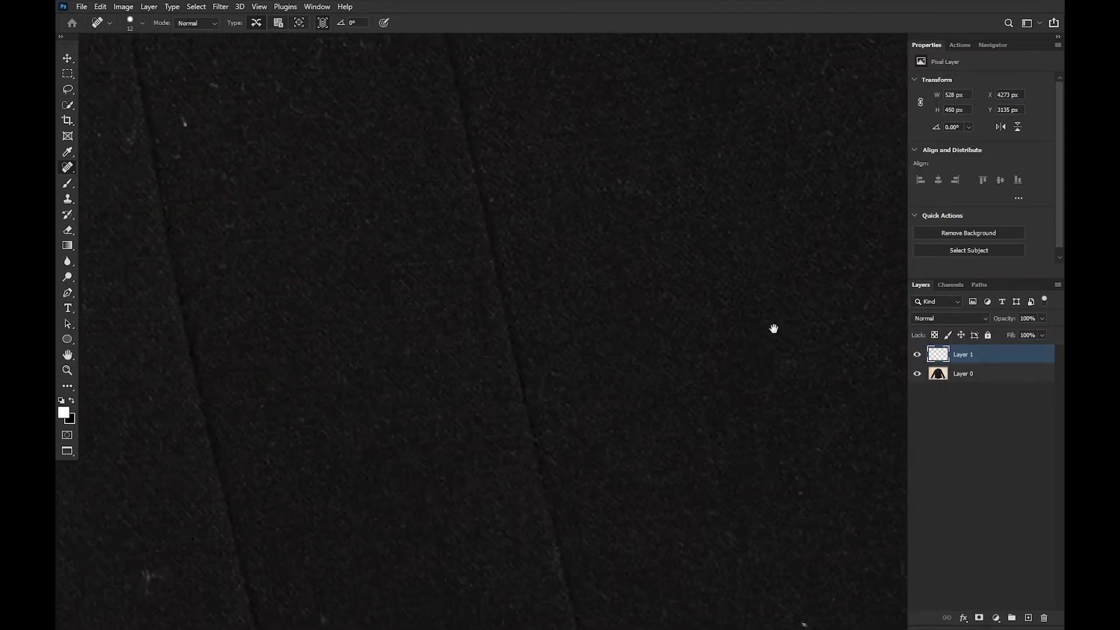
left_click_drag(685, 323, 641, 329)
left_click(375, 471)
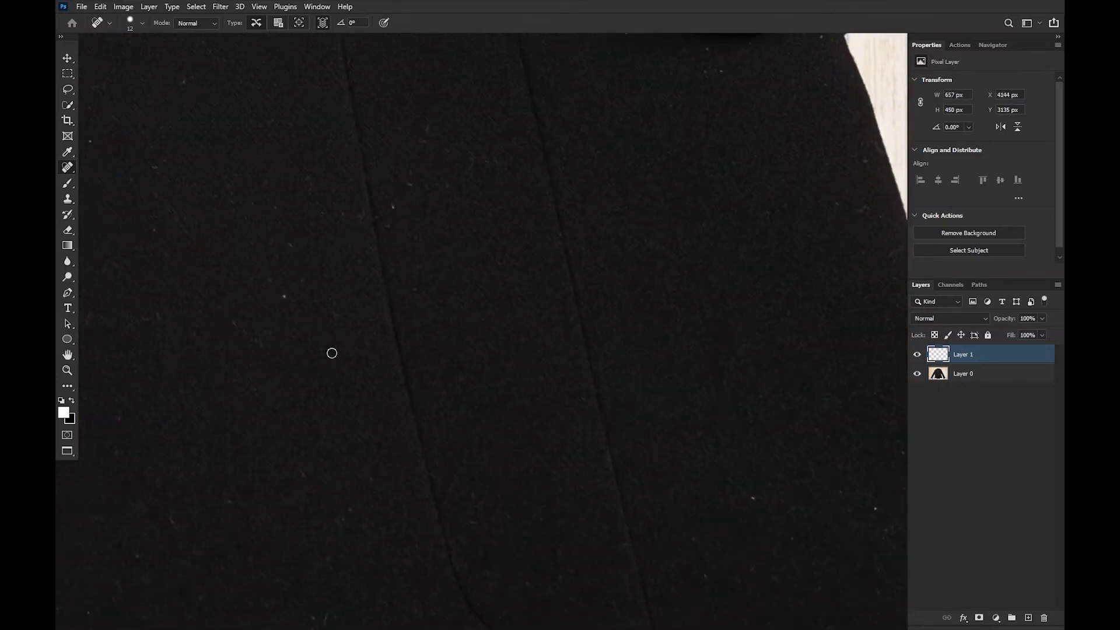
left_click(282, 298)
left_click(239, 325)
left_click(475, 155)
Heal a lint mark on the lower front of the jacket toward the hem.
left_click_drag(700, 369, 567, 287)
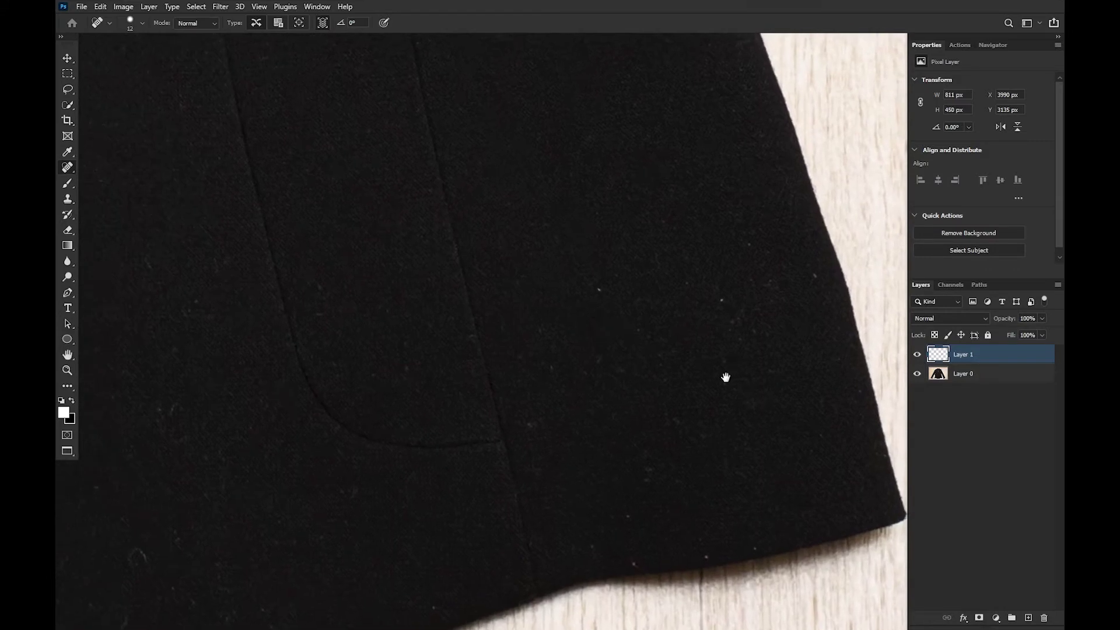
left_click_drag(721, 366, 715, 377)
mouse_move(511, 364)
left_mouse_down()
mouse_move(669, 351)
mouse_move(610, 369)
mouse_move(607, 309)
mouse_move(530, 357)
mouse_move(589, 381)
mouse_move(649, 383)
left_mouse_up()
left_click_drag(515, 387, 632, 385)
mouse_move(542, 417)
left_mouse_down()
mouse_move(653, 396)
mouse_move(655, 406)
left_mouse_up()
mouse_move(593, 464)
left_mouse_down()
mouse_move(649, 410)
mouse_move(603, 418)
left_mouse_up()
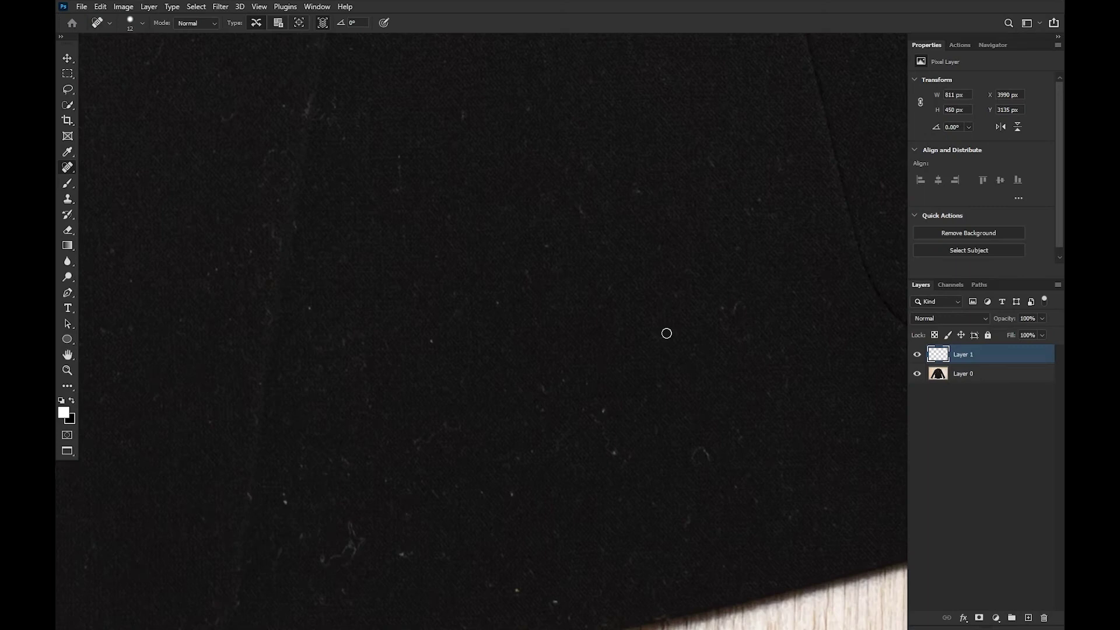
left_click(723, 311)
Compare the fabric before and after healing by toggling the visibility of Layer 1.
left_click(917, 354)
left_click_drag(742, 305, 545, 367)
left_click(917, 354)
left_click_drag(657, 458, 890, 377)
left_click(918, 357)
left_click(917, 354)
left_click(918, 356)
left_click(917, 356)
left_click(918, 357)
left_click(918, 355)
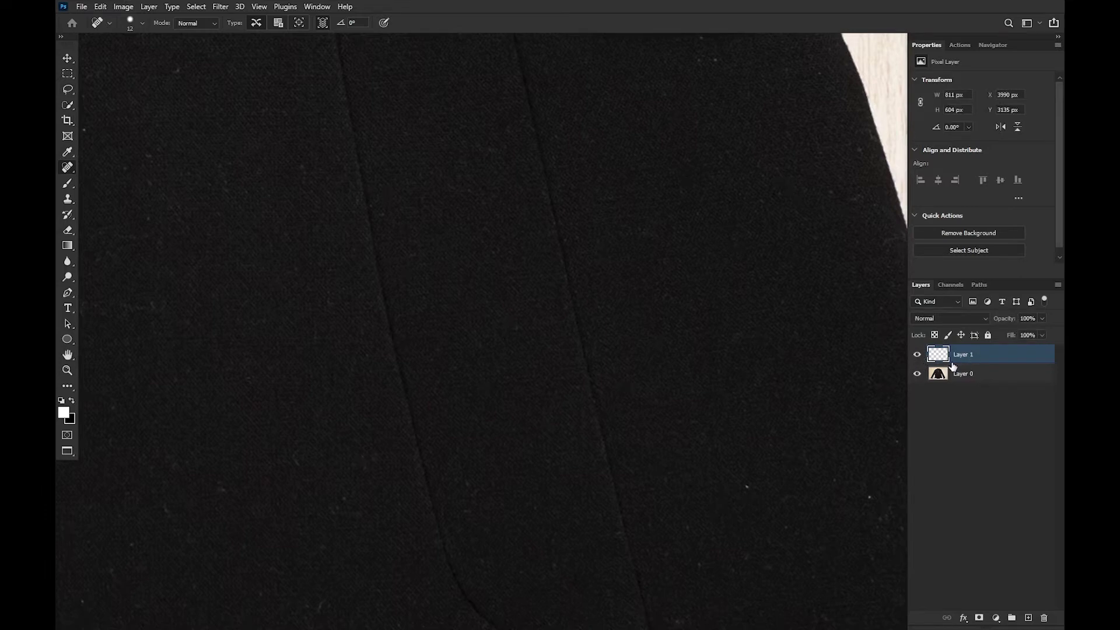
Delete Layer 1 with the healing strokes, leaving only the original jacket layer.
left_click_drag(1015, 357, 1044, 618)
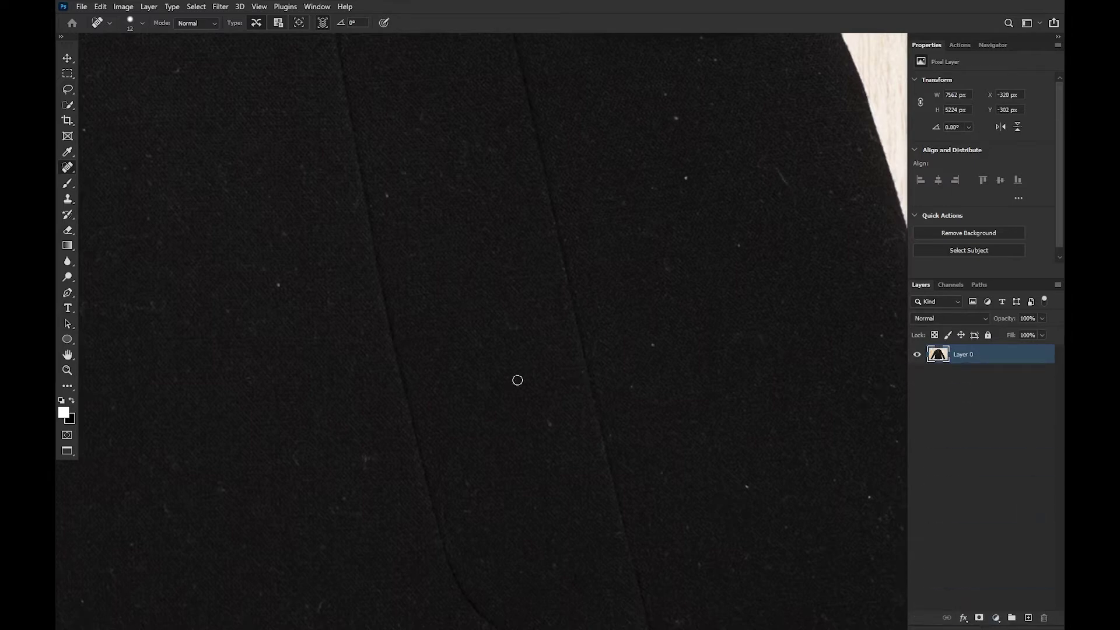
left_click_drag(453, 318, 727, 294)
scroll(727, 294, "down", 3)
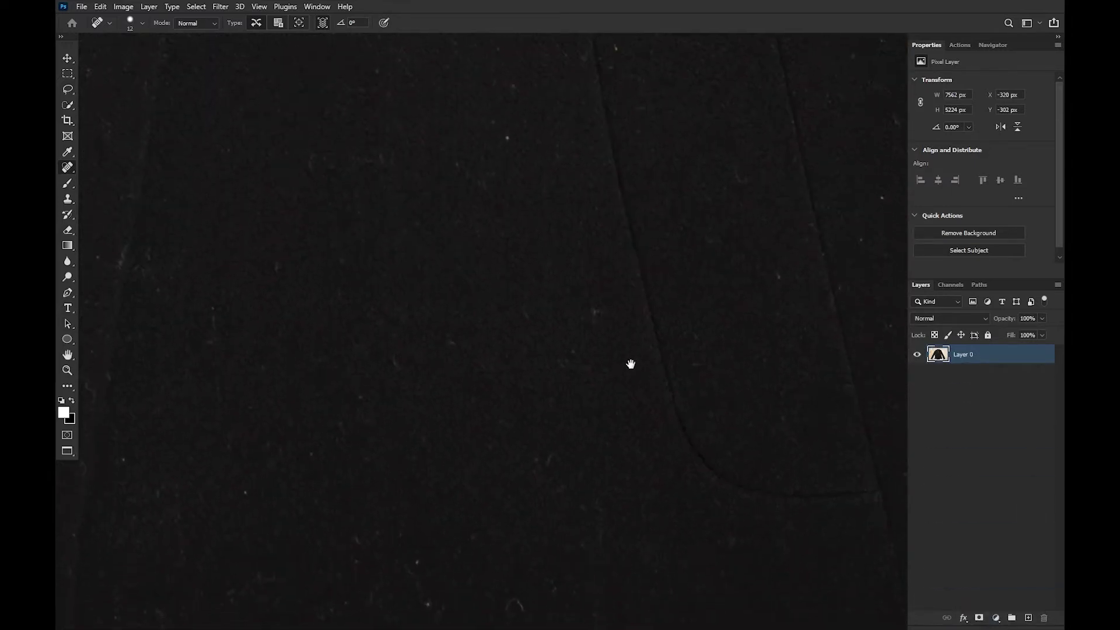
scroll(650, 320, "down", 2)
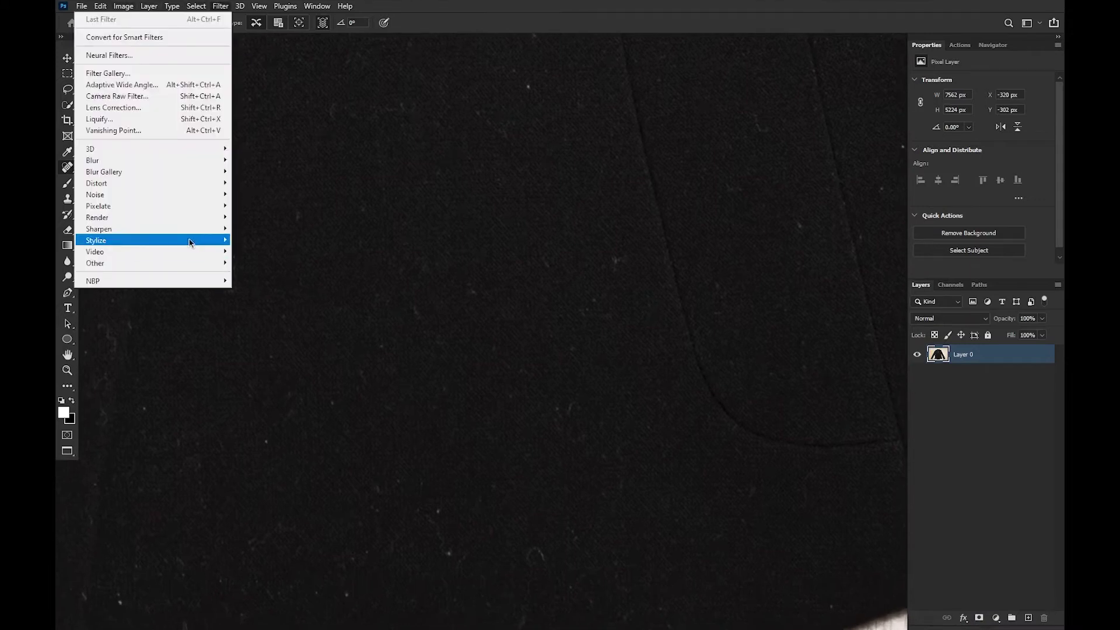
mouse_move(193, 197)
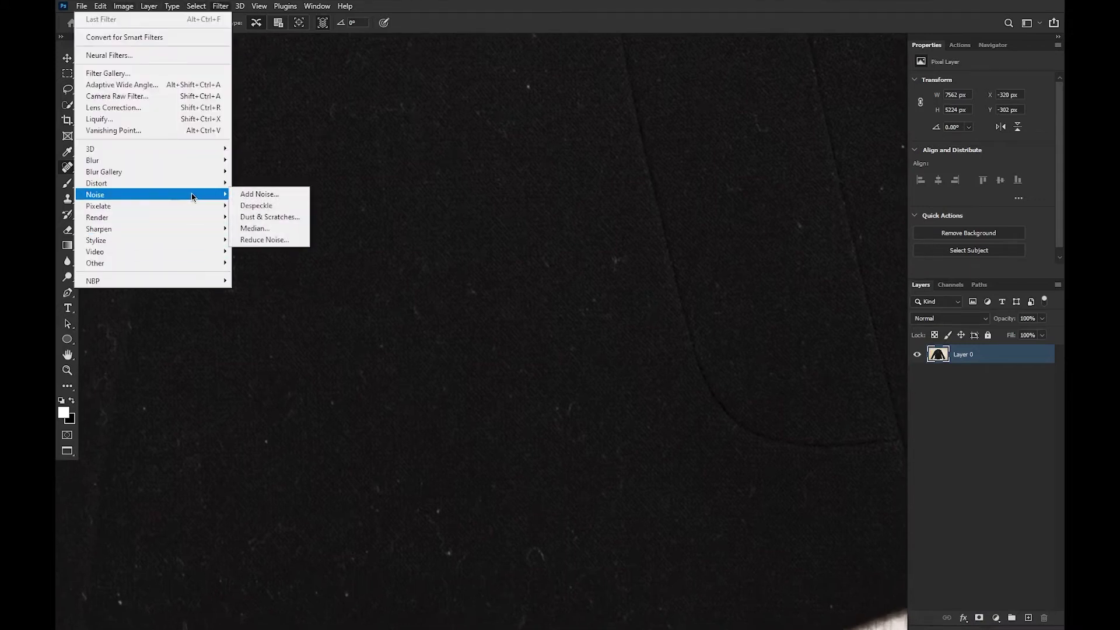
left_click(272, 221)
left_click(575, 23)
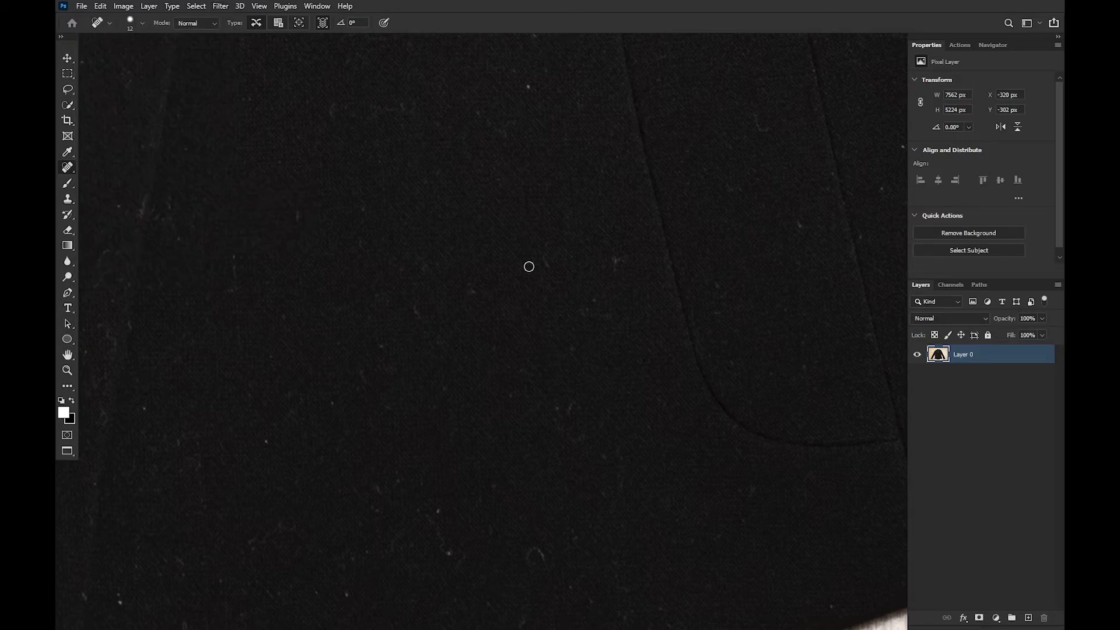
Duplicate Layer 0 and convert the copy to a Smart Object.
left_click_drag(622, 407, 632, 487)
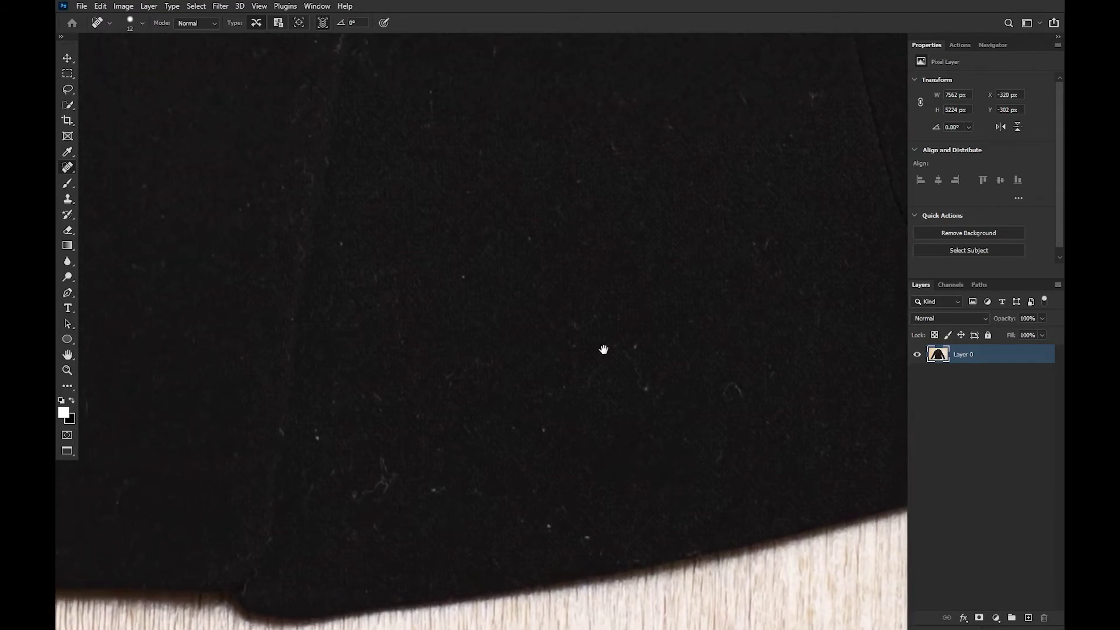
left_click_drag(600, 328, 588, 357)
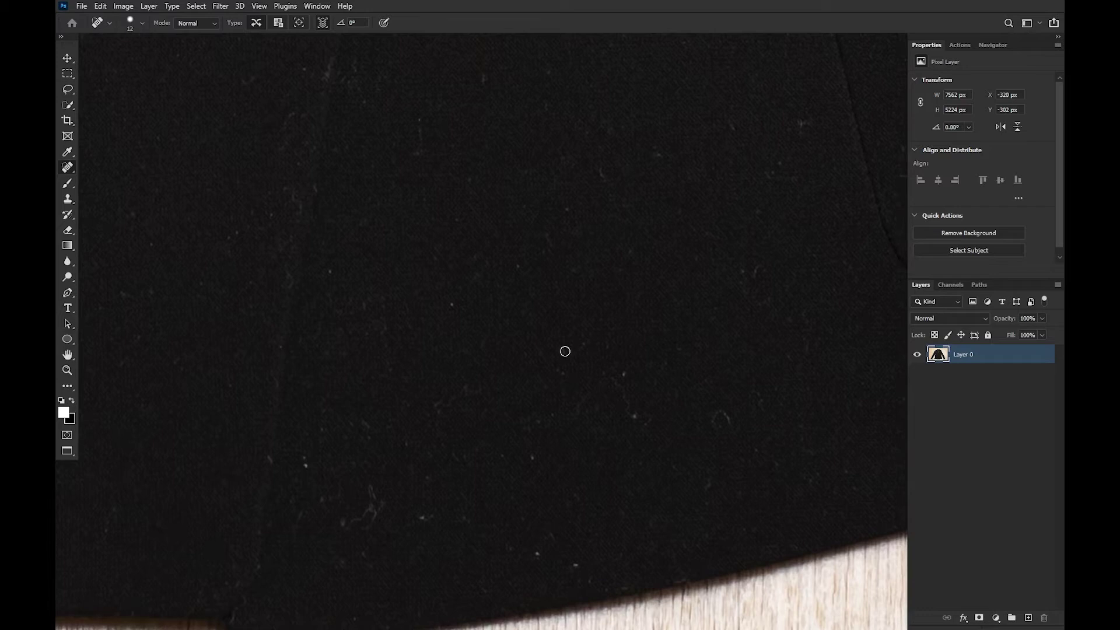
left_click_drag(620, 362, 612, 393)
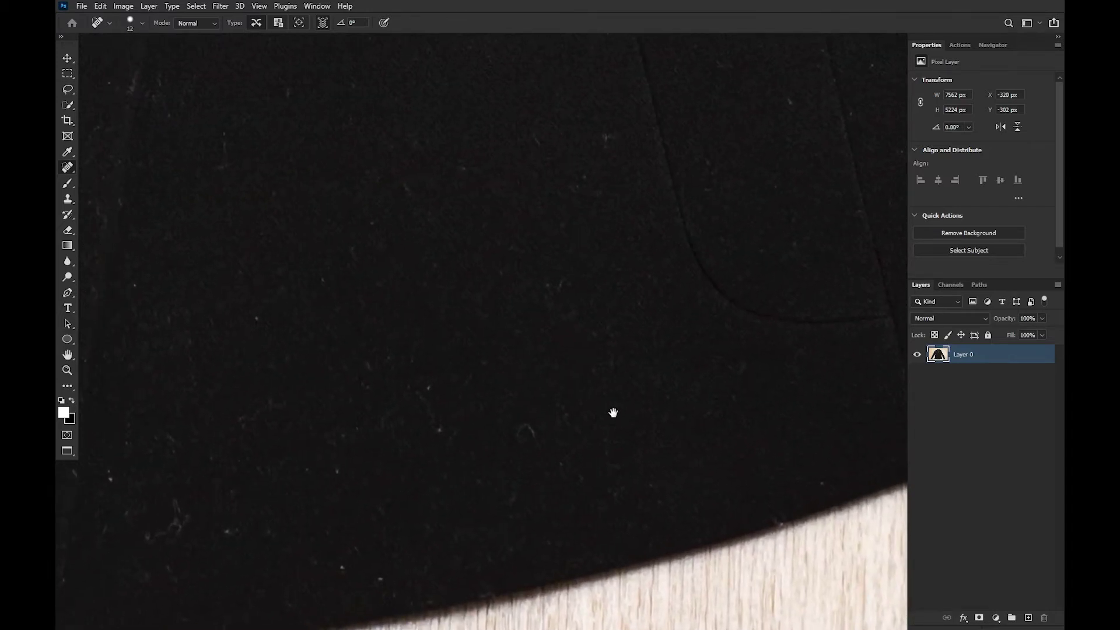
key("ctrl+j")
right_click(1015, 358)
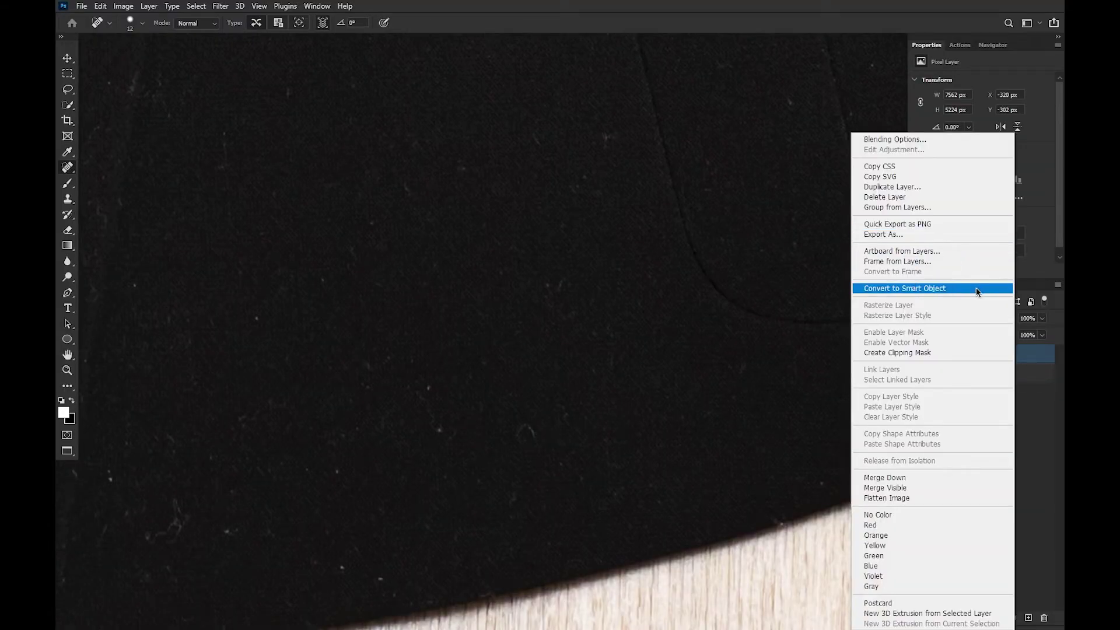
left_click(976, 288)
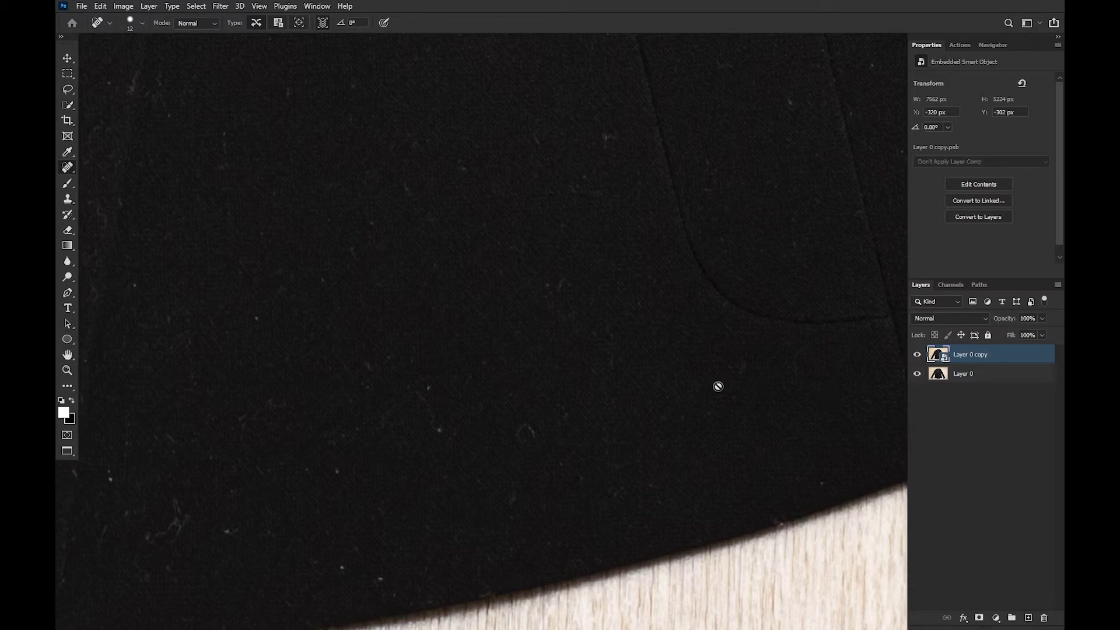
Open the Dust & Scratches filter for Layer 0 copy and reset it to Radius 1 pixel and Threshold 0 levels.
left_click(222, 6)
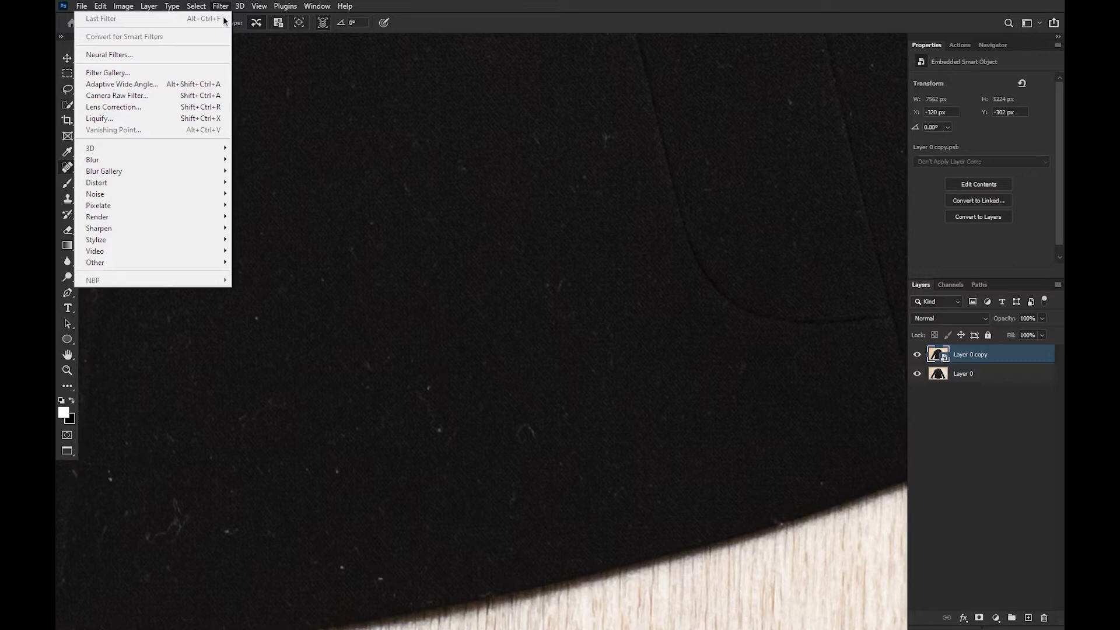
mouse_move(186, 196)
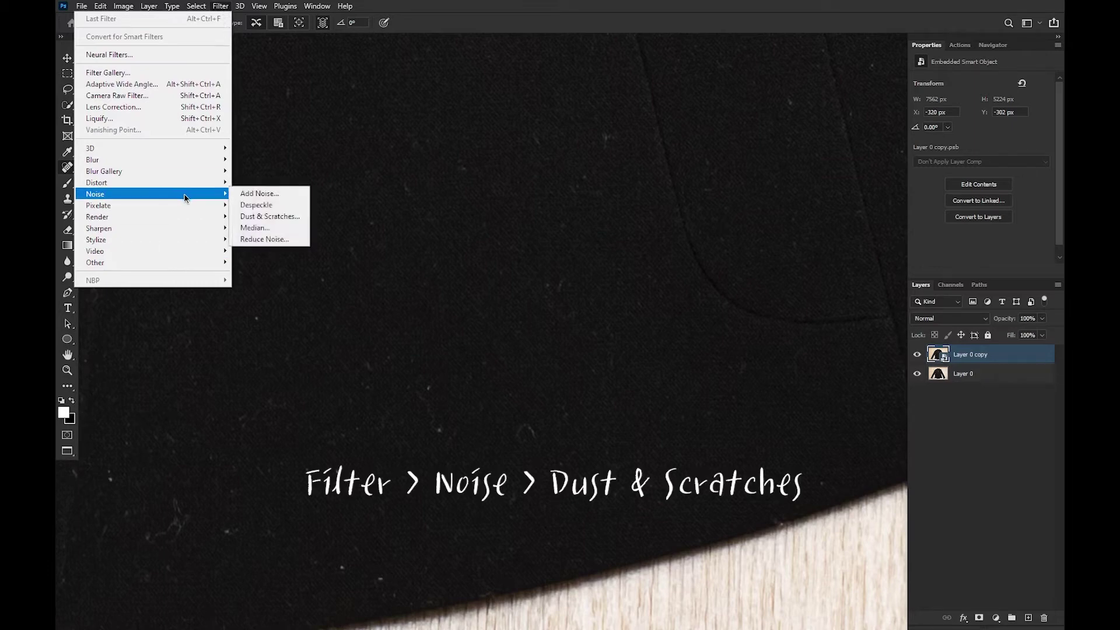
left_click(270, 216)
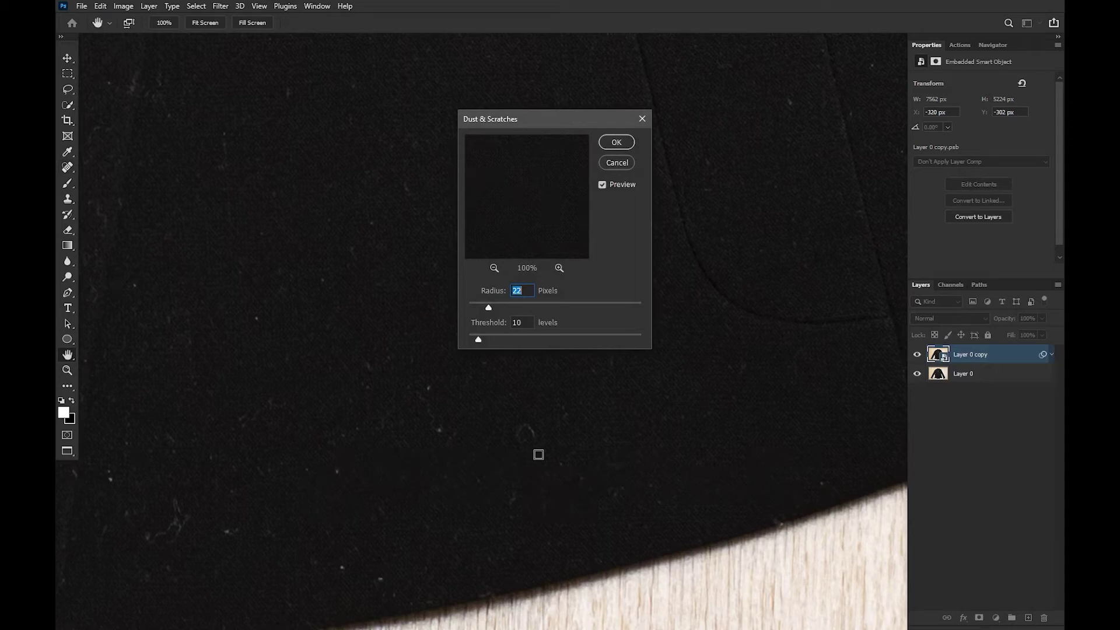
key("Tab")
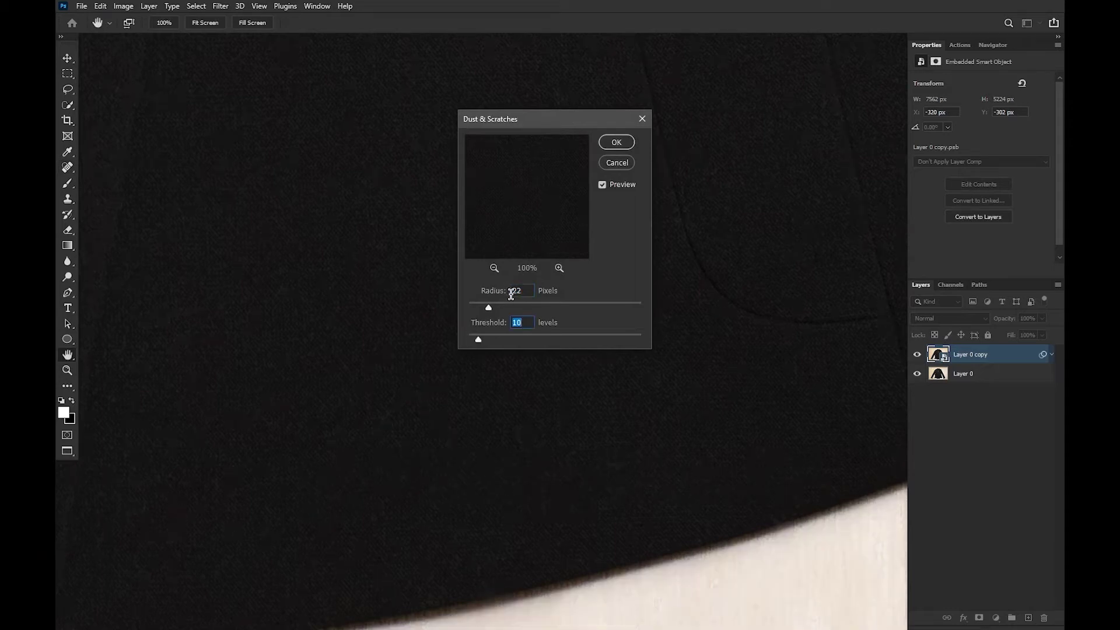
left_click_drag(479, 343, 467, 307)
left_click_drag(307, 200, 387, 467)
left_click_drag(303, 606, 543, 496)
left_click_drag(327, 607, 580, 492)
left_click_drag(279, 489, 435, 485)
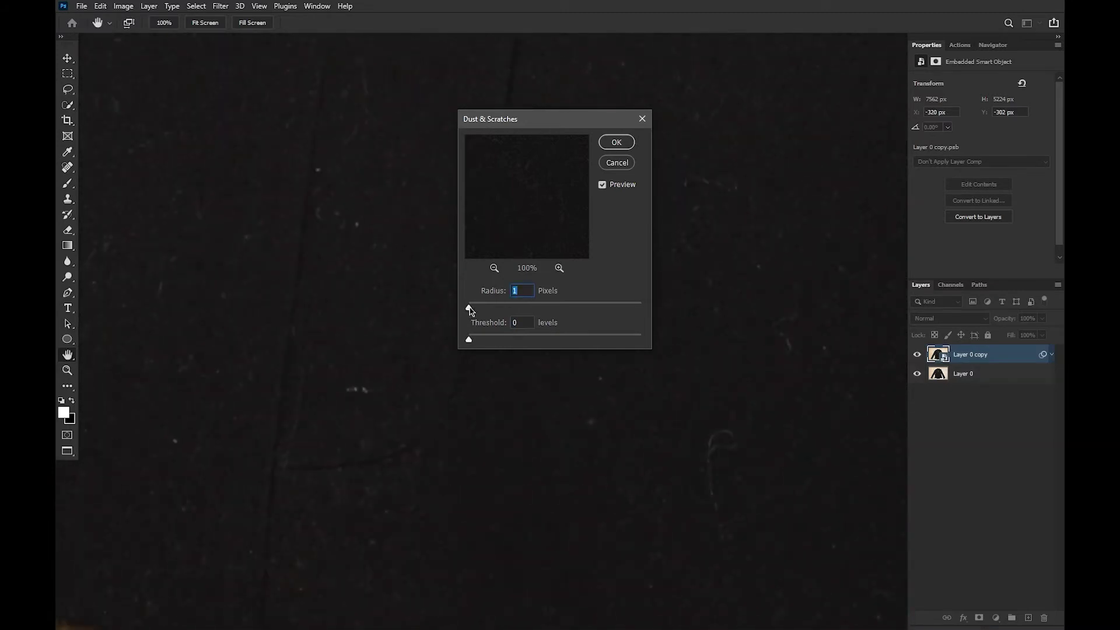
Set the filter's Radius to 6 pixels, trying 3 pixels for comparison while checking the pocket, buttons and hem.
left_click_drag(338, 474, 265, 444)
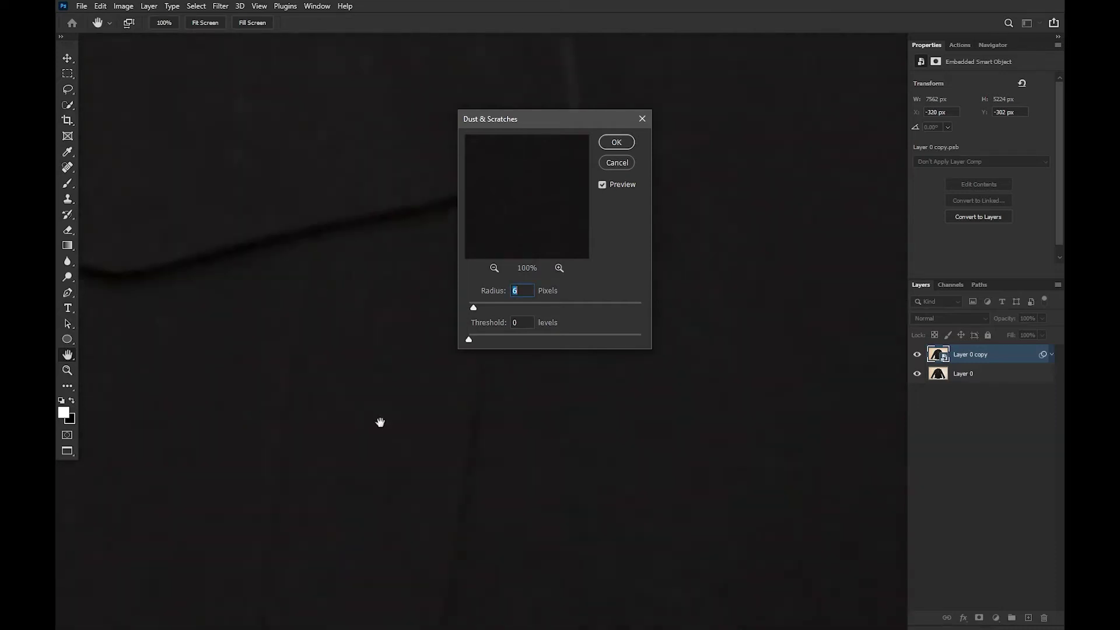
left_click_drag(433, 321, 310, 407)
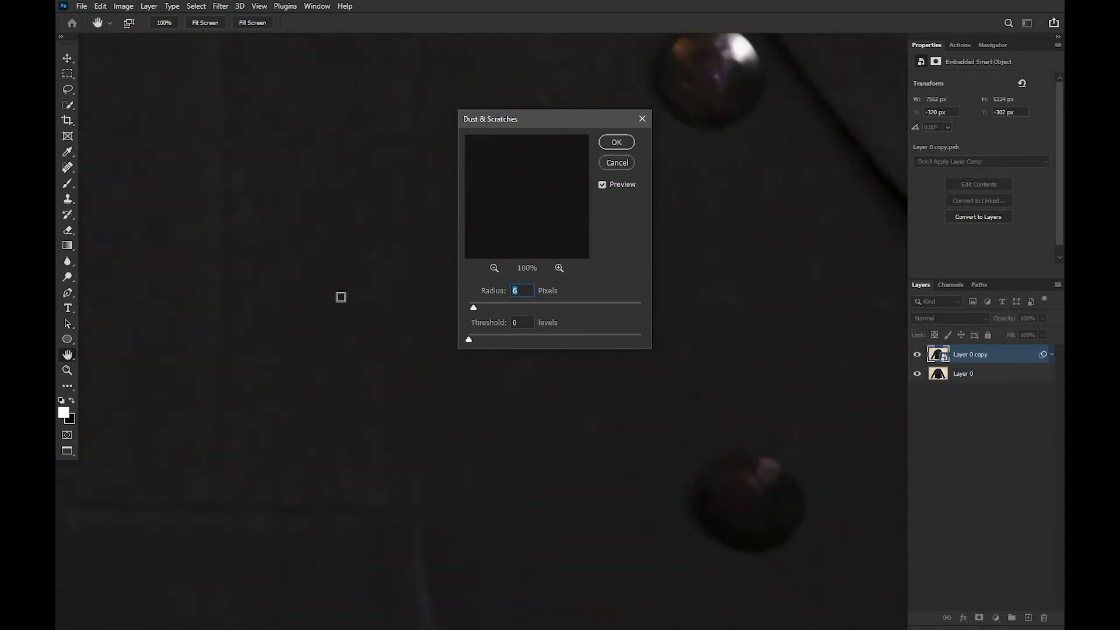
left_click_drag(472, 417, 352, 449)
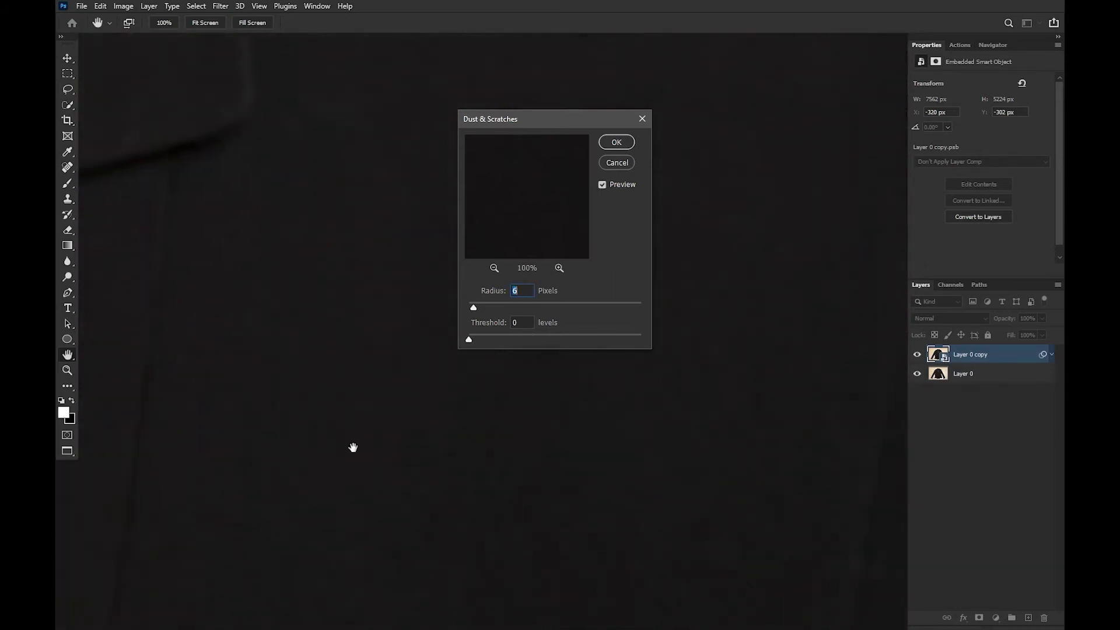
left_click_drag(346, 290, 724, 533)
key("Down")
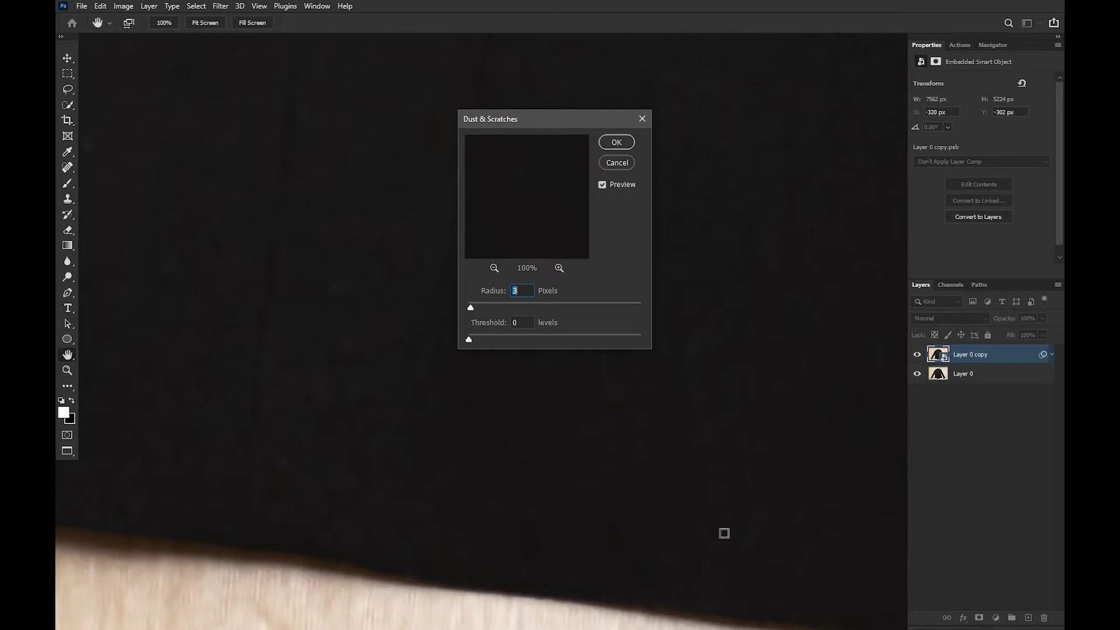
key("Up")
scroll(813, 222, "up", 3)
scroll(729, 159, "up", 10)
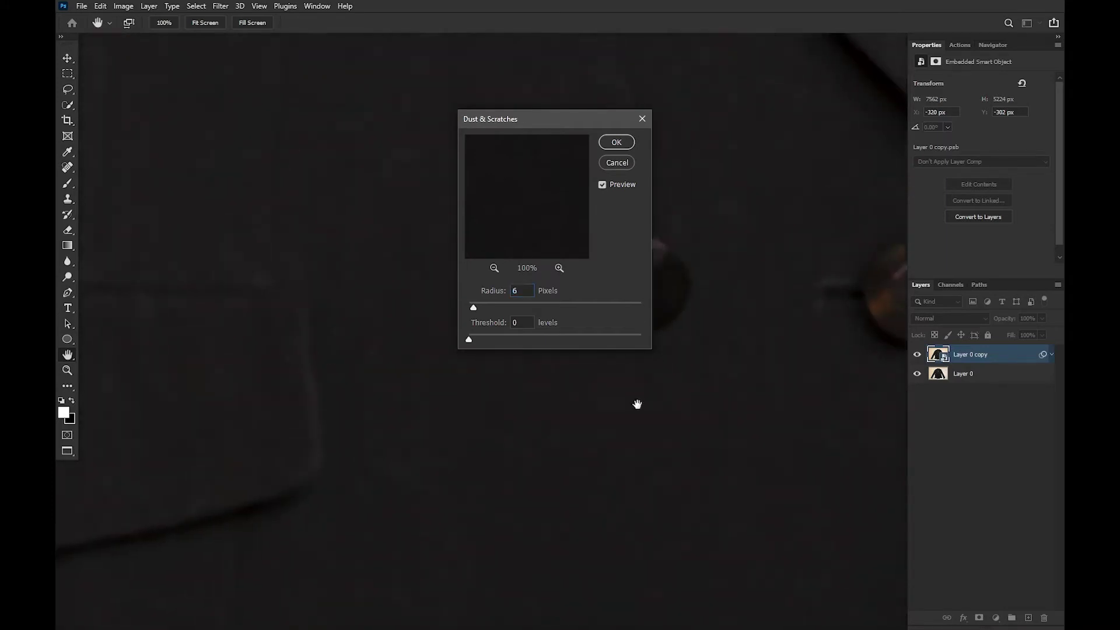
scroll(379, 543, "up", 5)
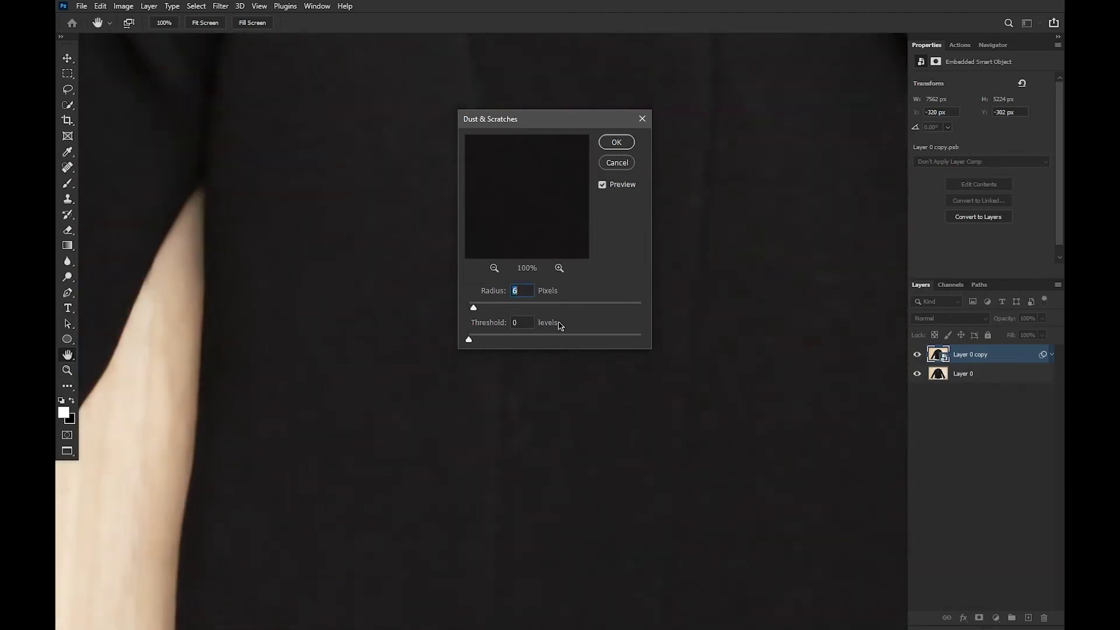
Compare the fabric beside the sleeve with the filter preview off and on at Radius 6 pixels.
left_click(602, 185)
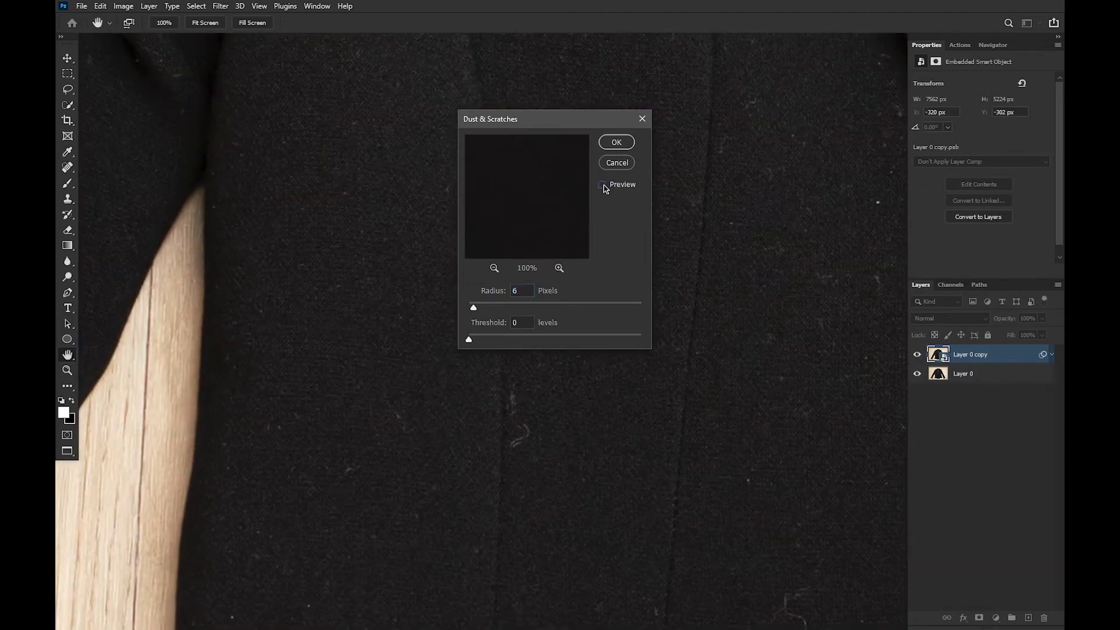
left_click(602, 185)
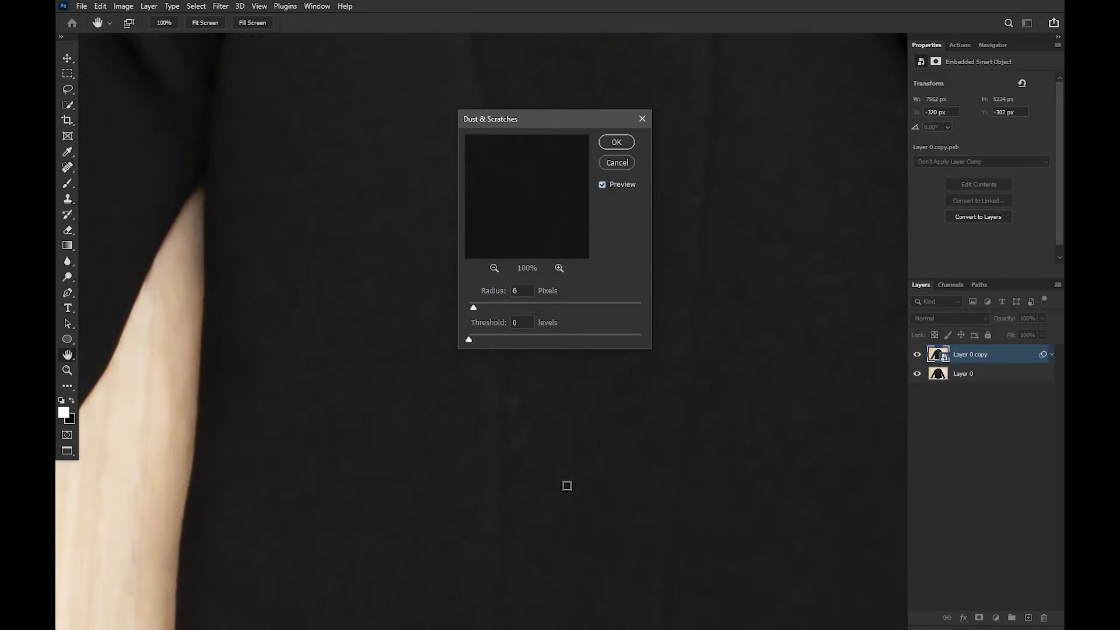
left_click(603, 185)
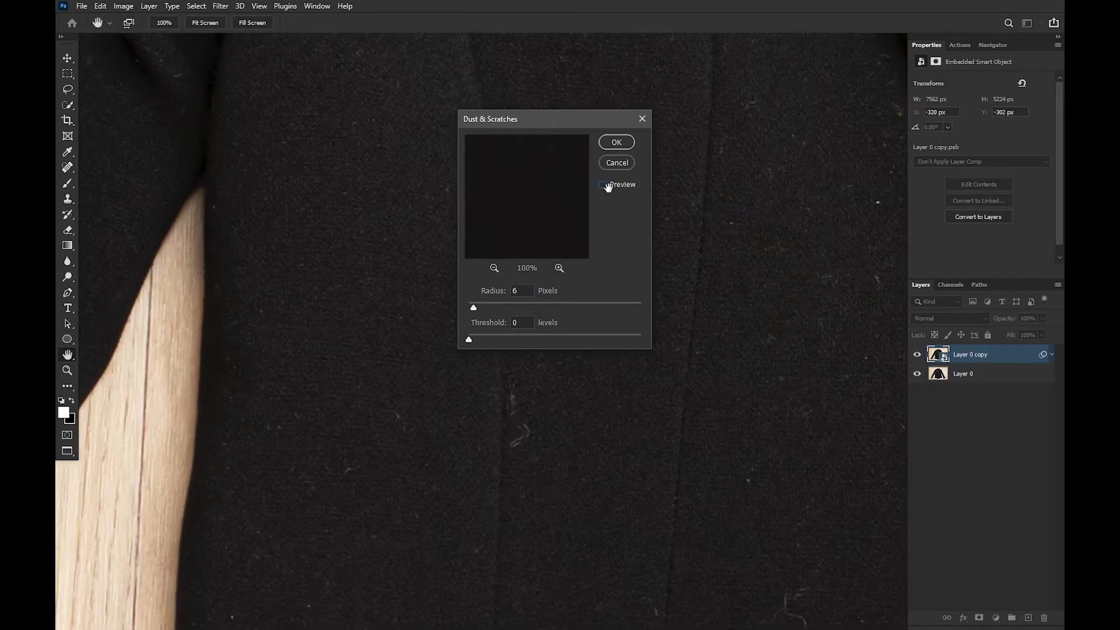
left_click(602, 185)
left_click(603, 185)
left_click(602, 185)
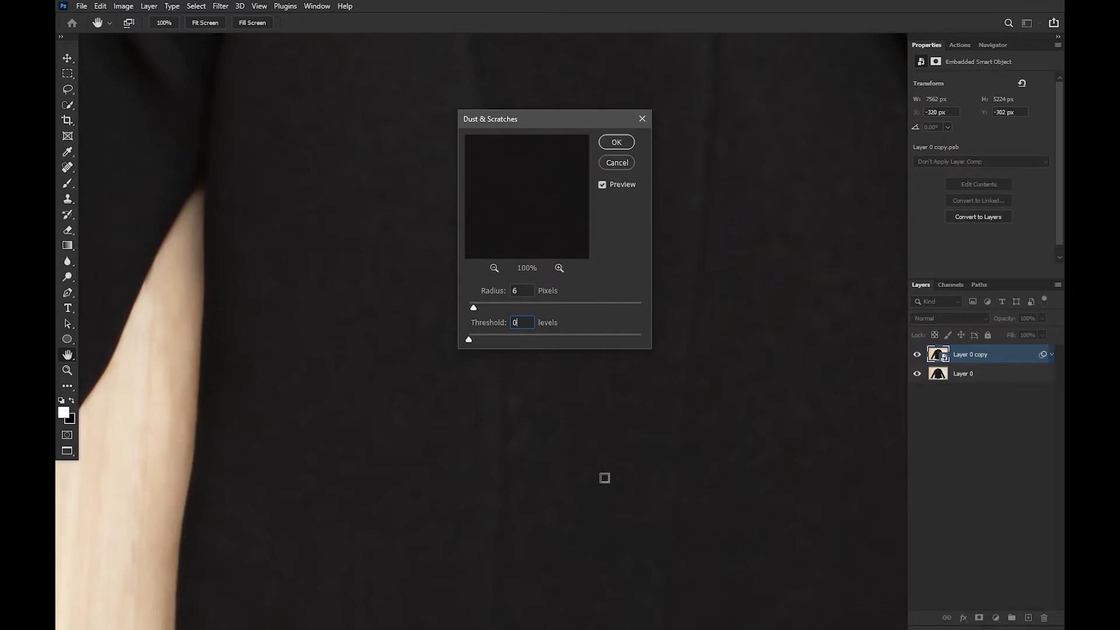
Inspect the pocket and hem areas and raise the Threshold to 15 levels.
left_click_drag(624, 513, 405, 305)
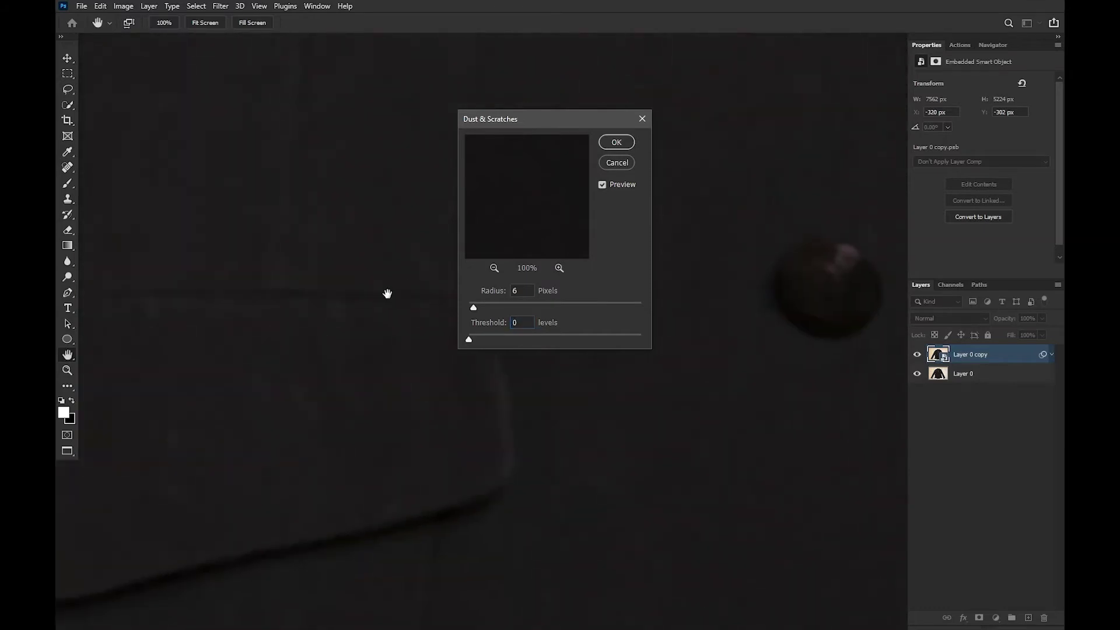
scroll(351, 329, "down", 5)
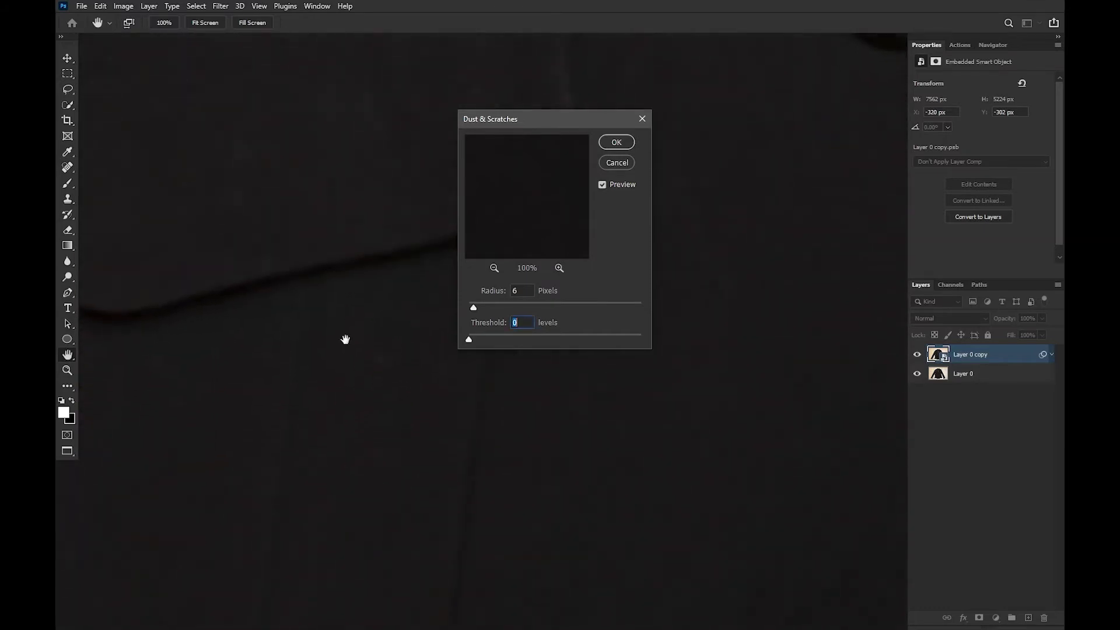
left_click_drag(372, 350, 385, 294)
left_click_drag(371, 377, 383, 284)
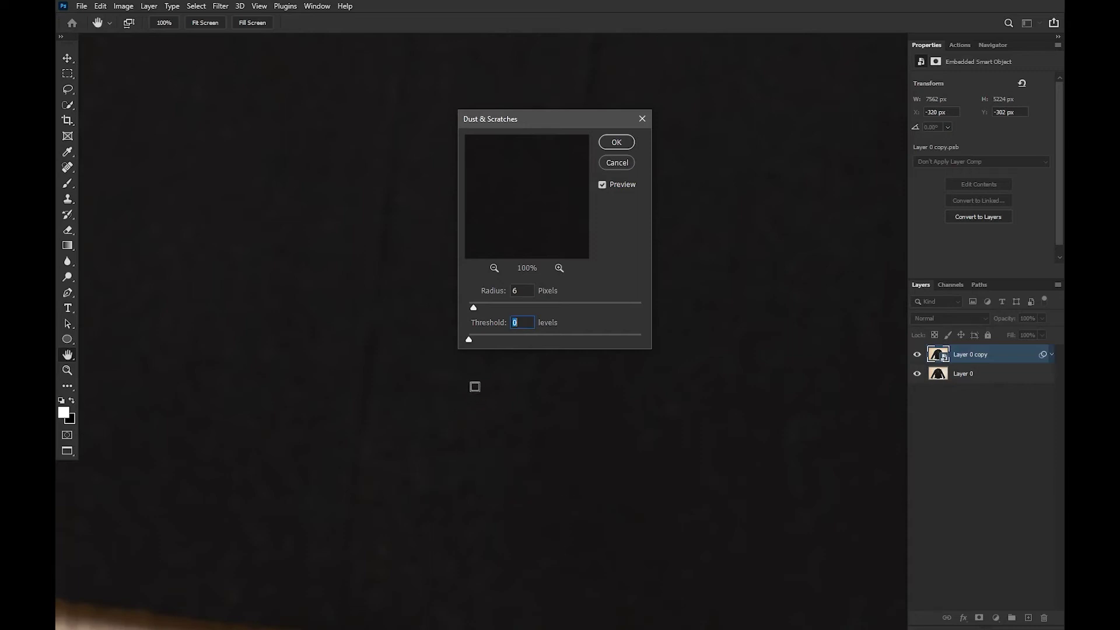
left_click_drag(328, 421, 158, 493)
key("Tab")
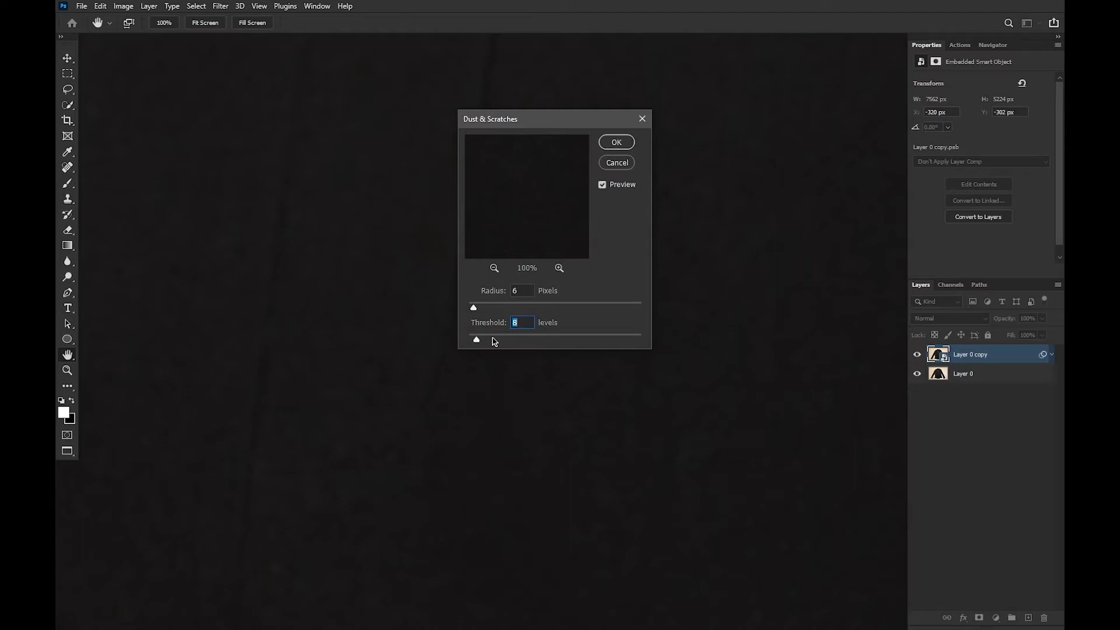
key("Up")
key("Up")
key("Up")
left_click_drag(374, 298, 377, 221)
left_click_drag(355, 366, 351, 481)
left_click_drag(370, 260, 297, 422)
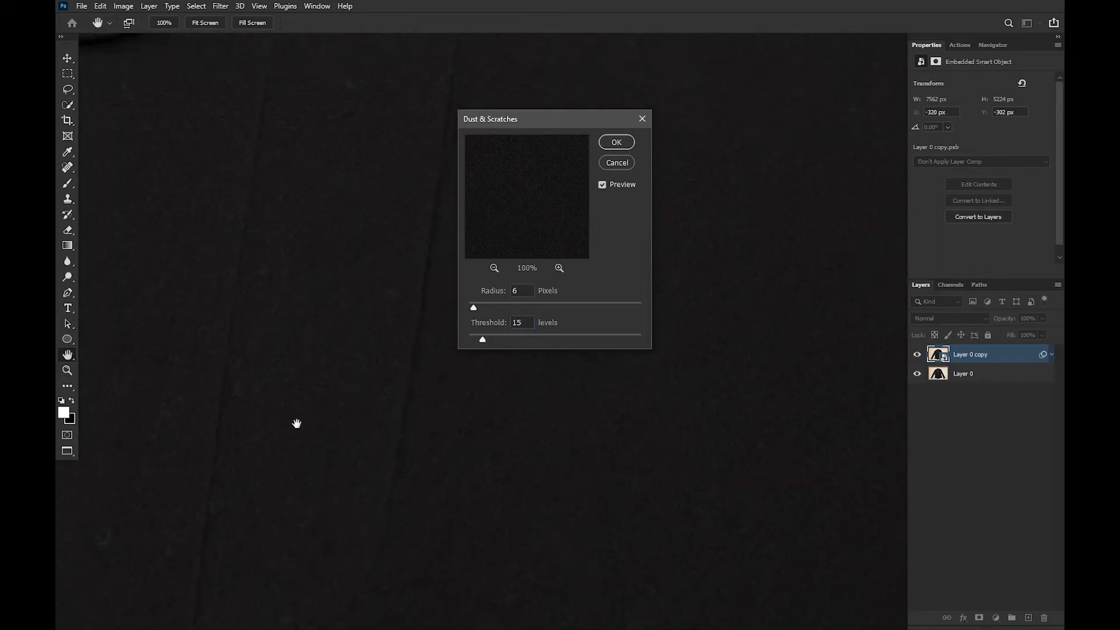
Compare the fabric below the pocket and near the hem with the filter preview off and on at Threshold 15.
left_click(602, 185)
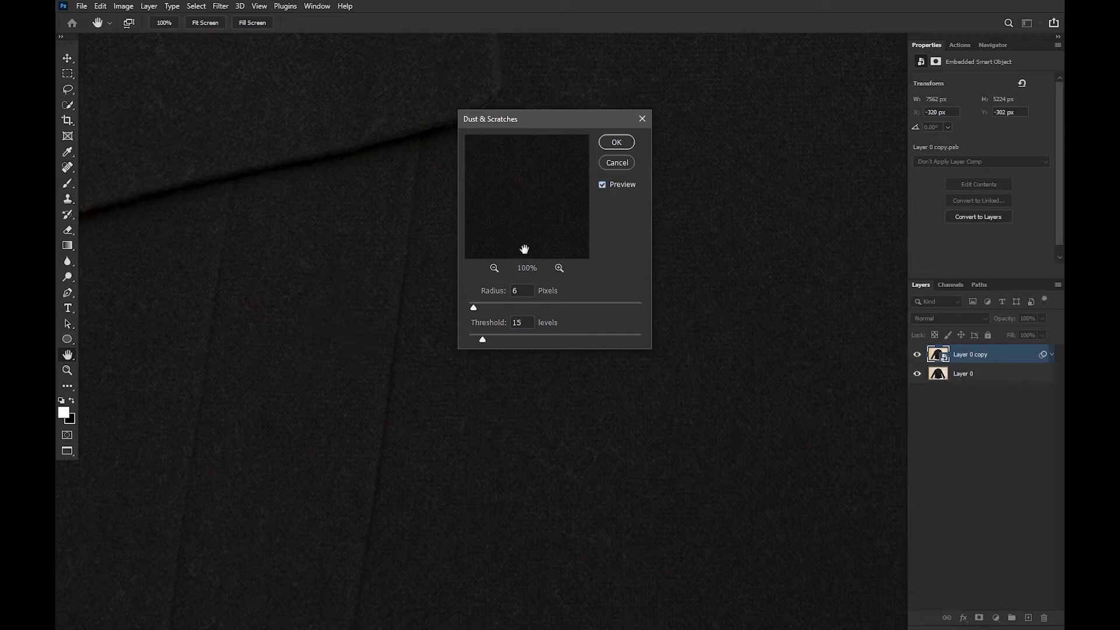
left_click(603, 185)
left_click(602, 186)
left_click(603, 185)
left_click(600, 186)
left_click(601, 185)
left_click(532, 323)
left_click_drag(408, 518, 556, 396)
left_click(601, 187)
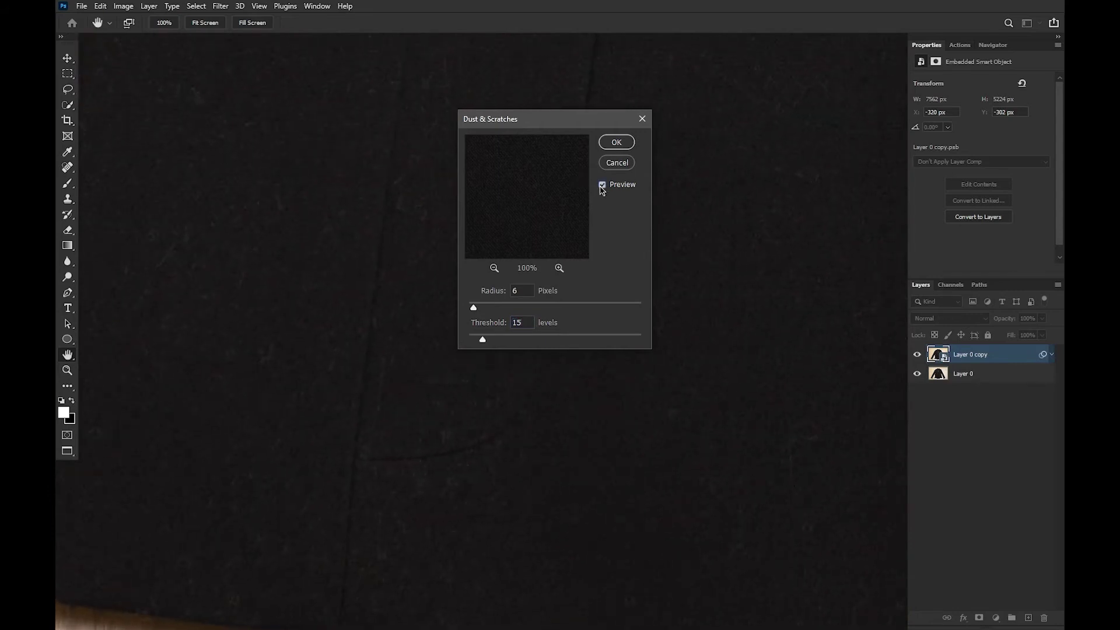
left_click(601, 187)
left_click(602, 184)
Try other Threshold values against the unfiltered fabric and return the Threshold to 15 levels.
left_click(498, 340)
mouse_move(499, 342)
left_mouse_down()
mouse_move(523, 339)
mouse_move(487, 341)
left_mouse_up()
left_click(603, 185)
left_click(602, 185)
left_click(602, 185)
left_click(602, 185)
left_click(602, 185)
left_click(521, 323)
key("Up")
key("Up")
left_click(603, 185)
left_click(604, 184)
left_click(603, 185)
left_click(603, 185)
left_click(529, 323)
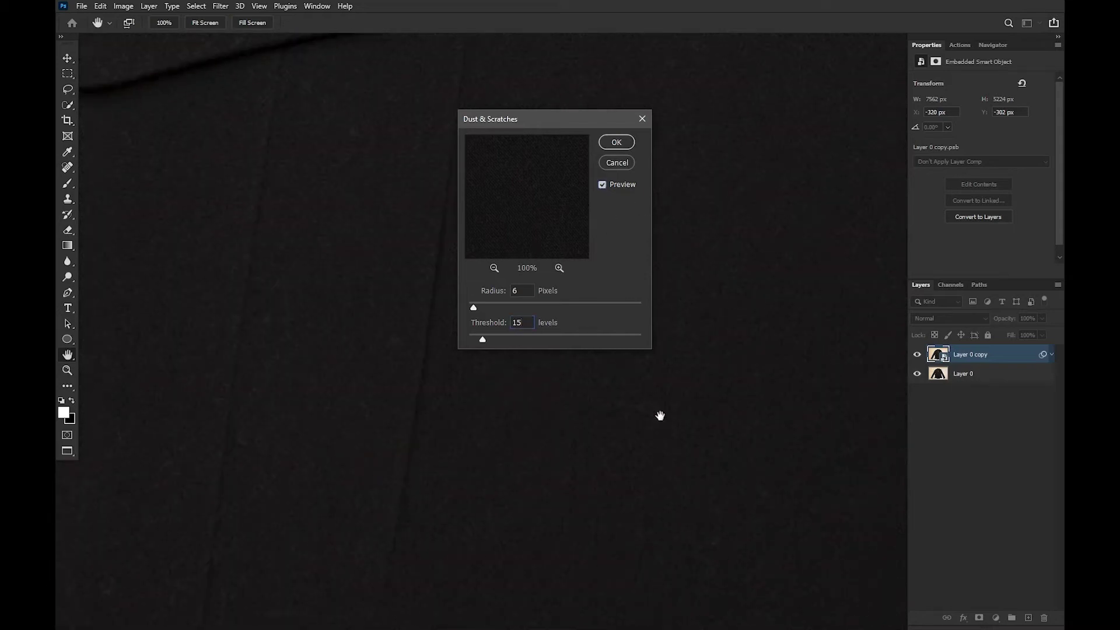
Move the filter dialog off the image and compare the panel between button and sleeve with and without the filter.
left_click_drag(580, 121, 1024, 88)
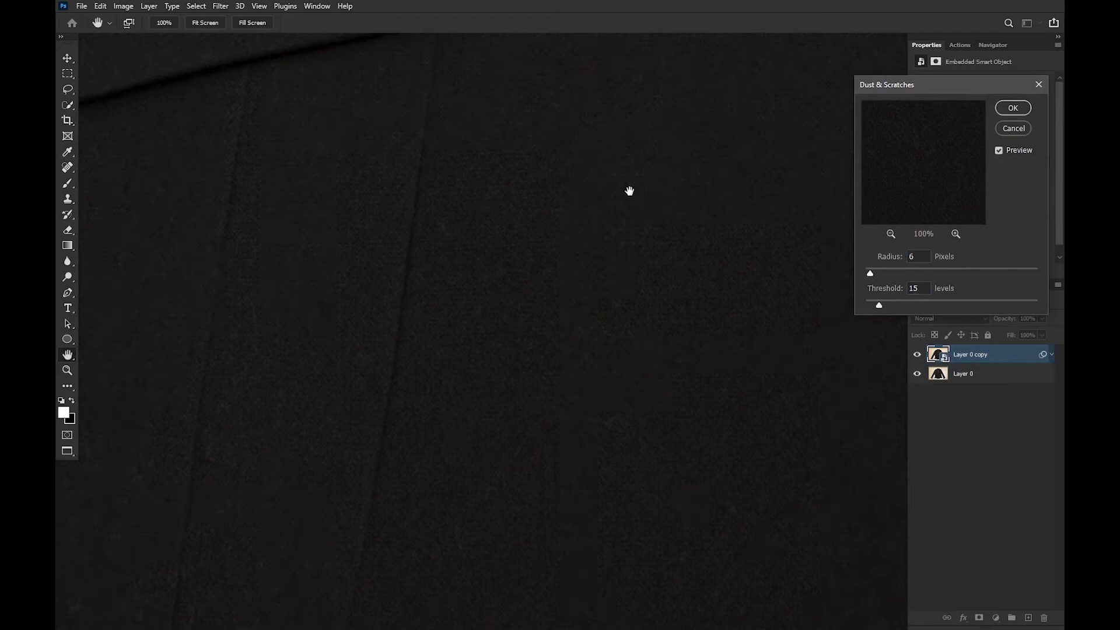
scroll(624, 180, "up", 6)
left_click_drag(688, 301, 314, 457)
left_click_drag(731, 225, 523, 410)
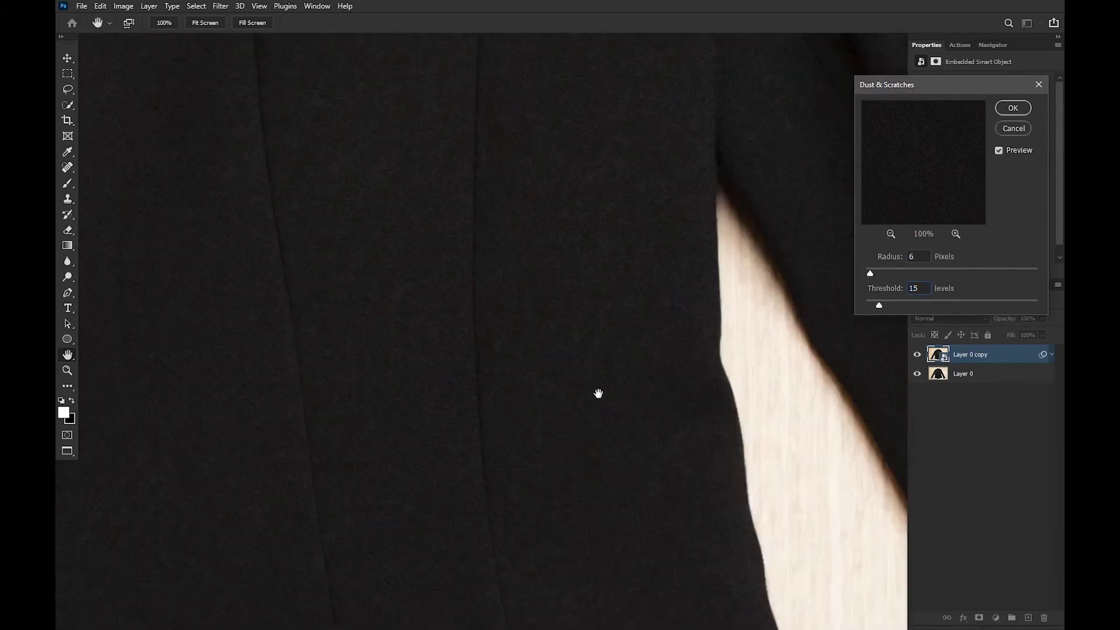
left_click_drag(597, 393, 716, 433)
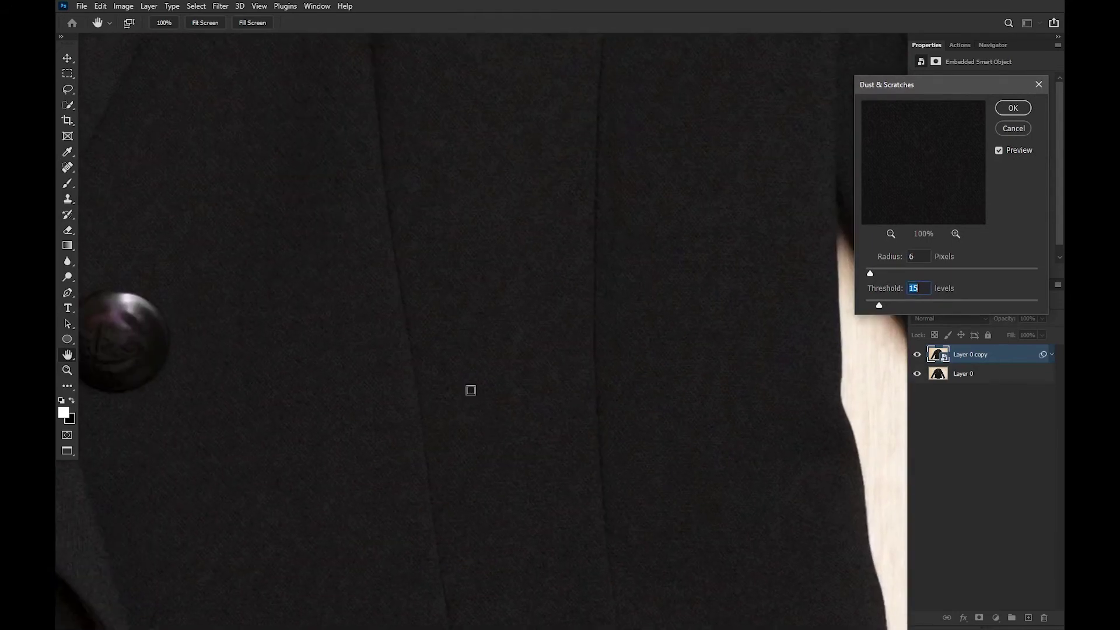
left_click(999, 151)
left_click(999, 150)
left_click(999, 150)
left_click(999, 150)
left_click(999, 151)
left_click(999, 151)
left_click(998, 152)
left_click(999, 151)
Try a Threshold of 25 levels and compare the button and fabric texture with the unfiltered image.
double_click(926, 286)
left_click(998, 150)
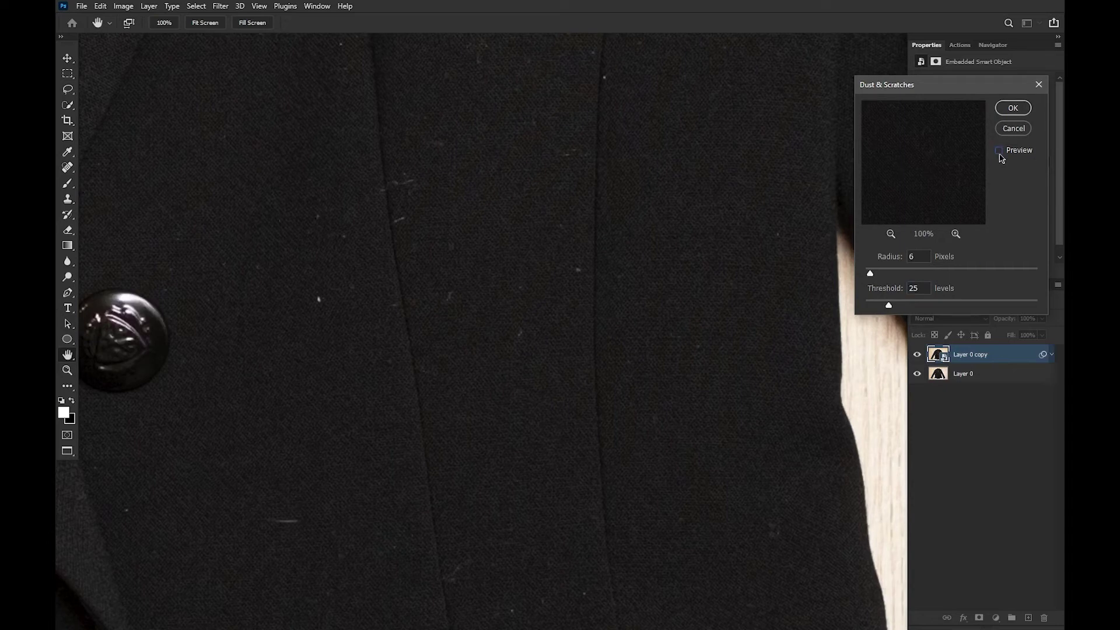
left_click(999, 155)
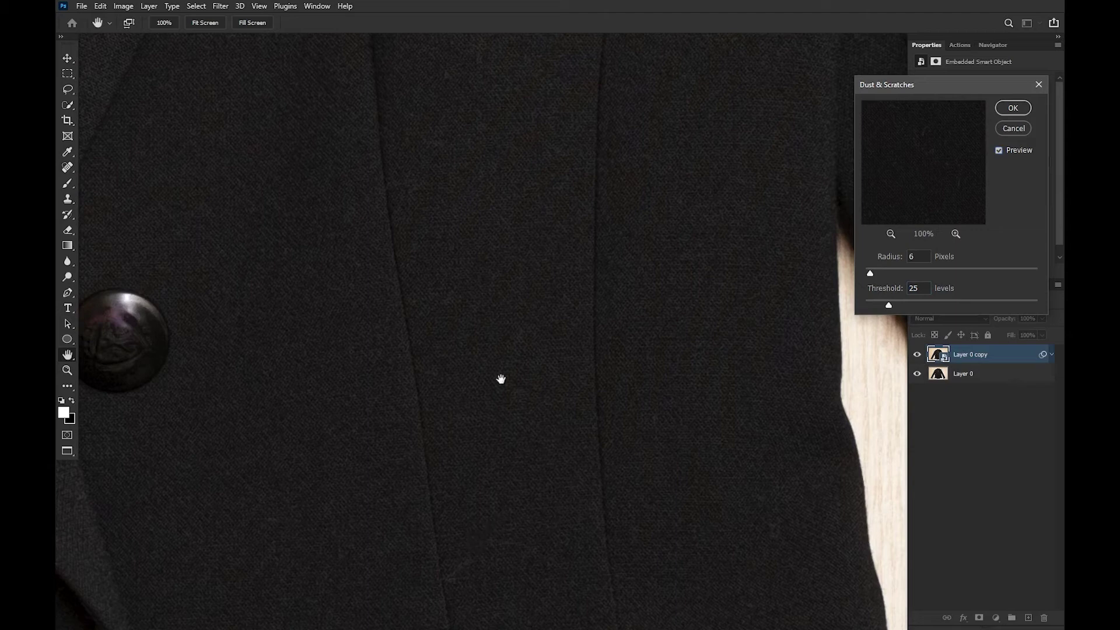
Set the Threshold to 28 levels and inspect the buttons, pocket and lower front of the jacket.
left_click(918, 289)
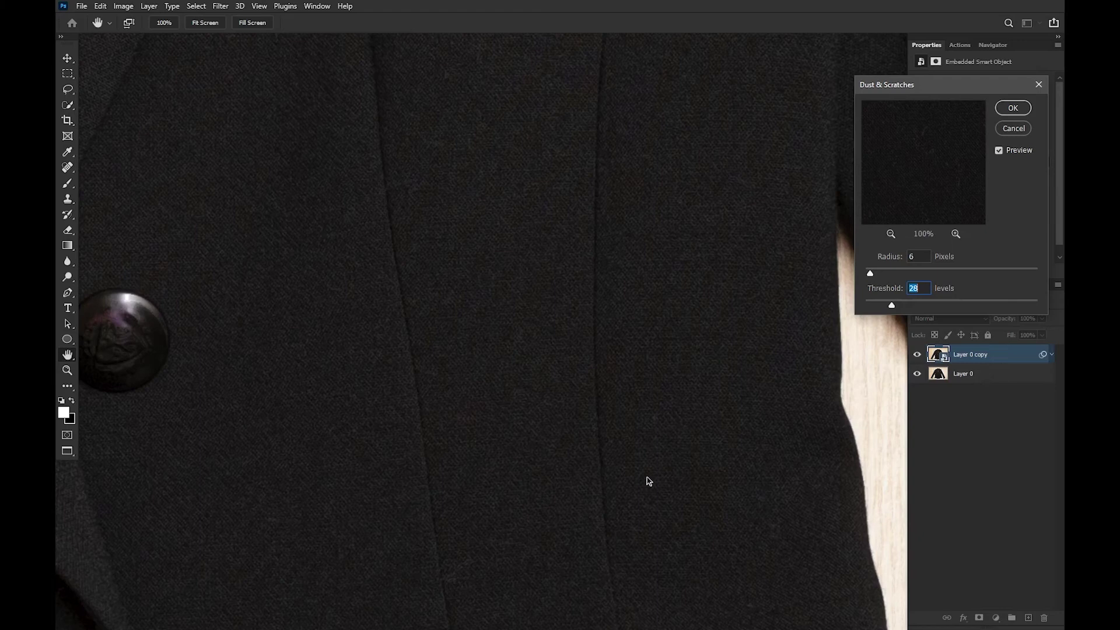
left_click_drag(643, 482, 704, 245)
left_click_drag(539, 499, 659, 237)
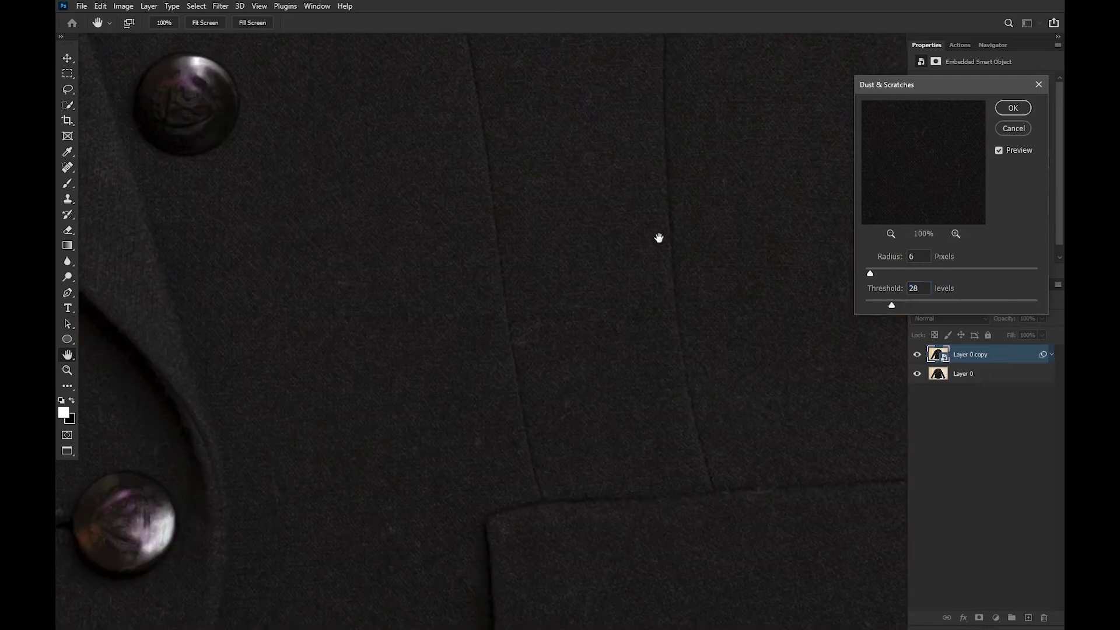
left_click_drag(514, 472, 591, 153)
left_click_drag(489, 414, 672, 230)
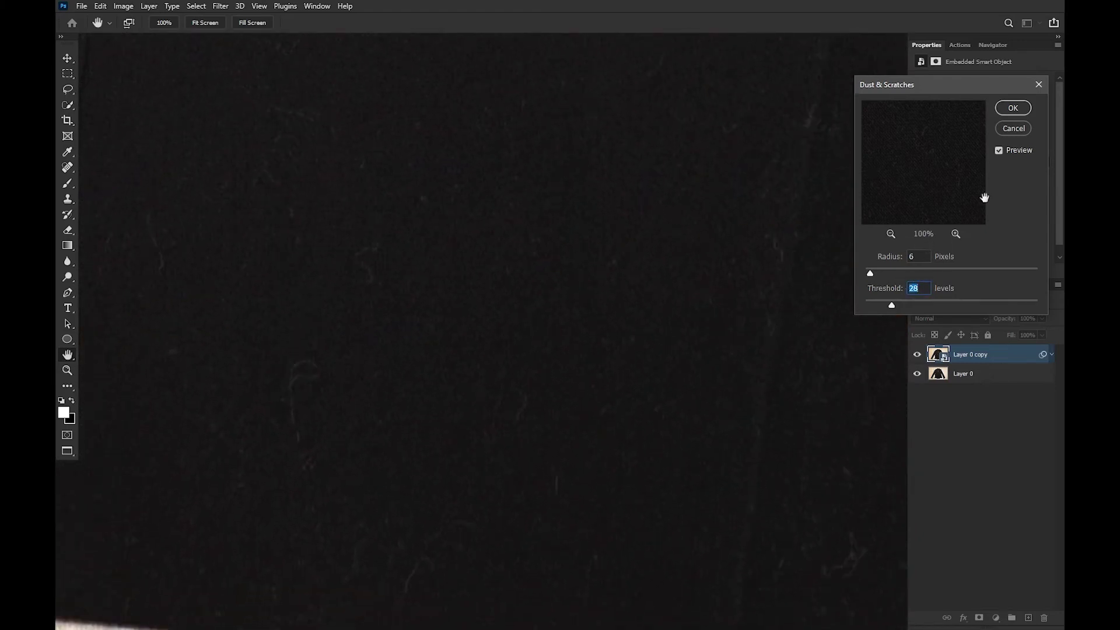
Compare the lint near the hem and the seams beside the buttons with the filter preview off and on at Threshold 28.
left_click(1001, 151)
left_click_drag(355, 330, 478, 328)
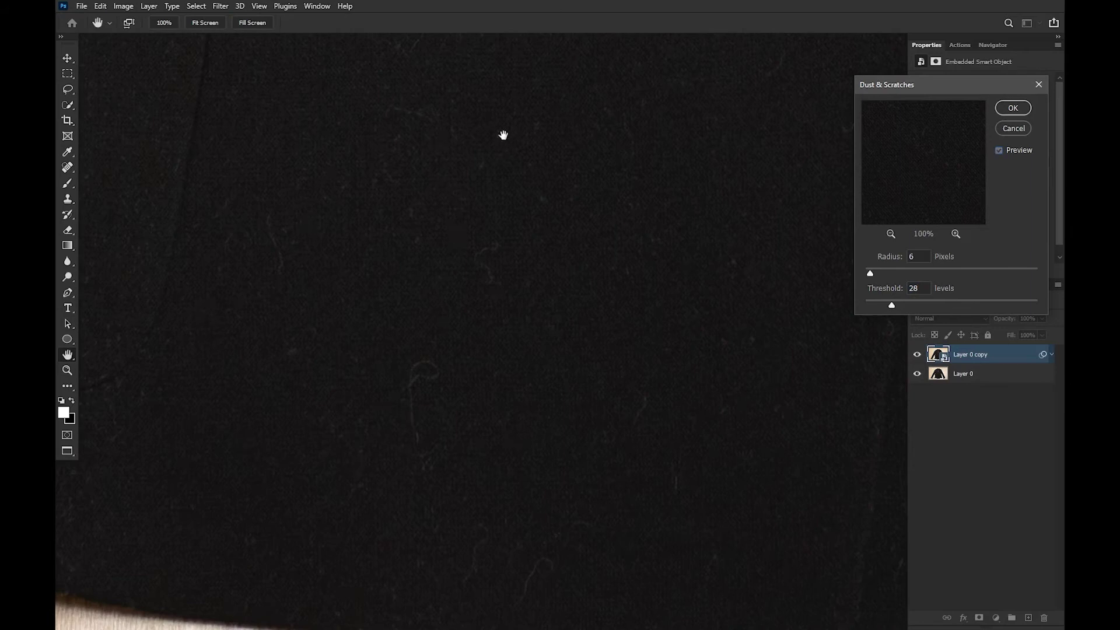
left_click(919, 289)
left_click_drag(482, 211, 497, 411)
left_click_drag(458, 117, 592, 362)
left_click_drag(495, 69, 582, 390)
left_click_drag(620, 607, 570, 457)
left_click(999, 151)
left_click(999, 152)
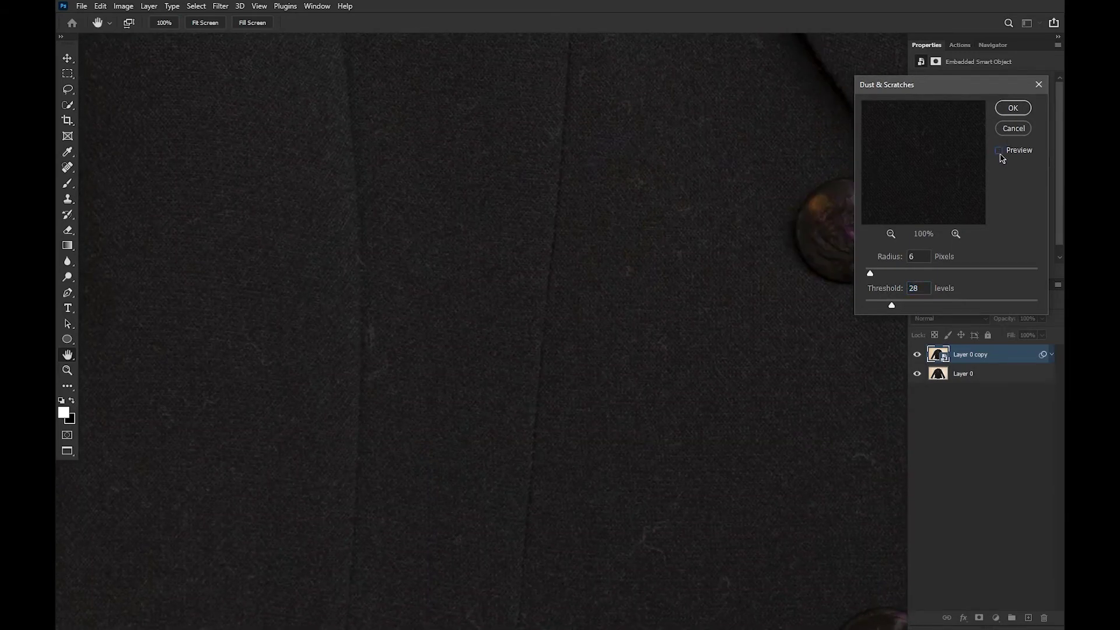
left_click(999, 151)
key("p")
left_click(1000, 150)
Try a Radius of 9 pixels on the fabric below the pocket.
double_click(920, 257)
left_click_drag(551, 540, 527, 375)
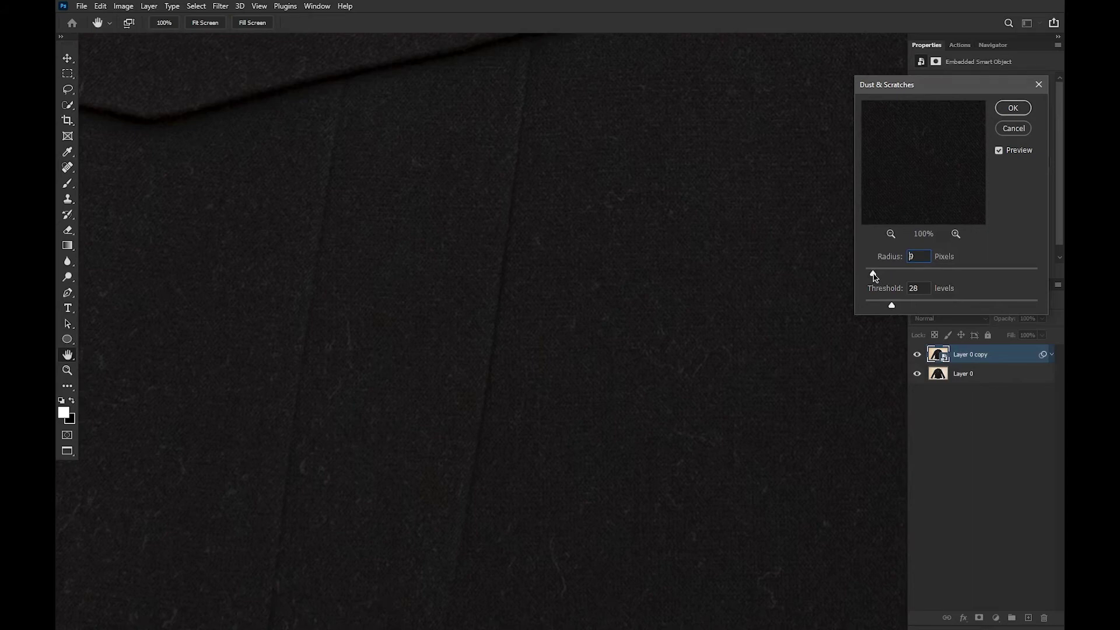
left_click_drag(875, 278, 872, 276)
Set the Radius to 6 pixels and apply the Dust & Scratches filter to the Smart Object.
left_click_drag(876, 278, 917, 282)
type("6")
left_click(1013, 109)
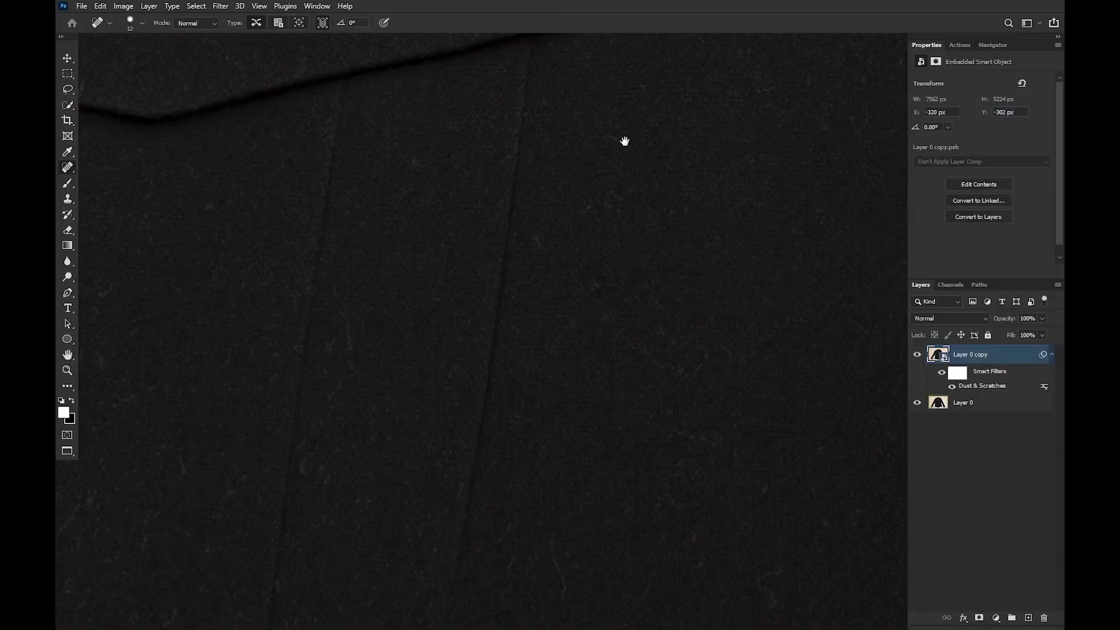
Compare the fabric and seams beside the lapel button with the filtered Smart Object layer hidden and shown.
left_click_drag(624, 140, 710, 274)
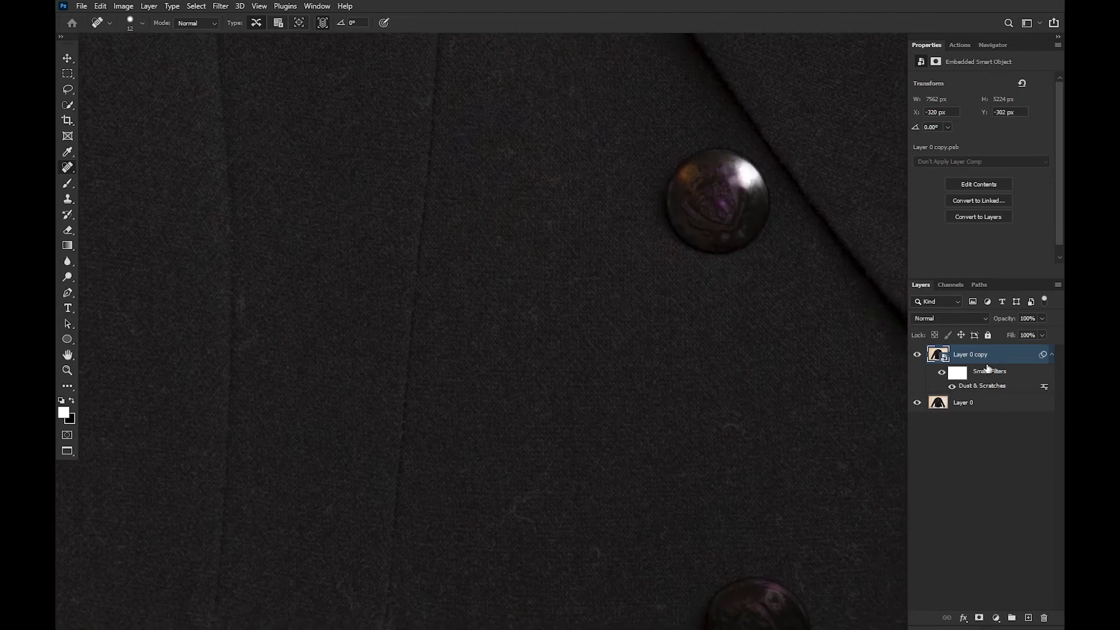
left_click(917, 356)
left_click(917, 356)
left_click(918, 357)
left_click(919, 357)
left_click(919, 357)
left_click(918, 357)
Compare the lapels and the partly covered button with the filtered layer hidden and shown.
left_click_drag(825, 249, 649, 405)
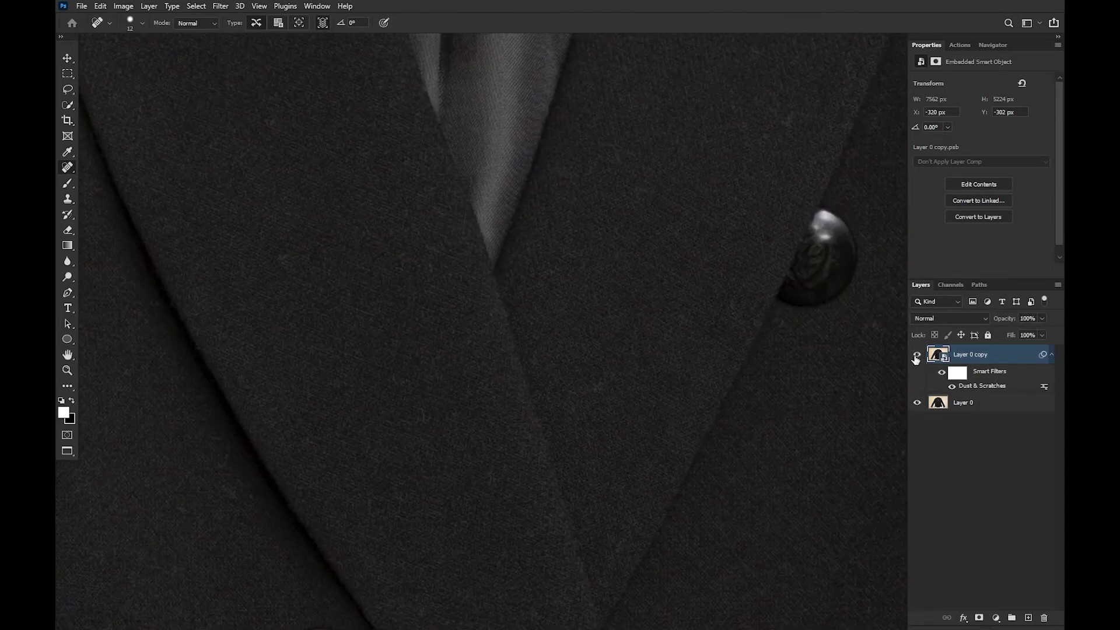
left_click(917, 356)
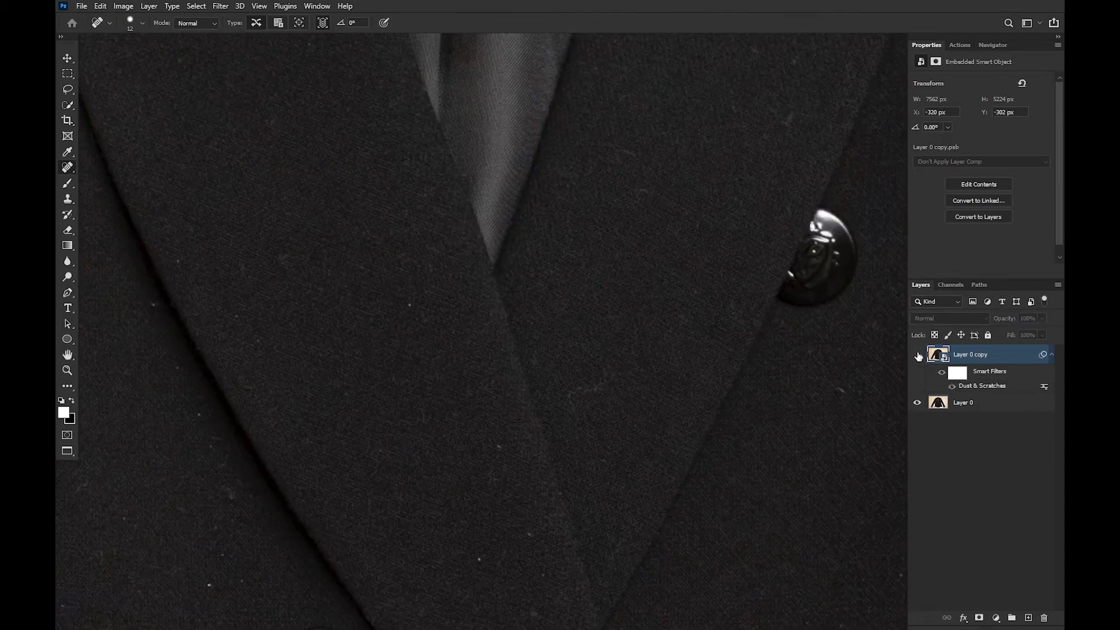
left_click(918, 356)
left_click(918, 356)
left_click(919, 357)
left_click(919, 357)
left_click_drag(615, 297, 513, 519)
left_click_drag(648, 318, 481, 621)
left_click(920, 357)
left_click(919, 356)
Compare the detail of the two buttons on either side of the lapel crossing with the filtered layer hidden and shown.
left_click_drag(212, 319, 478, 258)
left_click_drag(473, 364, 547, 261)
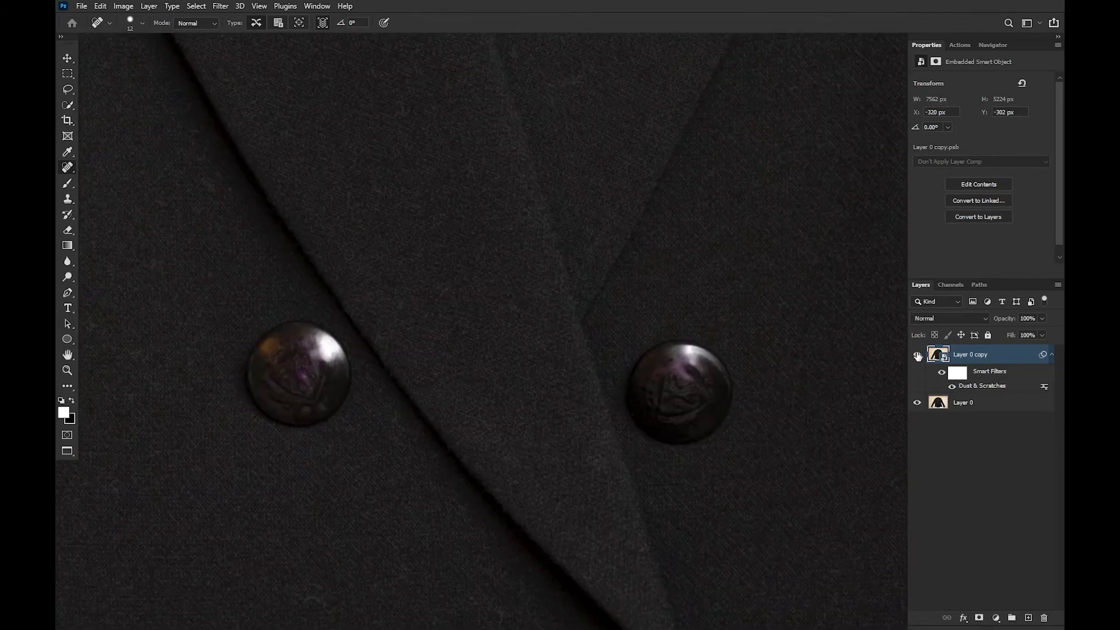
left_click(918, 354)
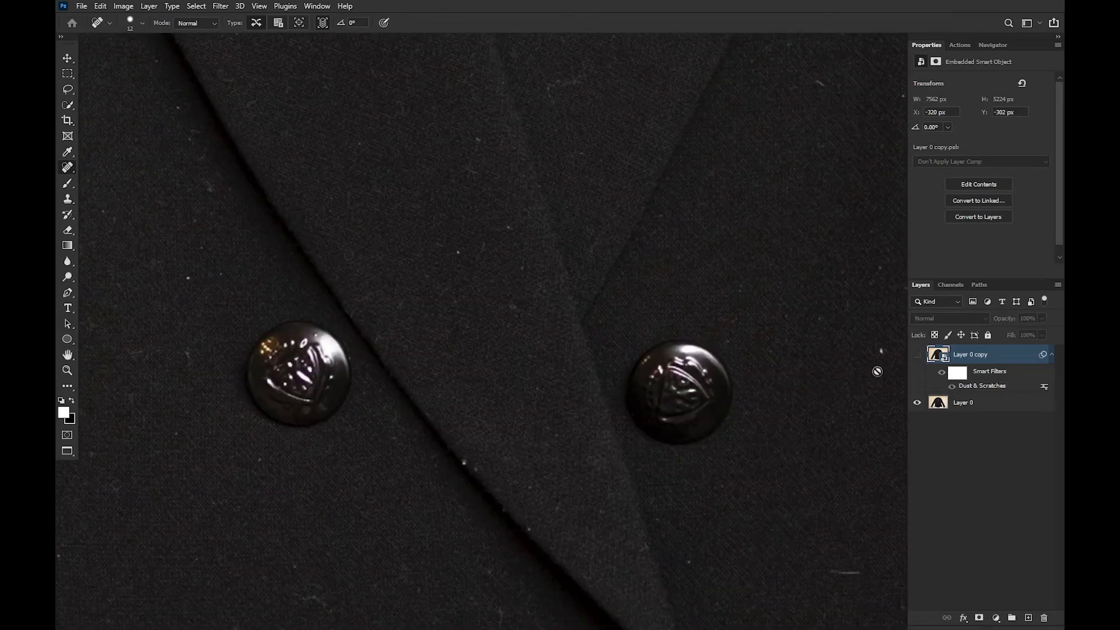
left_click(917, 355)
left_click(916, 355)
left_click(916, 355)
left_click(917, 355)
left_click(917, 355)
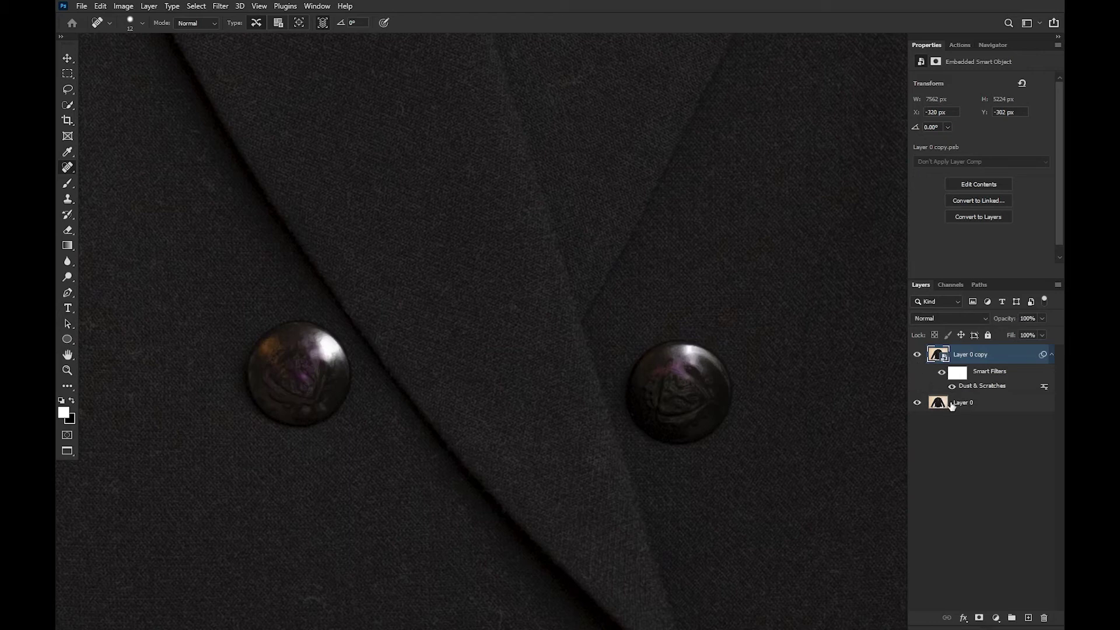
Add a black layer mask to Layer 0 copy and prepare a white brush with 100% flow and size 76.
left_click(980, 619, "alt")
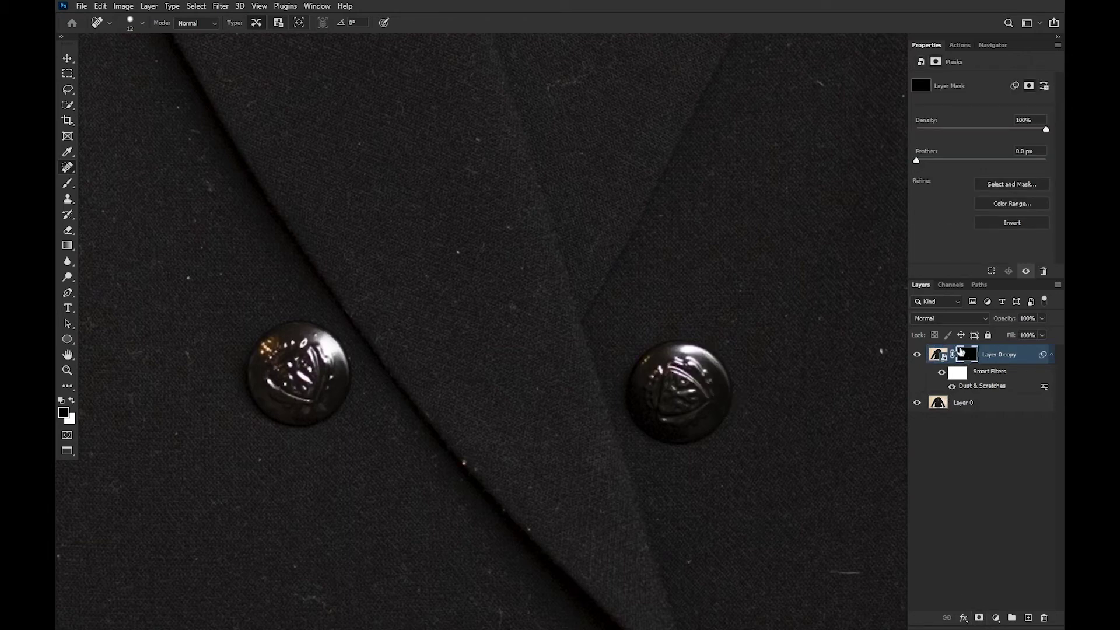
key("b")
key("x")
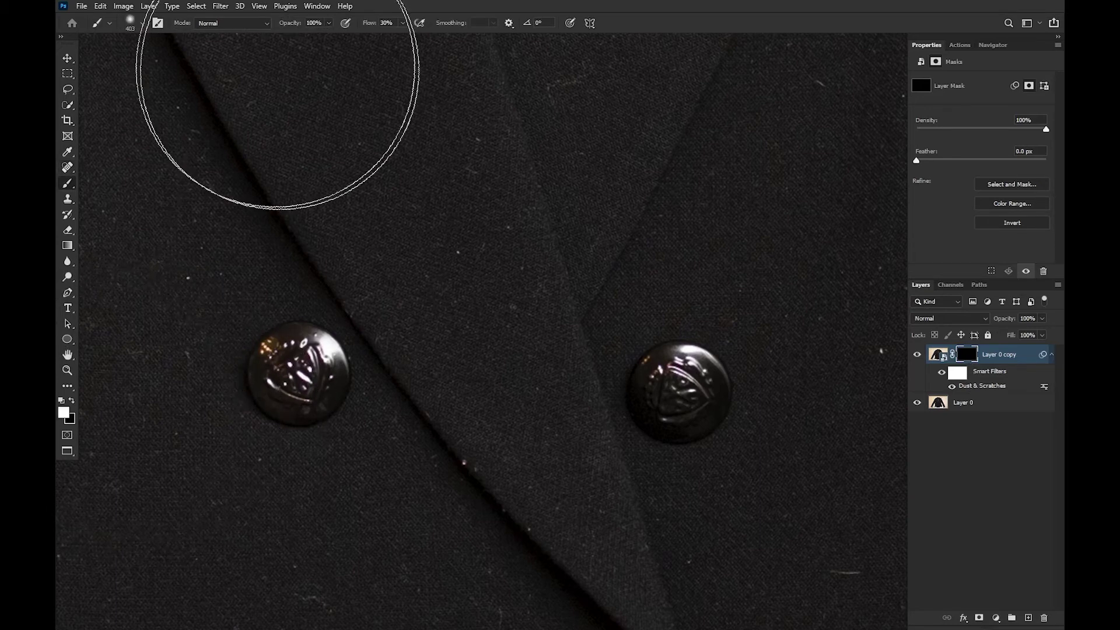
left_click_drag(374, 28, 420, 27)
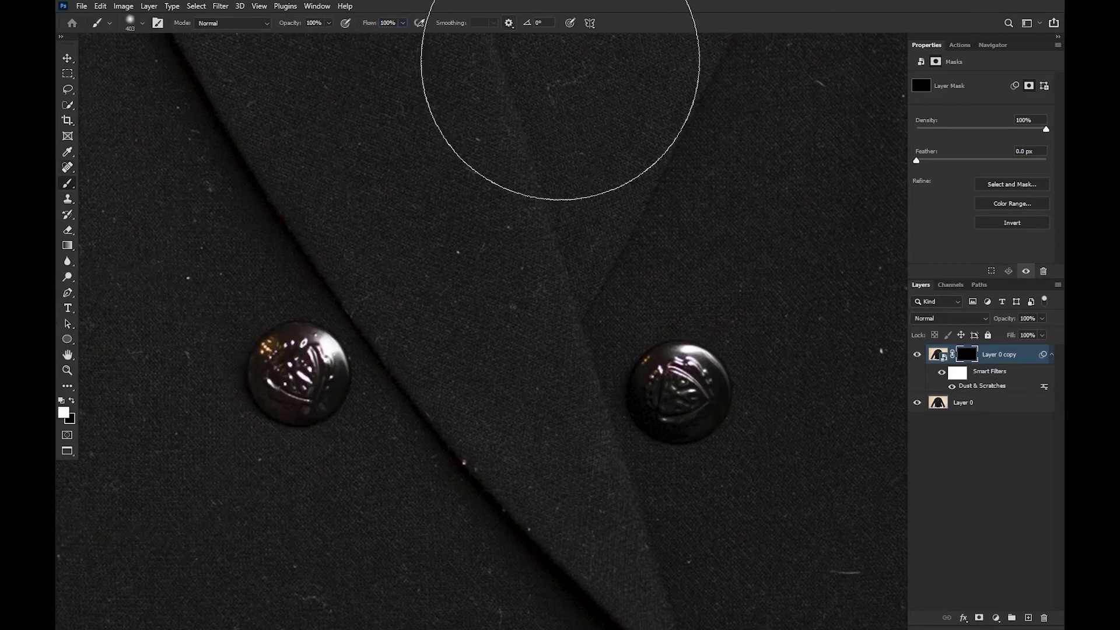
left_click_drag(592, 282, 448, 293)
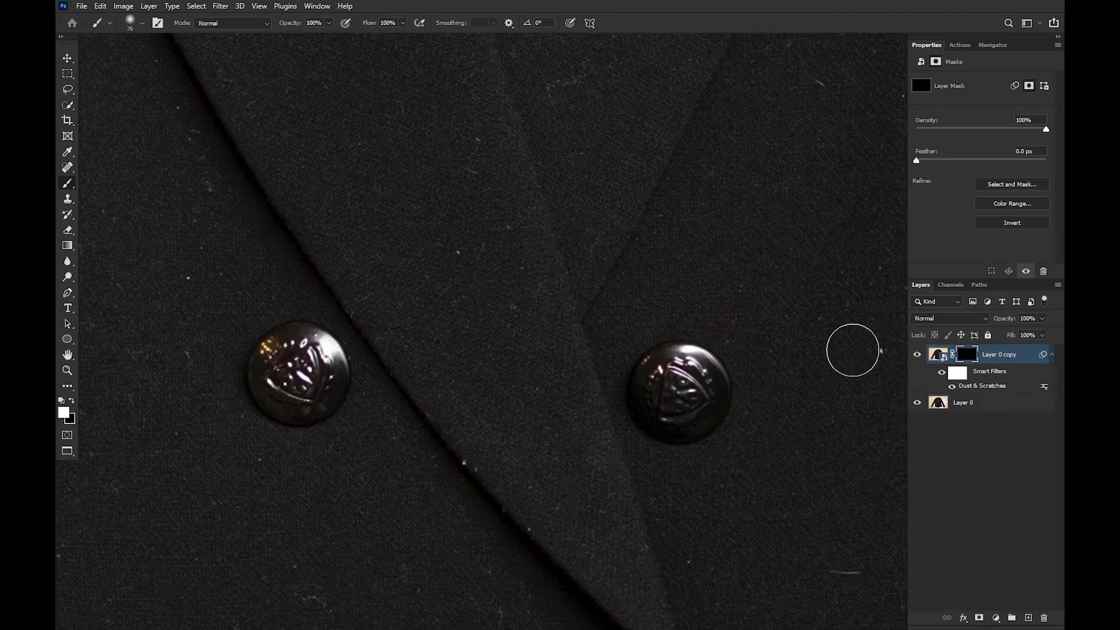
Fill the layer mask of Layer 0 copy with white.
key("shift+BackSpace")
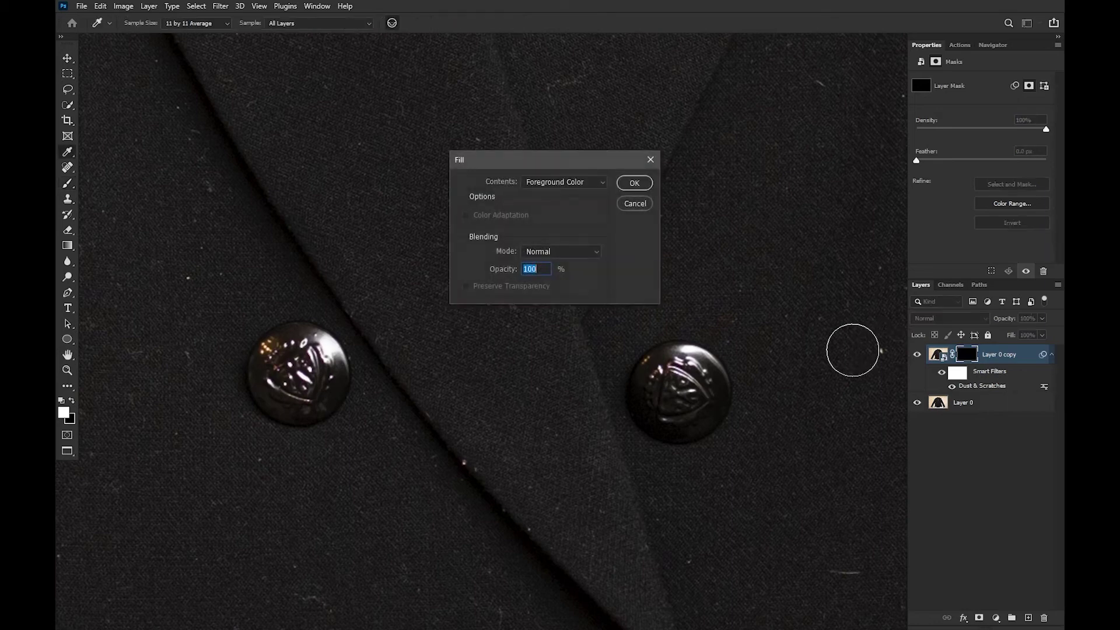
left_click(561, 182)
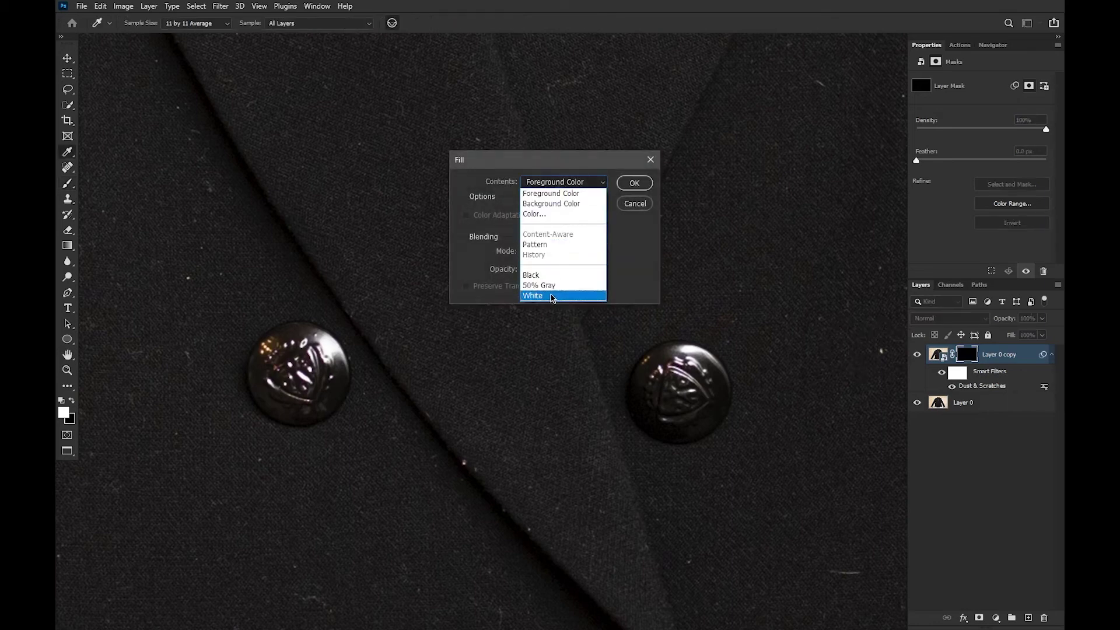
left_click(545, 295)
left_click(635, 182)
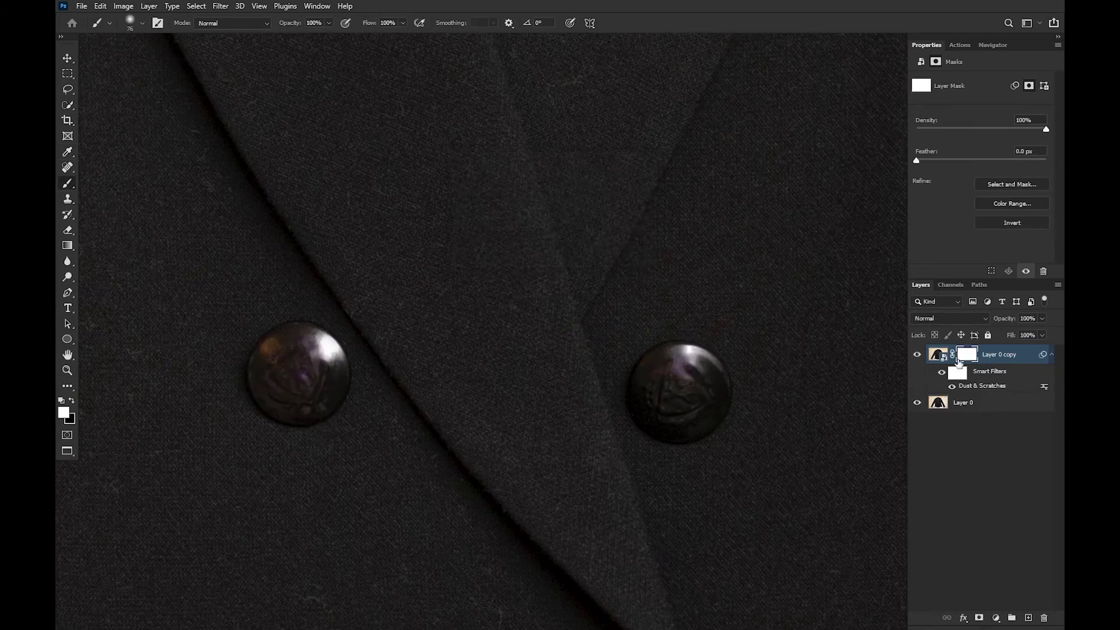
Paint black on the layer mask over the metal buttons, including the one partly covered by the lapel, to restore their original detail.
left_click_drag(750, 425, 655, 334)
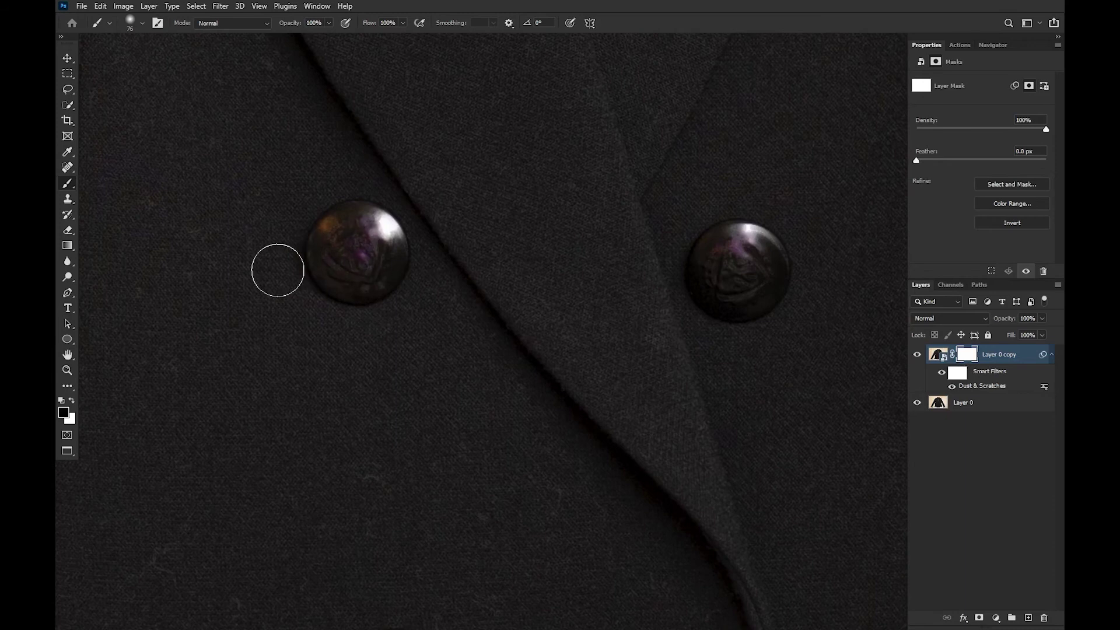
mouse_move(341, 257)
left_mouse_down()
mouse_move(379, 248)
mouse_move(356, 256)
left_mouse_up()
mouse_move(782, 249)
left_mouse_down()
mouse_move(733, 252)
mouse_move(764, 258)
left_mouse_up()
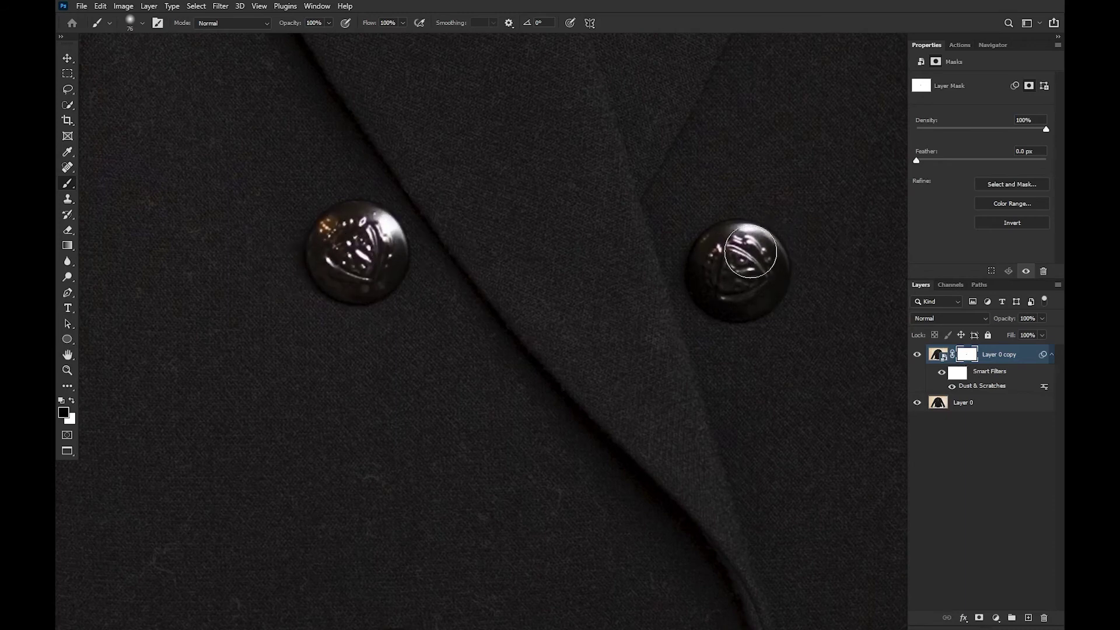
scroll(662, 295, "down", 6)
mouse_move(397, 361)
left_mouse_down()
mouse_move(342, 365)
mouse_move(342, 344)
left_mouse_up()
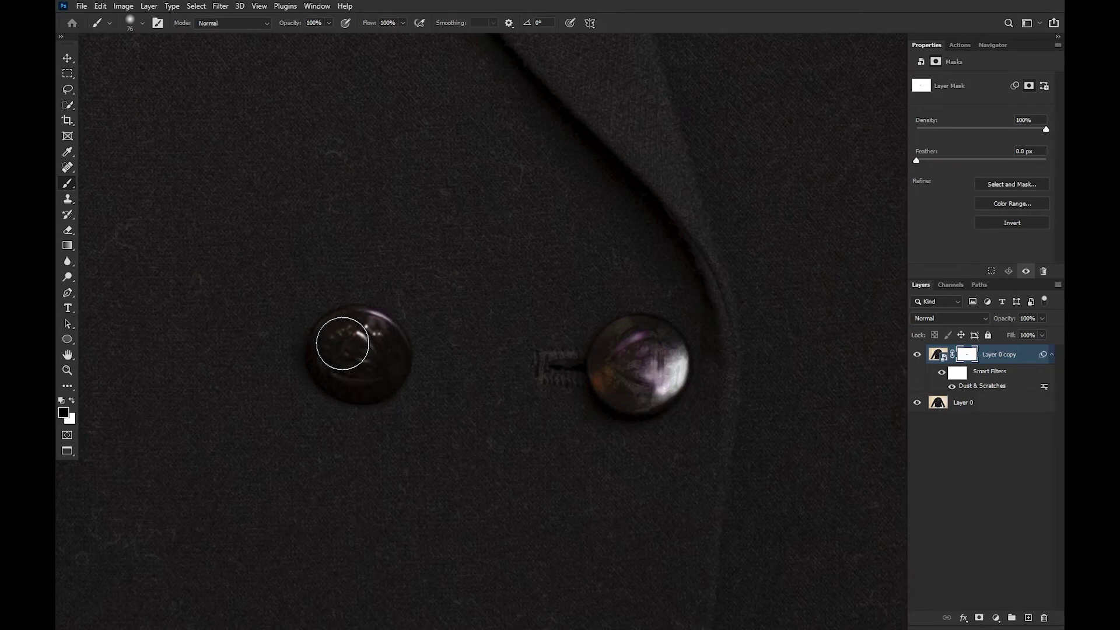
mouse_move(694, 342)
left_mouse_down()
mouse_move(627, 361)
mouse_move(670, 358)
left_mouse_up()
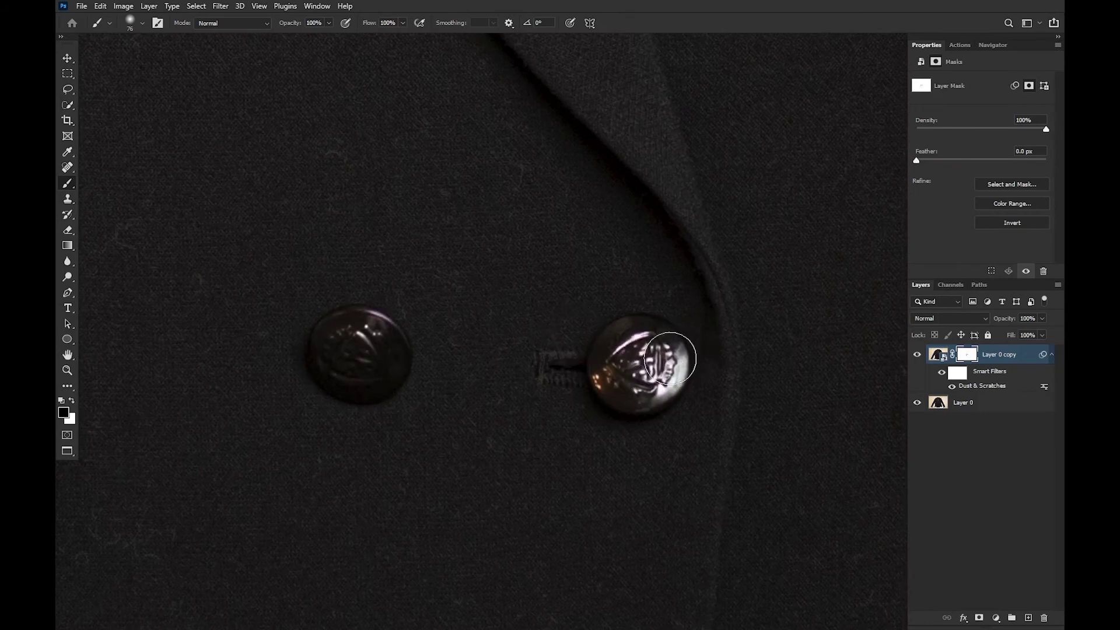
scroll(669, 358, "down", 10)
scroll(630, 468, "up", 10)
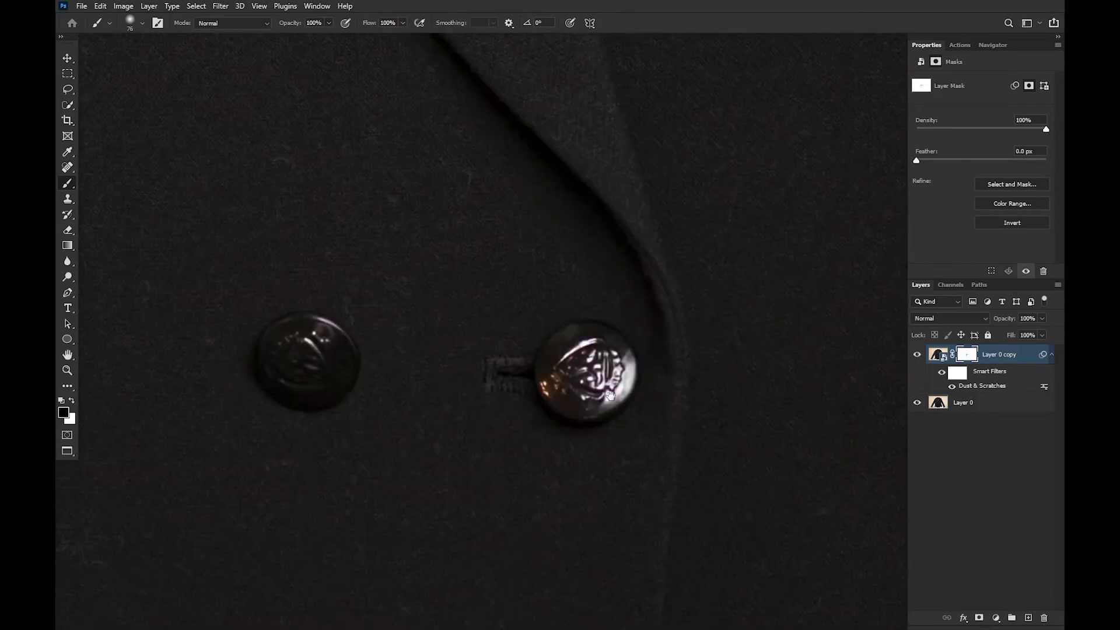
scroll(609, 396, "up", 12)
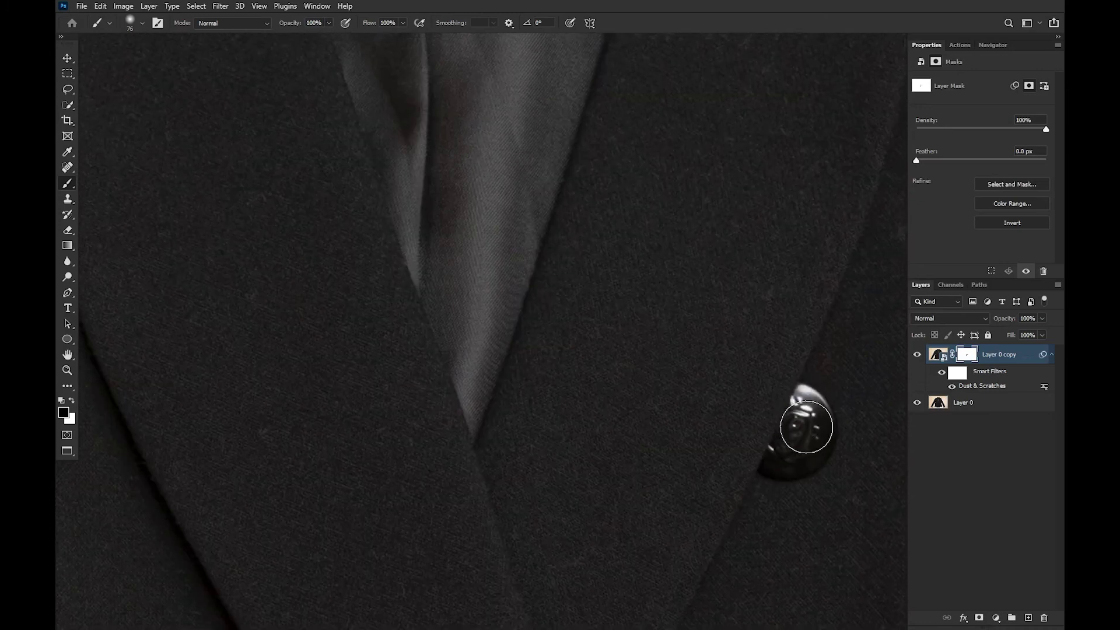
Paint black on the layer mask over the OLIVE DES OLIVE collar label to restore its sharp lettering.
left_click_drag(796, 325, 628, 248)
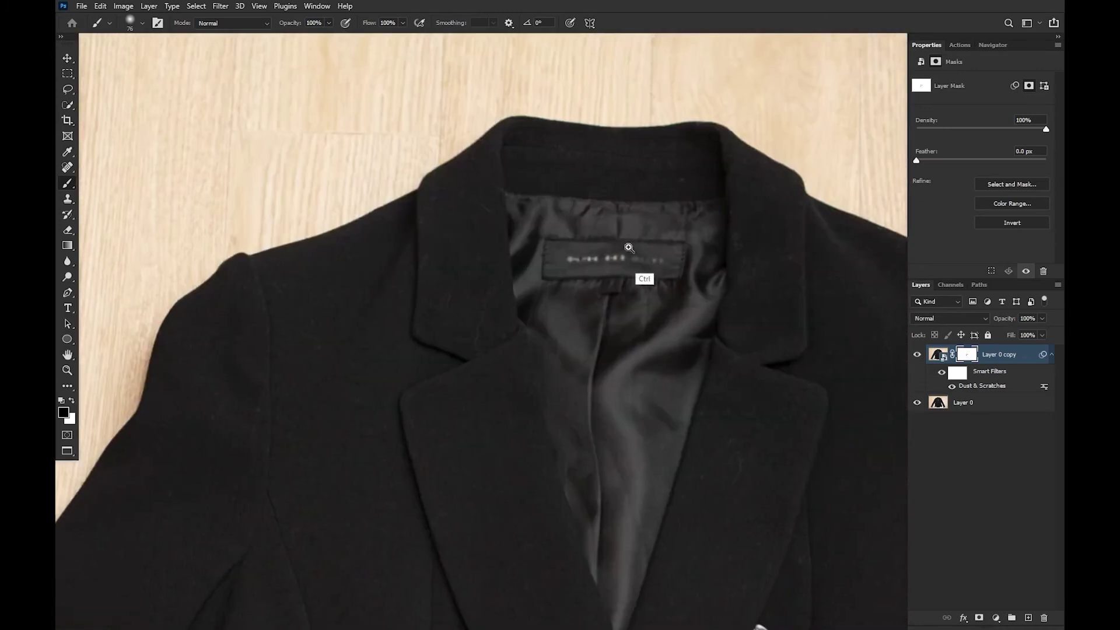
left_click(629, 248)
mouse_move(464, 248)
left_mouse_down()
mouse_move(625, 268)
mouse_move(517, 277)
mouse_move(686, 282)
mouse_move(592, 321)
left_mouse_up()
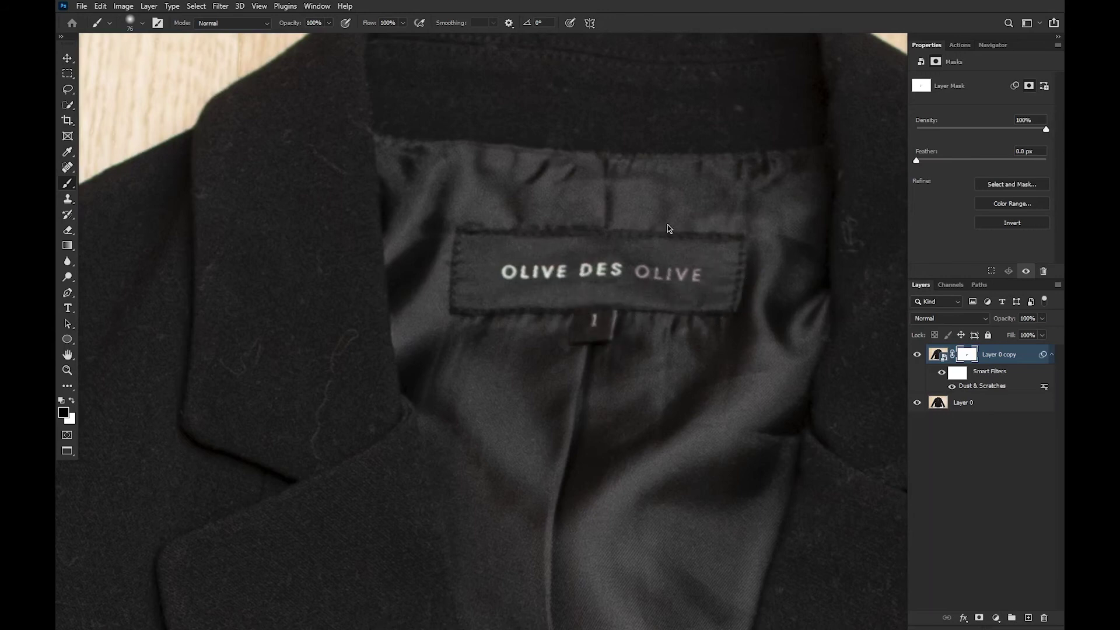
scroll(669, 228, "up", 4)
Switch the foreground colour to white and inspect the collar, both pocket flaps and the lapels for areas needing mask corrections.
left_click_drag(433, 336, 666, 148)
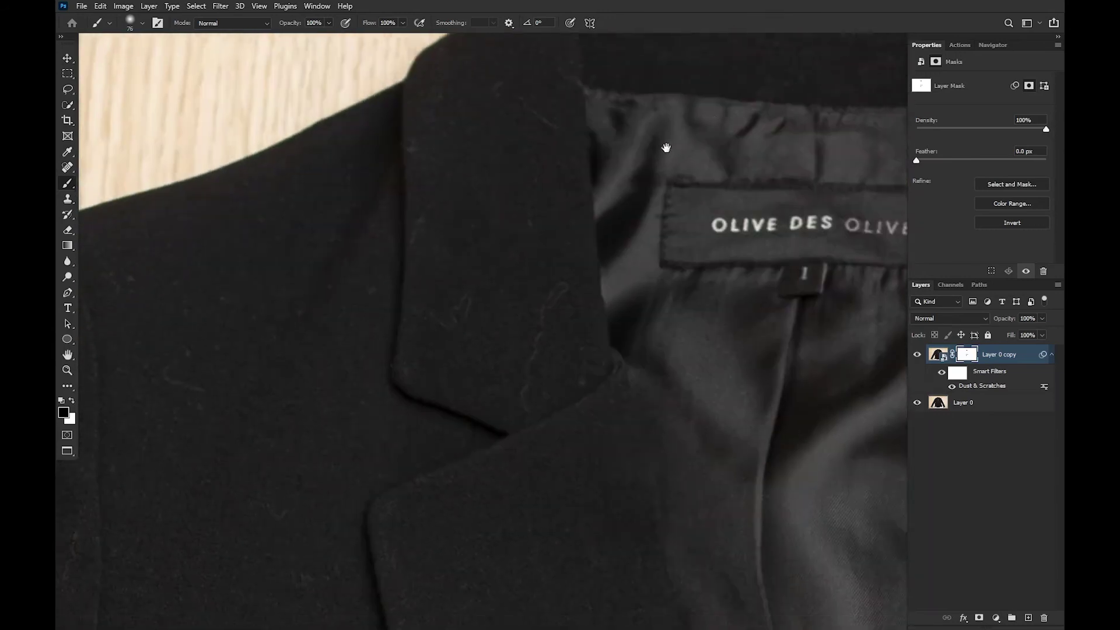
scroll(666, 148, "down", 10)
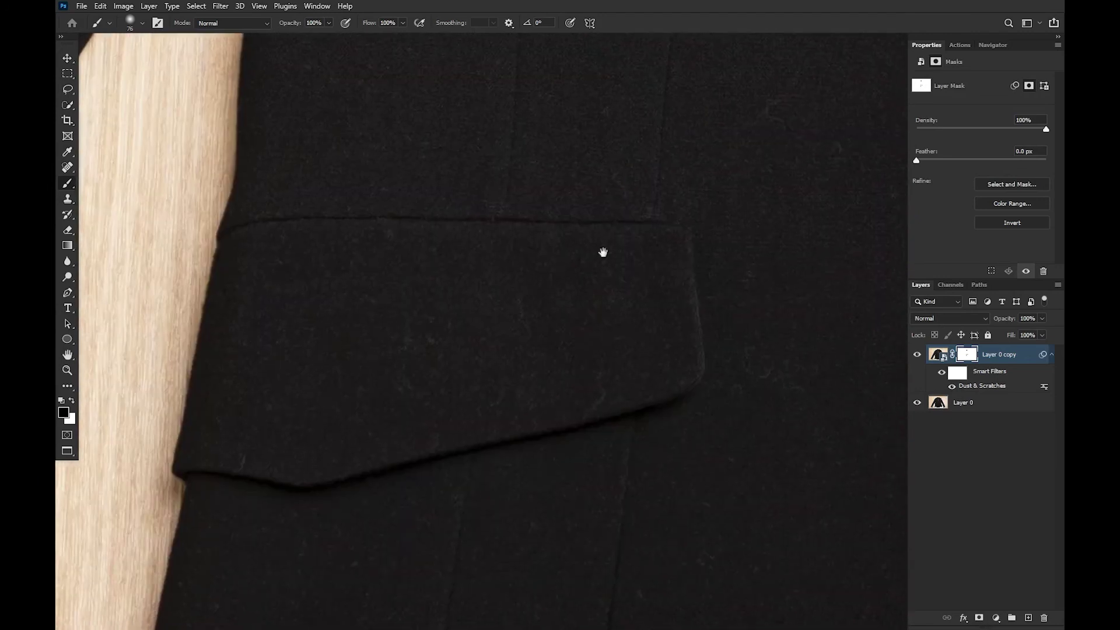
scroll(603, 252, "down", 10)
scroll(678, 375, "up", 5)
scroll(660, 262, "right", 4)
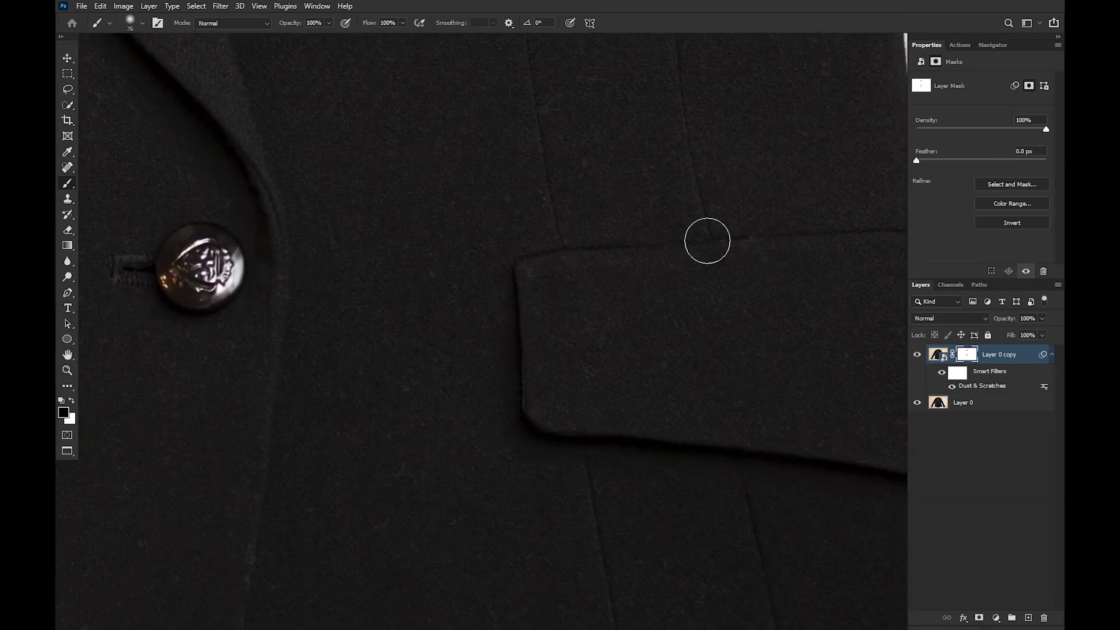
key("x")
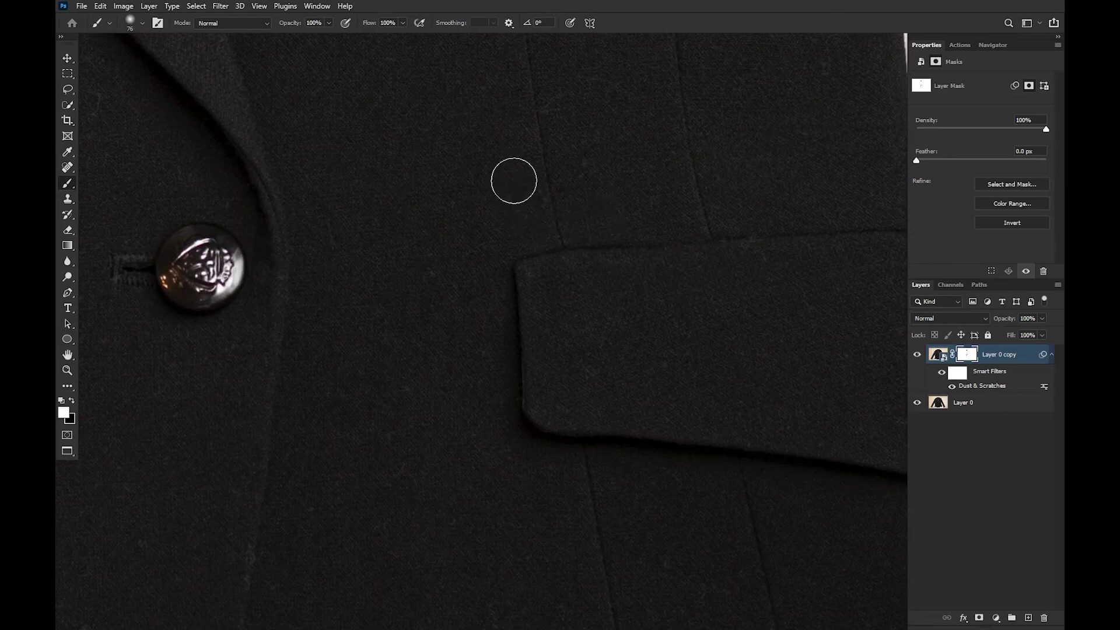
scroll(680, 300, "down", 5)
scroll(727, 173, "up", 5)
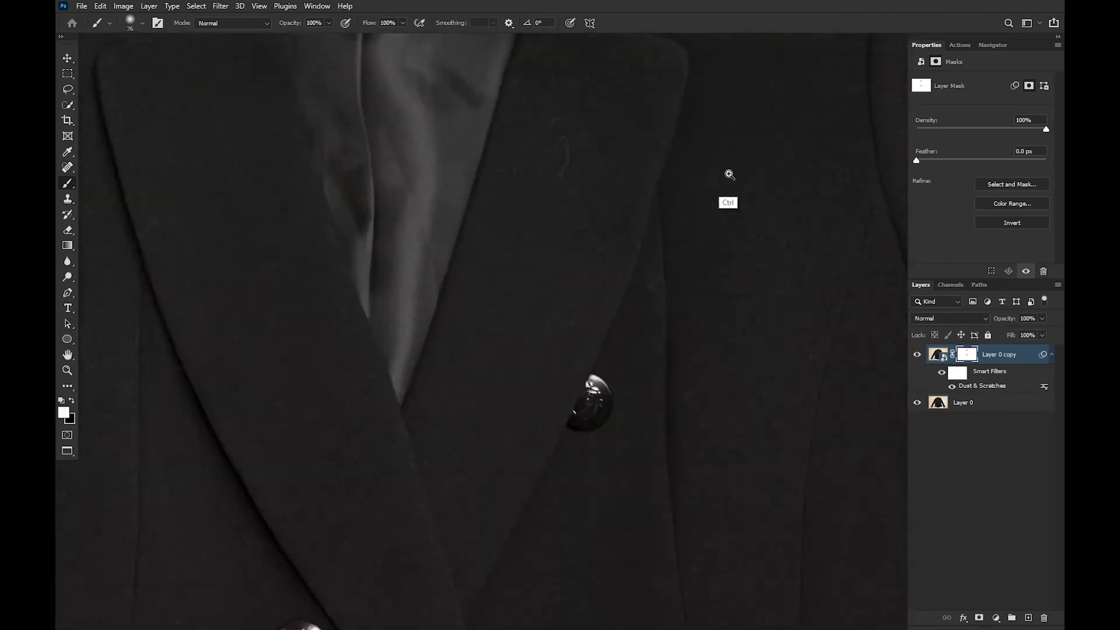
scroll(727, 173, "up", 3)
scroll(688, 315, "down", 5)
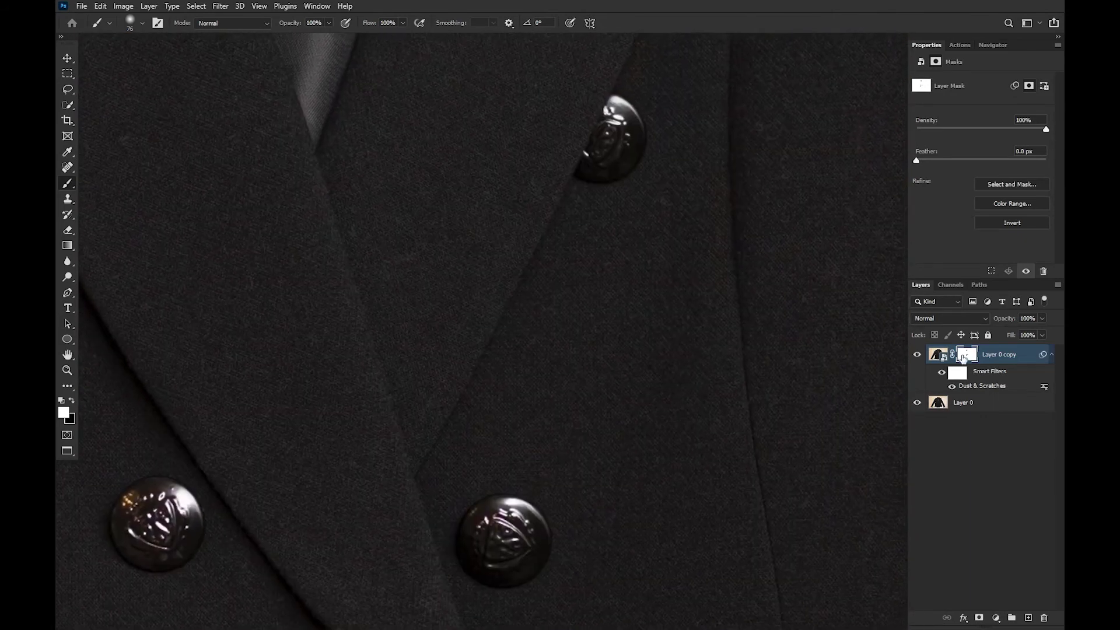
Compare the masked result with the filtered layer hidden and shown, and examine the lint around the pocket flap and hem.
left_click(918, 355)
left_click(920, 357)
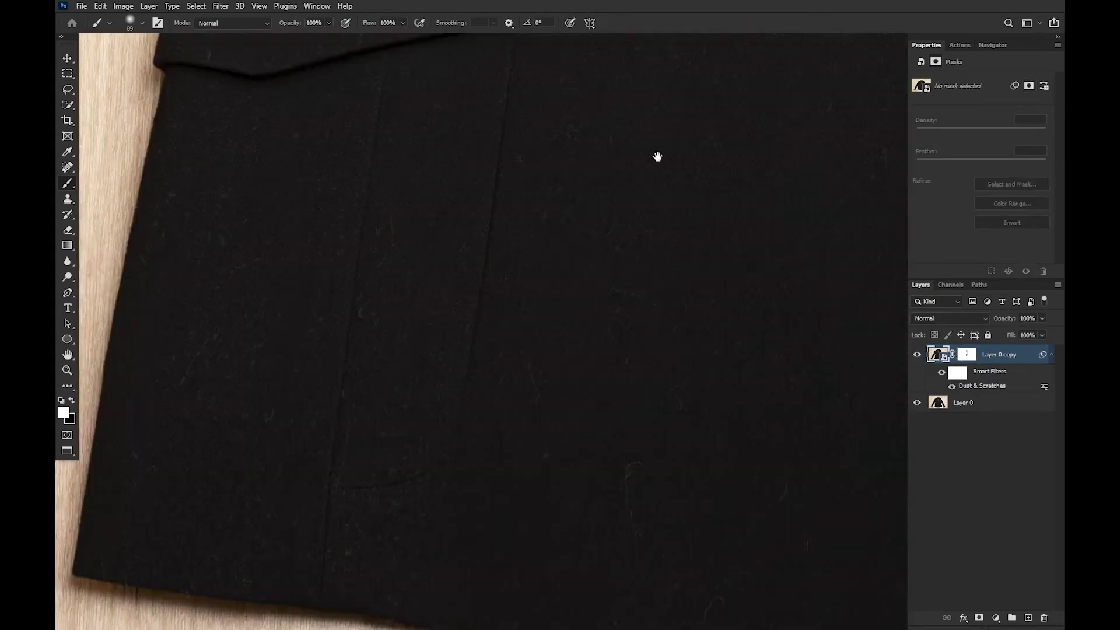
mouse_move(658, 158)
left_mouse_down()
mouse_move(682, 290)
mouse_move(645, 358)
left_mouse_up()
left_click_drag(646, 259, 661, 413)
scroll(661, 413, "down", 10)
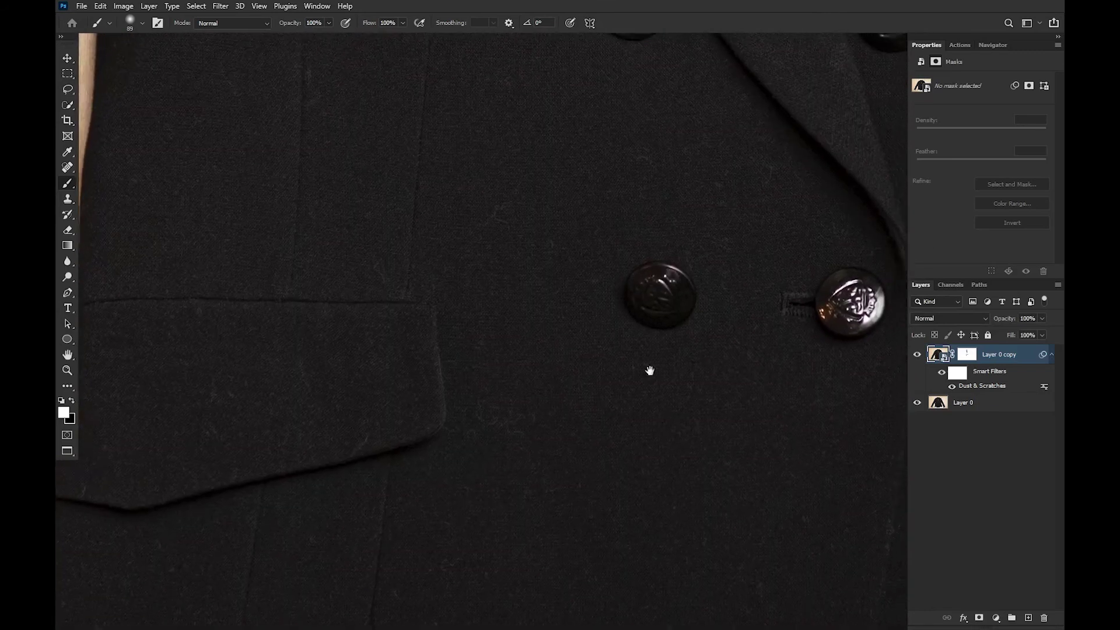
left_click_drag(652, 331, 745, 352)
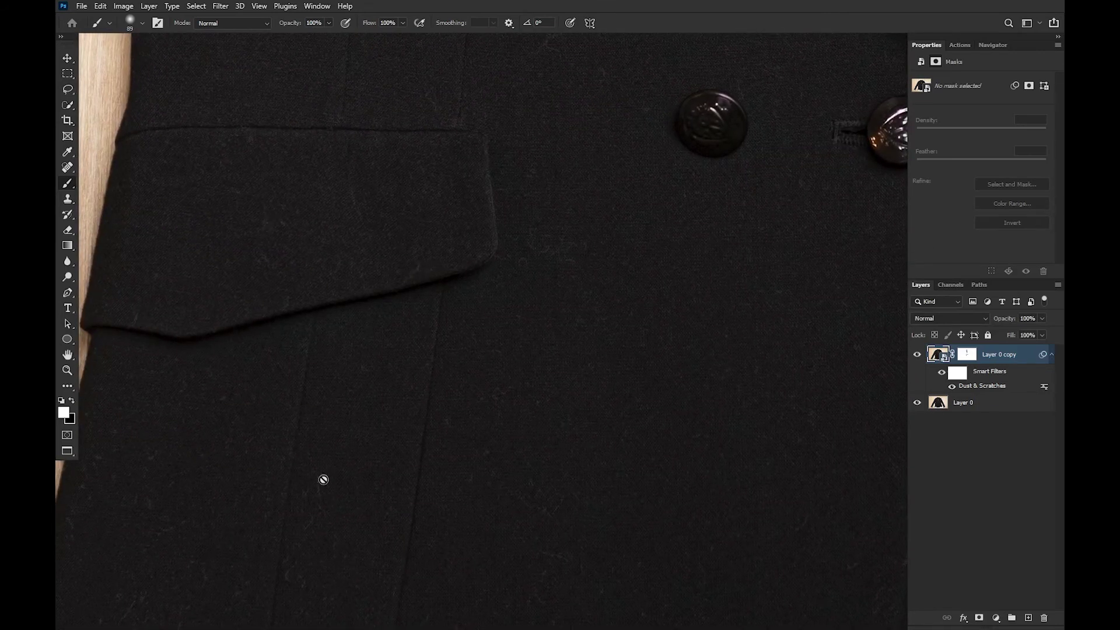
scroll(590, 257, "left", 3)
scroll(642, 288, "down", 1)
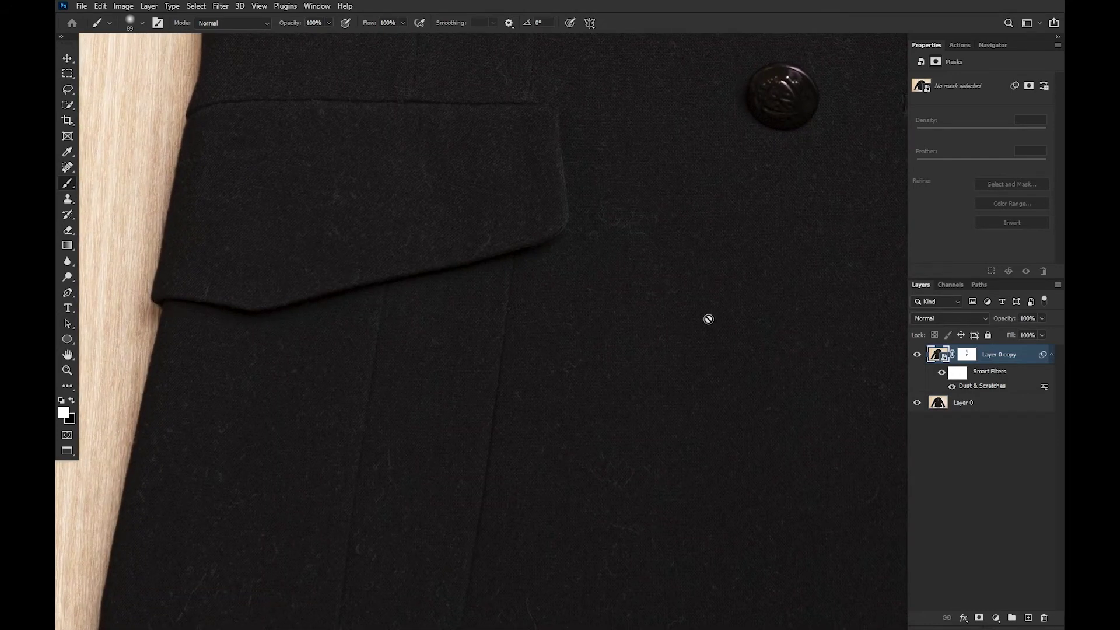
Stamp all visible layers into a new top layer and convert it to a Smart Object.
key("ctrl+shift+alt+e")
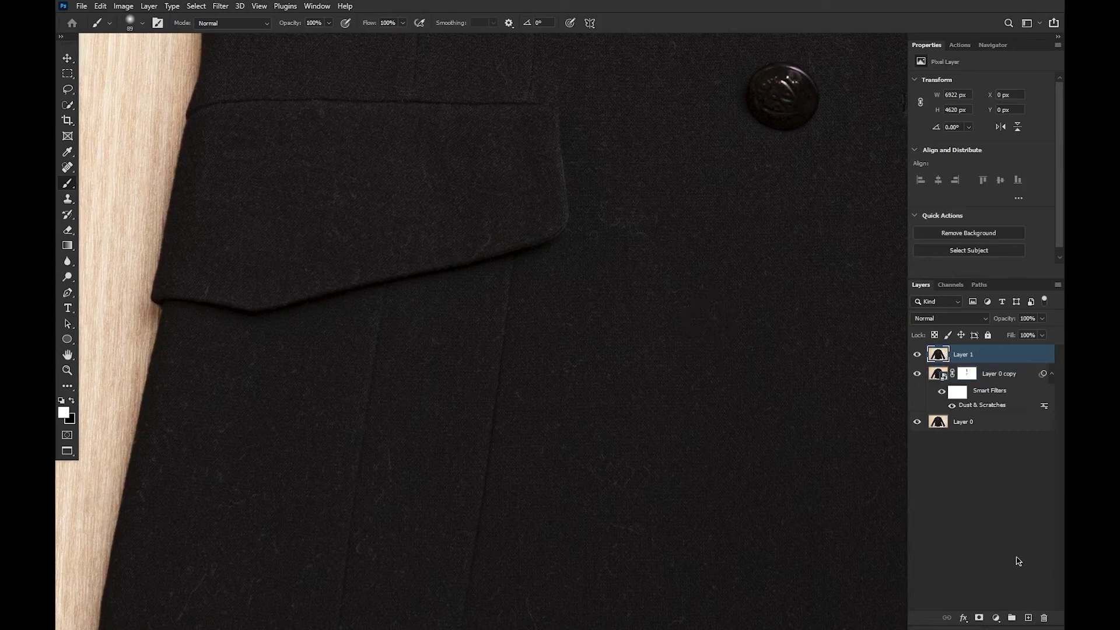
right_click(1004, 356)
left_click(927, 287)
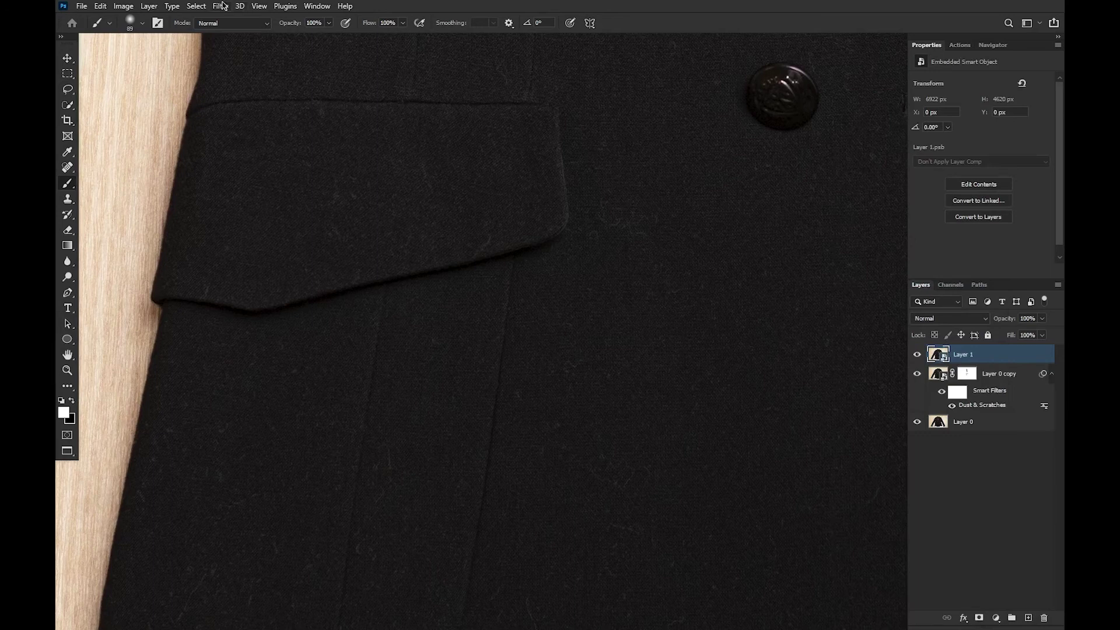
Apply a Dust & Scratches smart filter to Layer 1 with a radius of 4 pixels and a threshold of 10 levels.
left_click(222, 6)
mouse_move(195, 195)
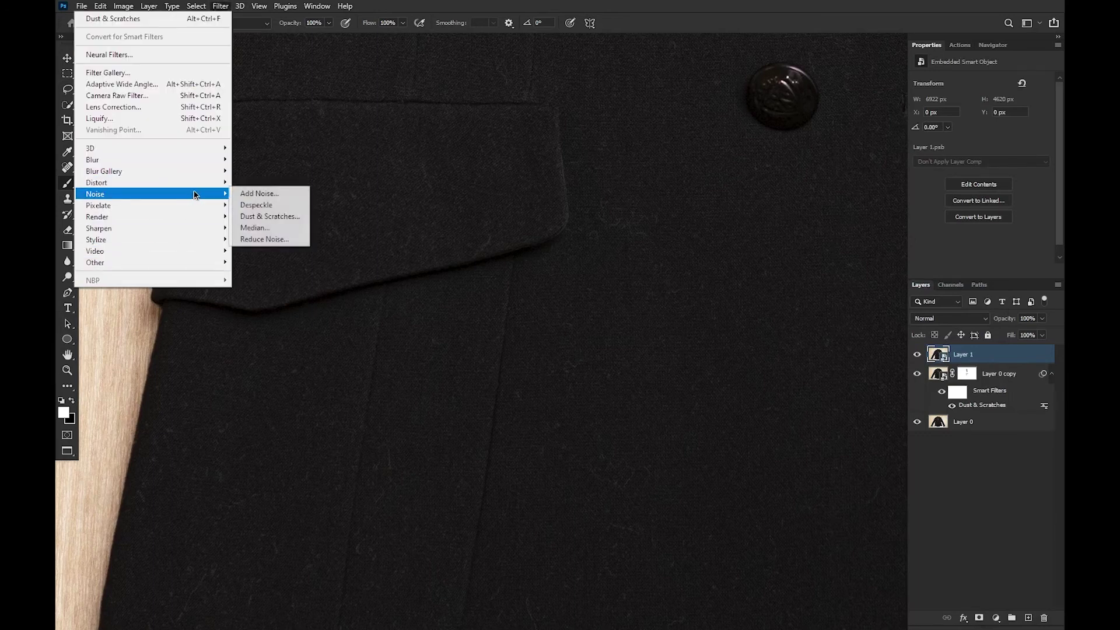
left_click(272, 216)
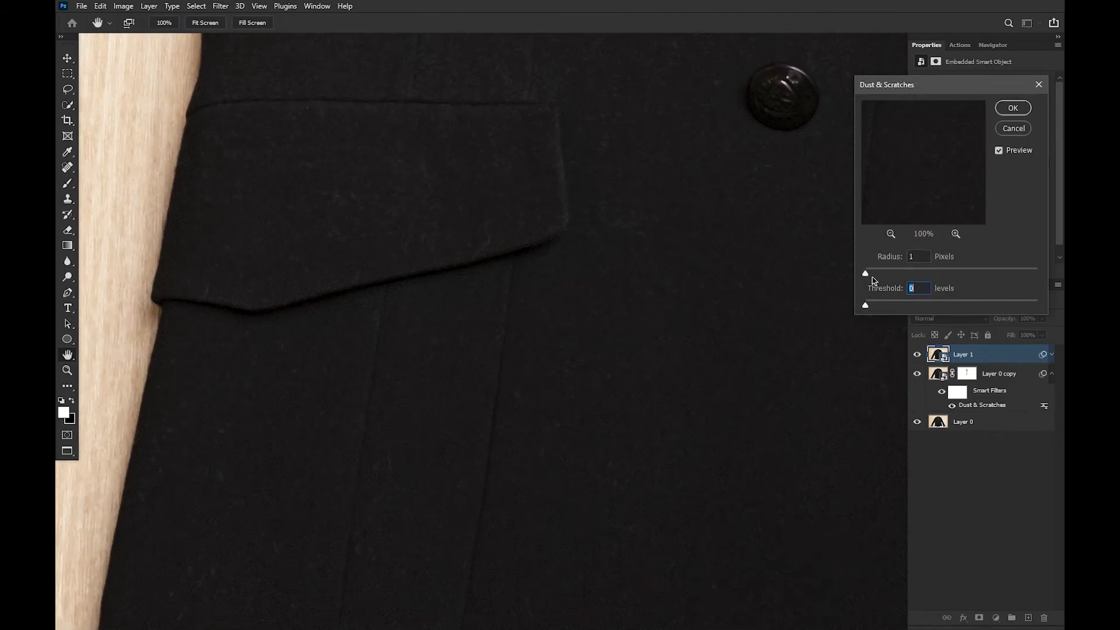
left_click_drag(520, 432, 515, 310)
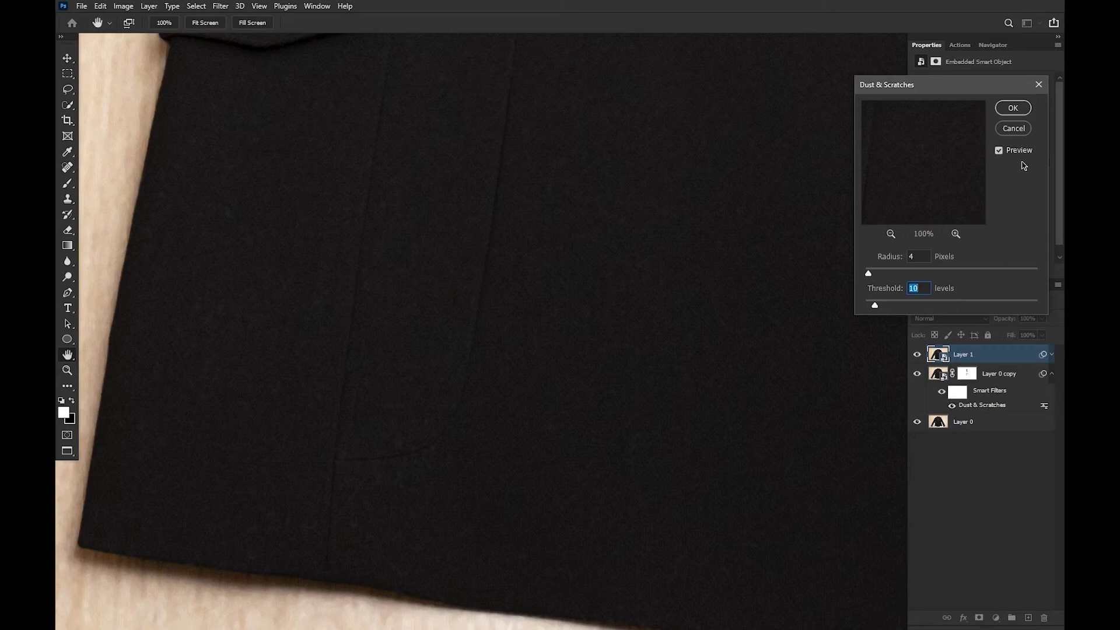
left_click(1026, 110)
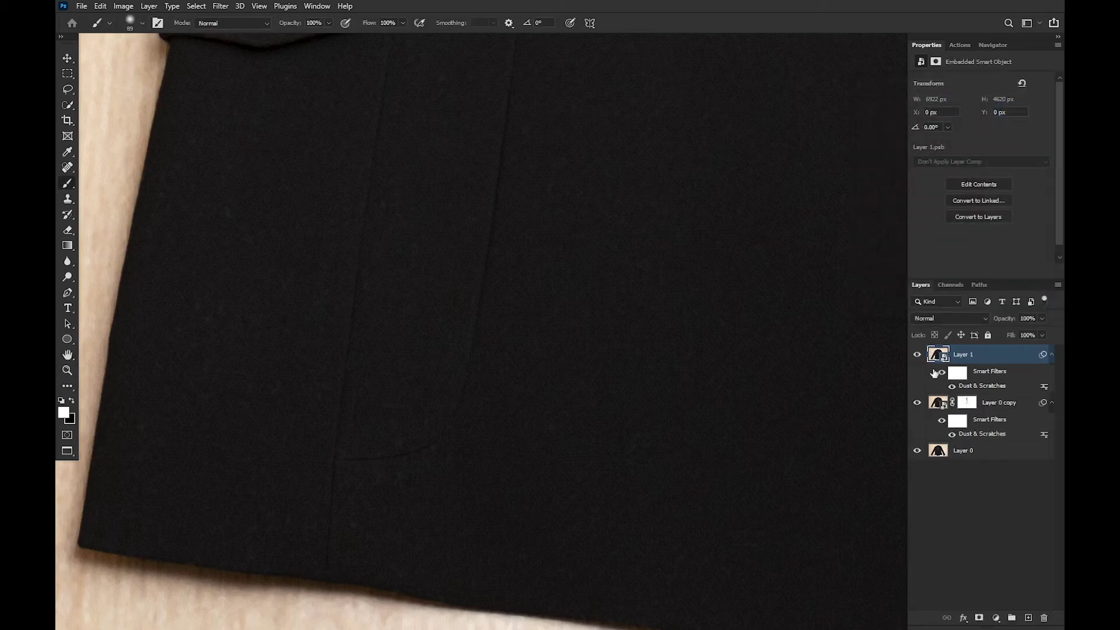
Compare the jacket with Layer 1 hidden and shown, and add a black layer mask that conceals the filtered layer.
left_click(919, 355)
left_click(919, 356)
left_click(919, 355)
left_click(920, 355)
left_click(981, 618, "alt")
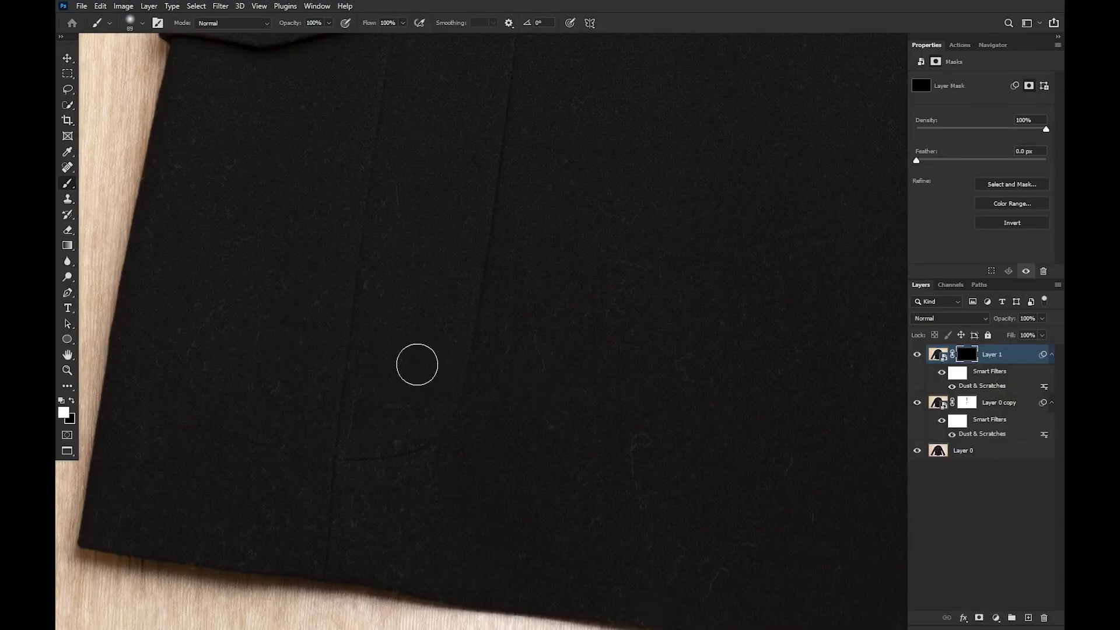
Paint white on the Layer 1 mask with a 131 px brush over the lint below the left pocket flap.
mouse_move(418, 365)
left_mouse_down()
mouse_move(392, 386)
mouse_move(408, 310)
left_mouse_up()
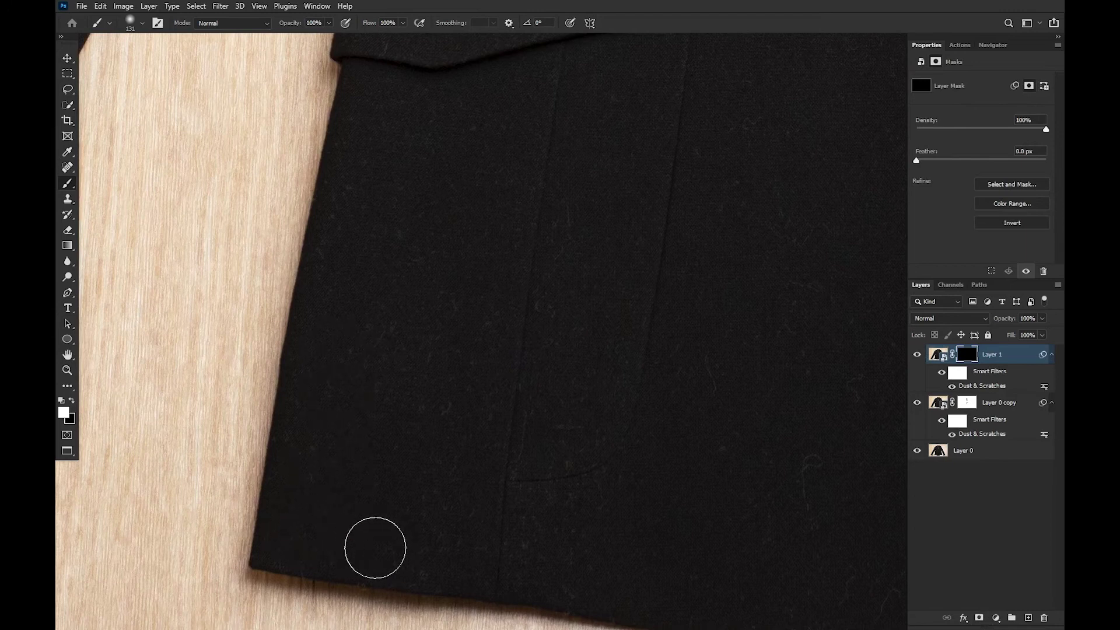
mouse_move(414, 261)
left_mouse_down()
mouse_move(467, 257)
mouse_move(503, 115)
left_mouse_up()
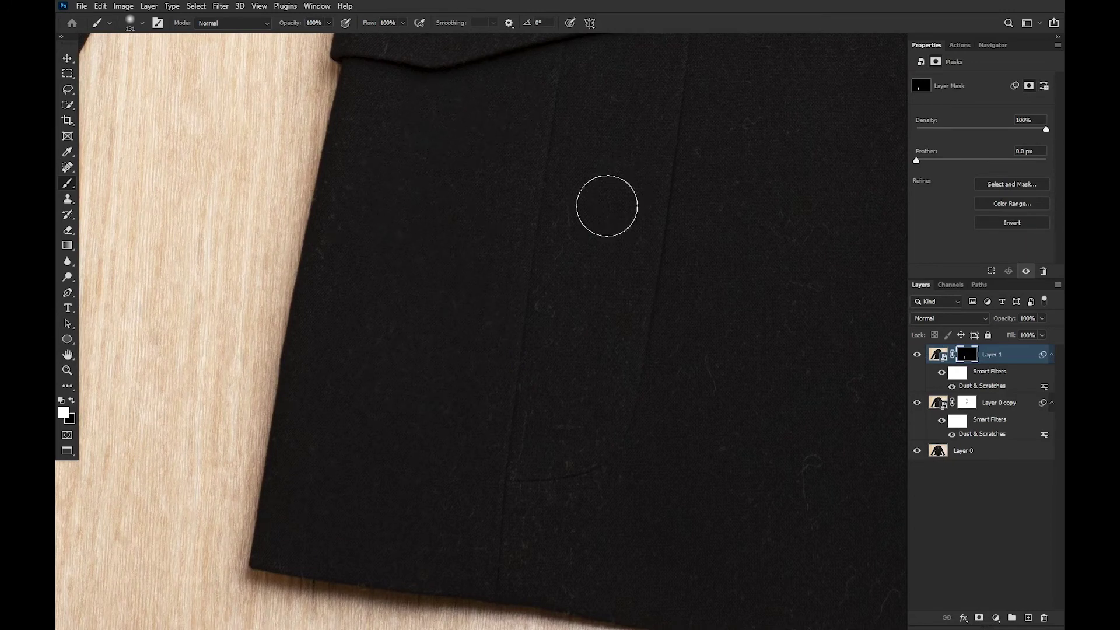
mouse_move(558, 370)
left_mouse_down()
mouse_move(548, 420)
mouse_move(546, 393)
left_mouse_up()
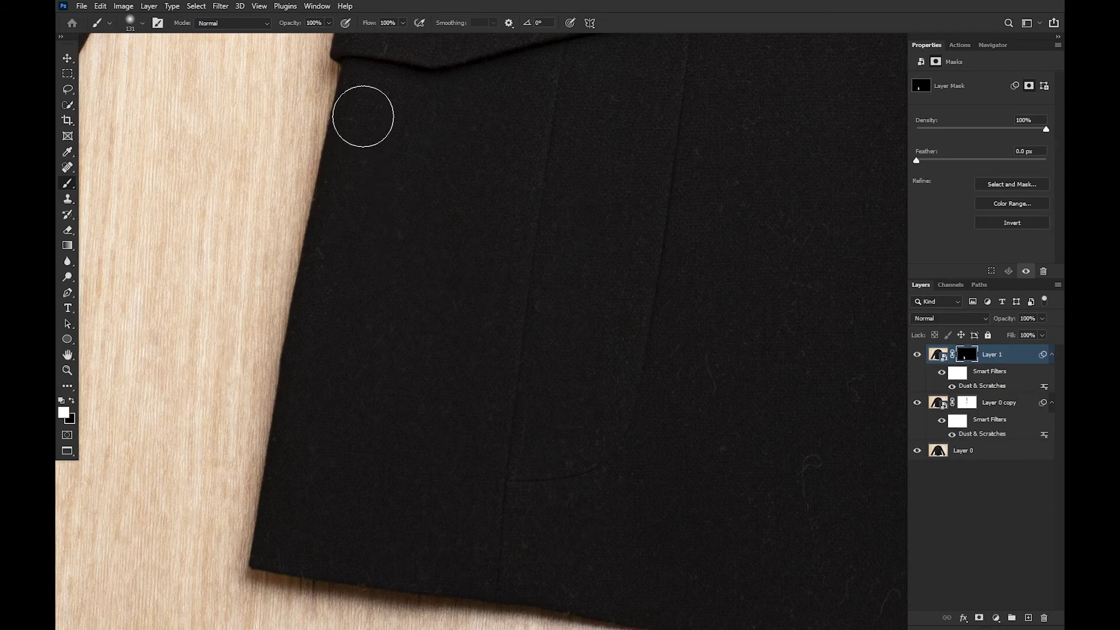
key("space")
left_click_drag(625, 389, 511, 360)
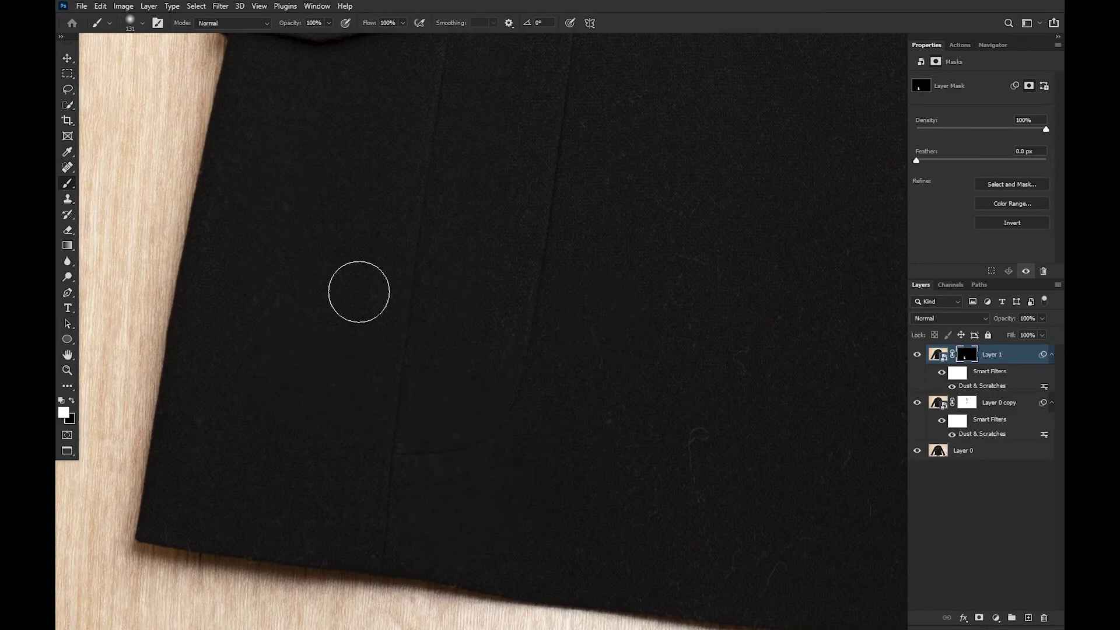
Paint white on the Layer 1 mask over the lint across the lower front panel and along the central front edge.
left_click_drag(694, 465, 533, 439)
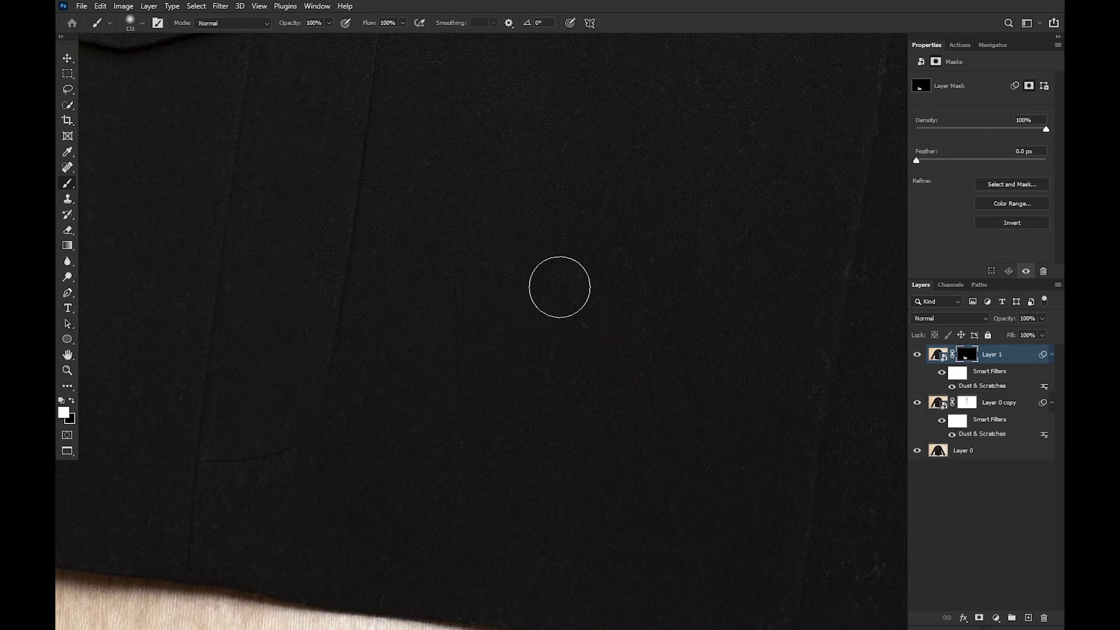
scroll(274, 417, "up", 3)
left_click_drag(677, 363, 600, 216)
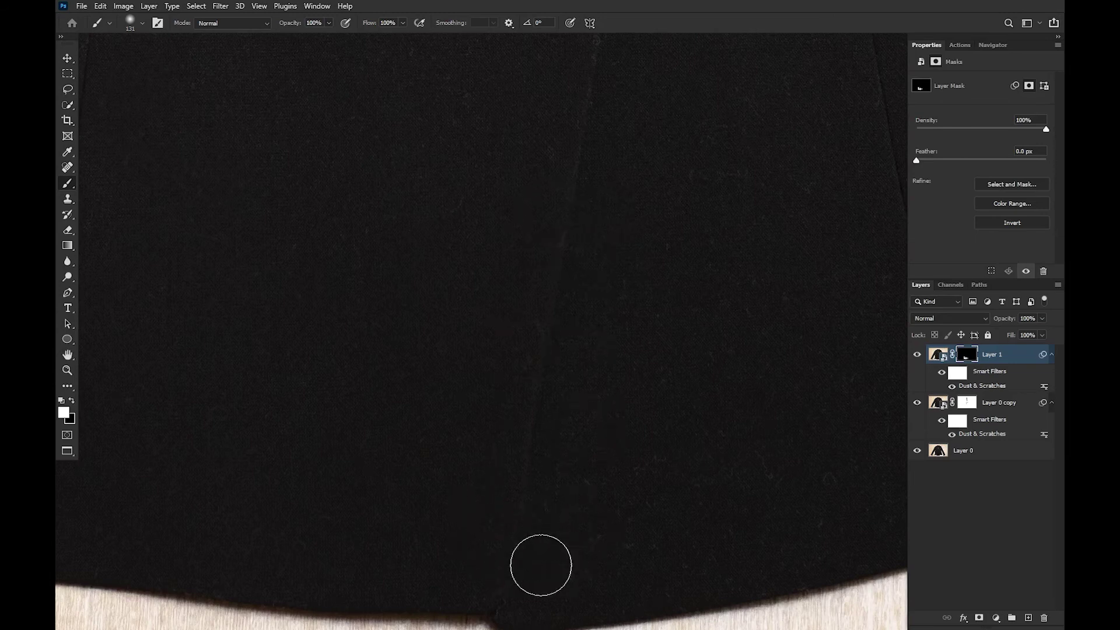
mouse_move(701, 443)
left_mouse_down()
mouse_move(545, 450)
mouse_move(530, 440)
left_mouse_up()
Enlarge the brush to 161 px and paint white on the mask over the lower front panels, from the hem up towards the buttons.
right_click(530, 439, "alt")
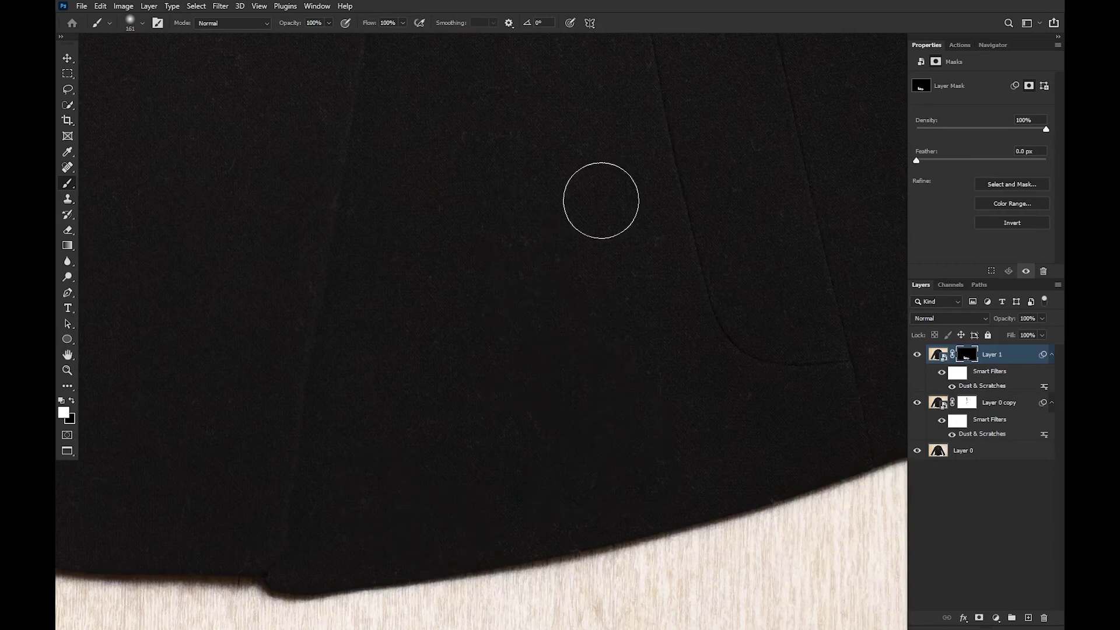
left_click_drag(625, 212, 651, 418)
left_click(437, 168)
left_click_drag(345, 295, 420, 283)
left_click_drag(299, 182, 469, 284)
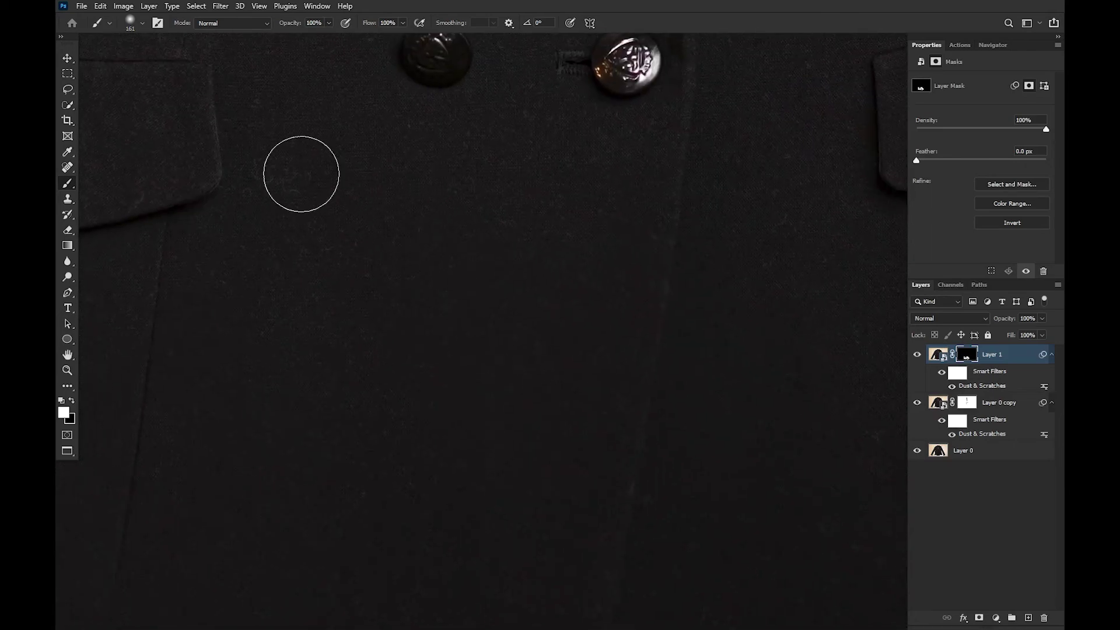
left_click_drag(409, 189, 600, 299)
Reduce the brush to 45 px and paint white on the mask over the lint on the left pocket flap and around the lower buttons.
right_click(554, 247, "alt")
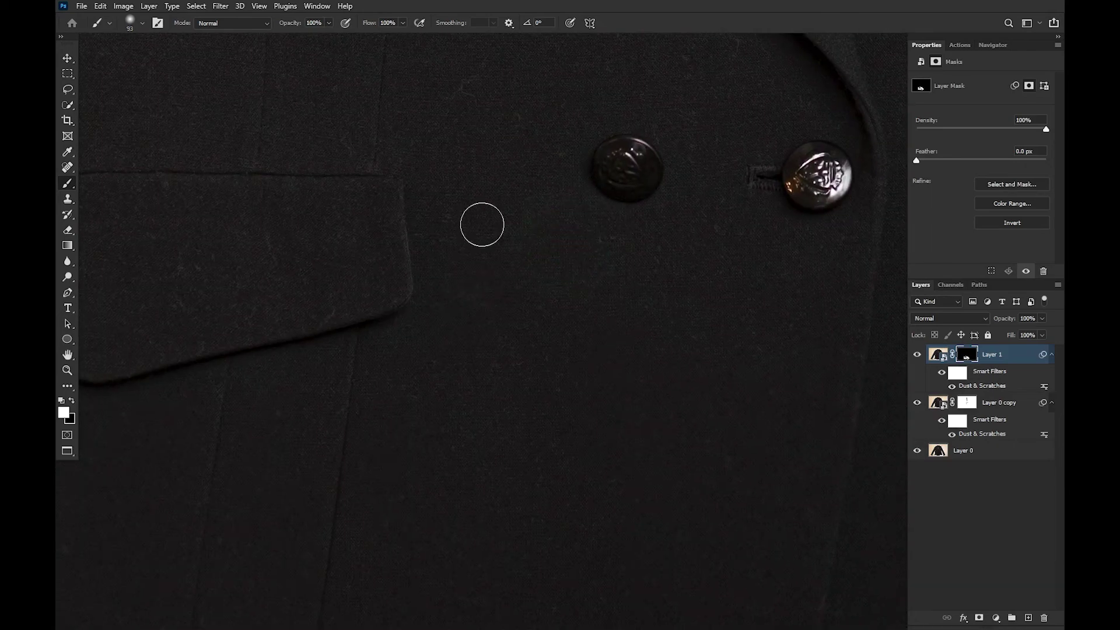
right_click(370, 263, "alt")
left_click_drag(390, 270, 576, 270)
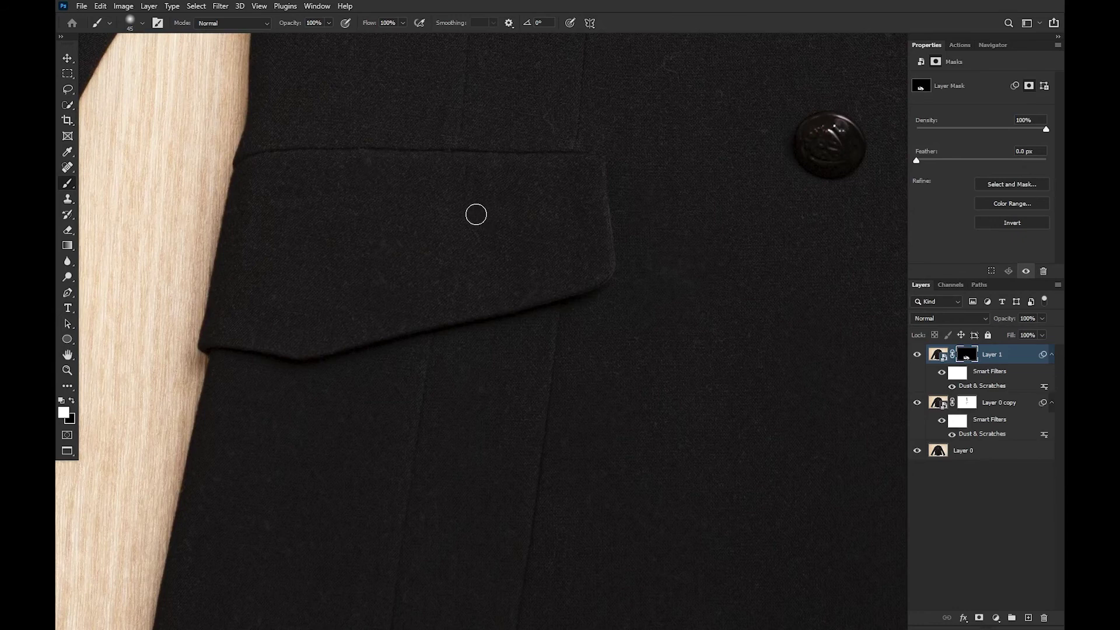
left_click_drag(573, 173, 606, 312)
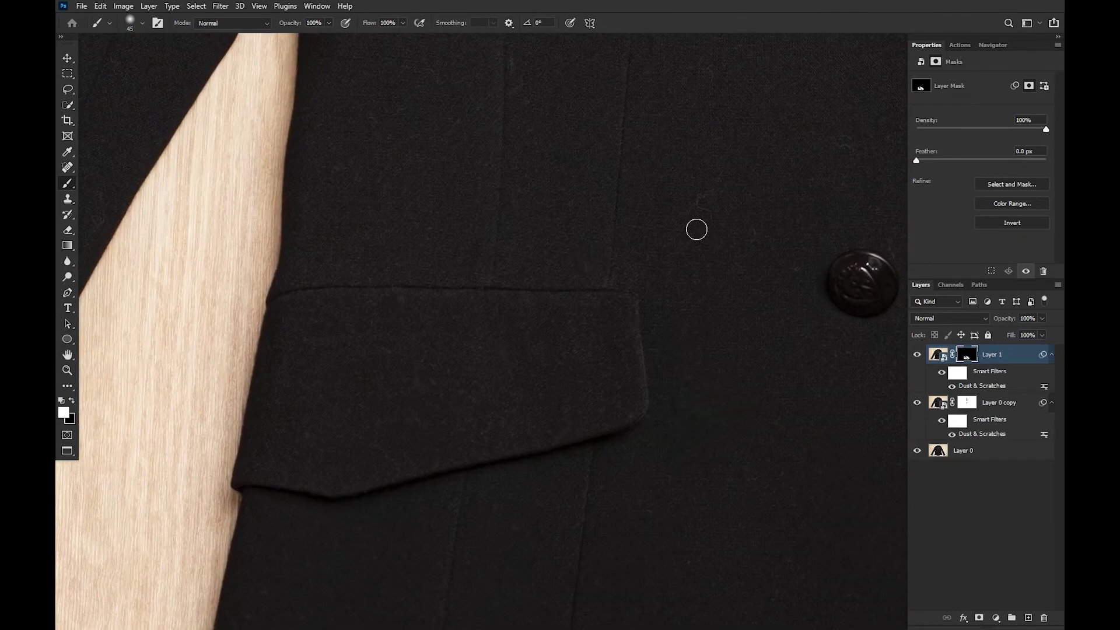
left_click_drag(864, 237, 612, 323)
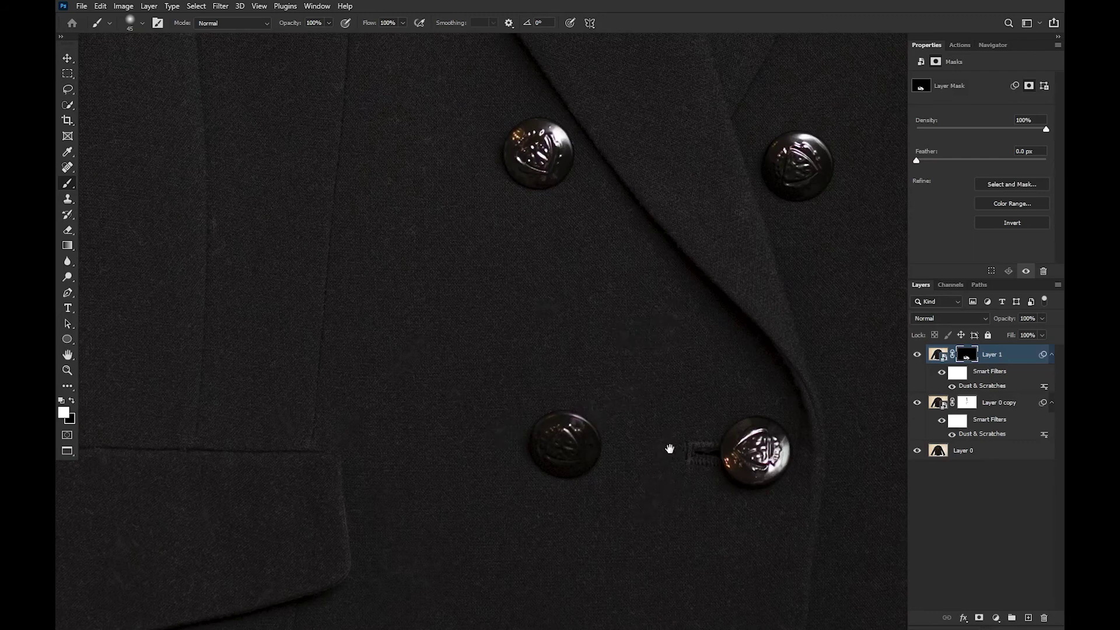
left_click_drag(670, 448, 643, 390)
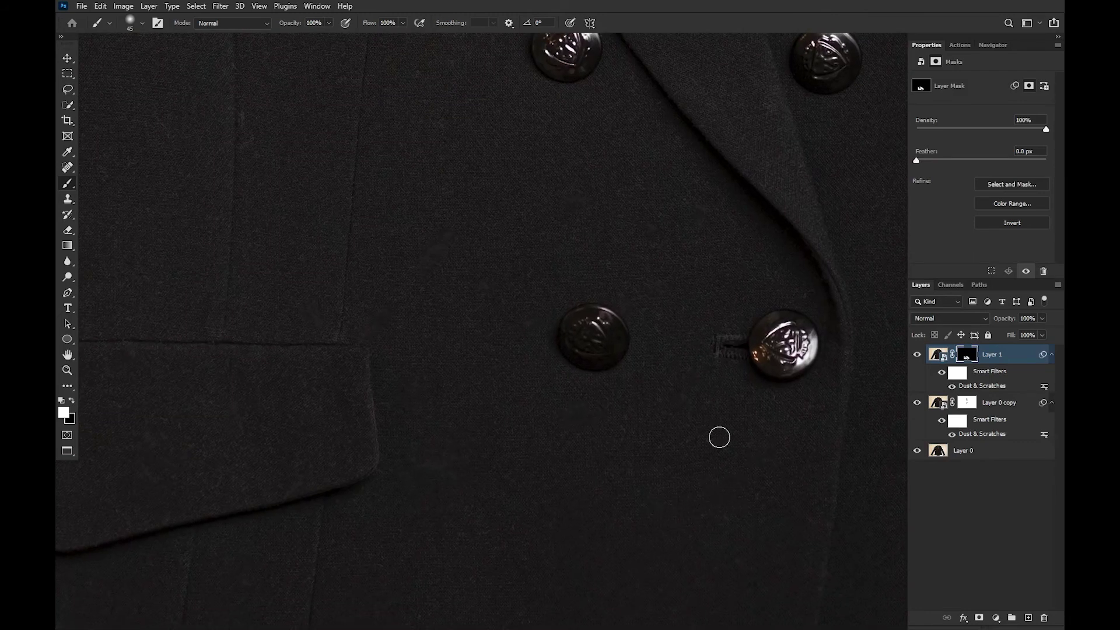
left_click_drag(719, 437, 820, 480)
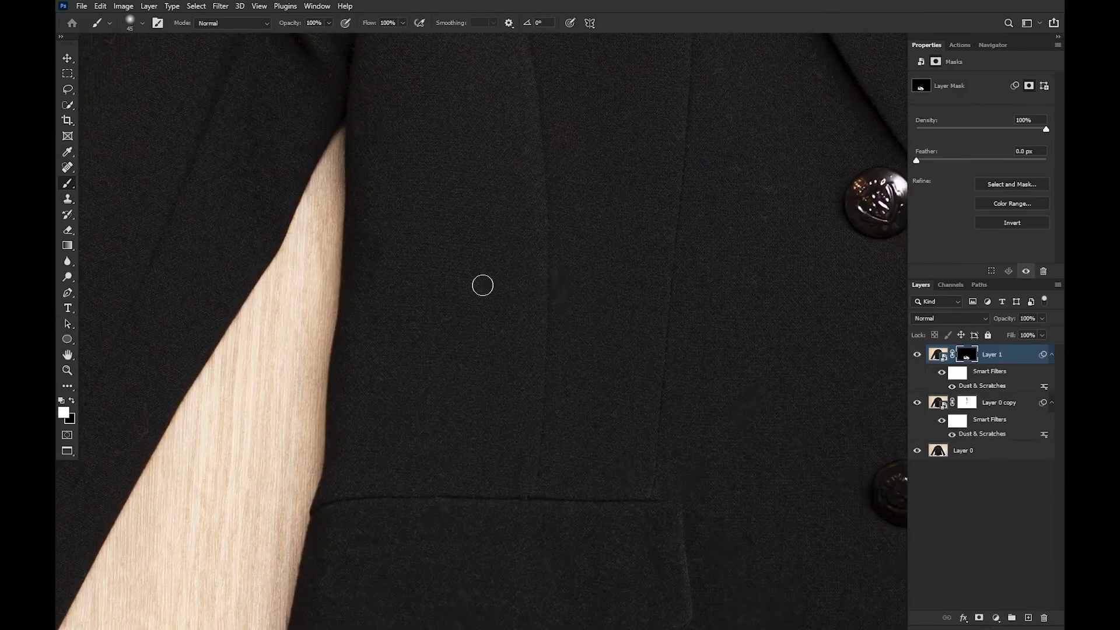
Set the brush to 50 px and paint white on the mask over lint on the left front and shoulder.
left_click_drag(612, 379, 394, 396)
left_click_drag(623, 135, 537, 425)
left_click_drag(566, 281, 493, 498)
right_click(459, 235, "alt")
mouse_move(445, 257)
left_mouse_down()
mouse_move(542, 312)
mouse_move(460, 282)
left_mouse_up()
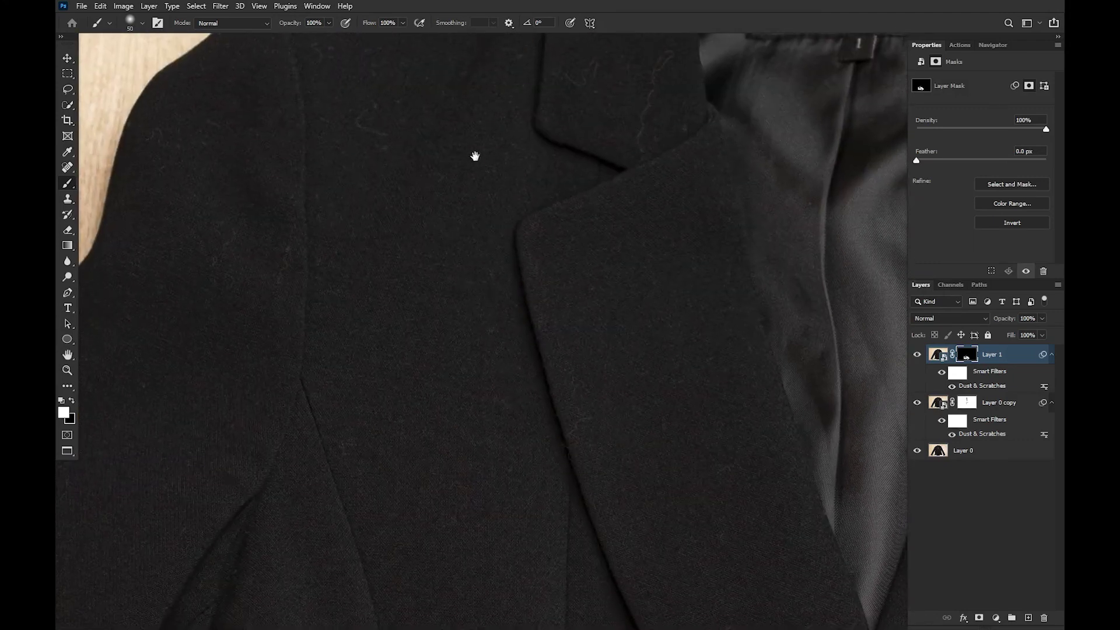
left_click_drag(487, 166, 546, 297)
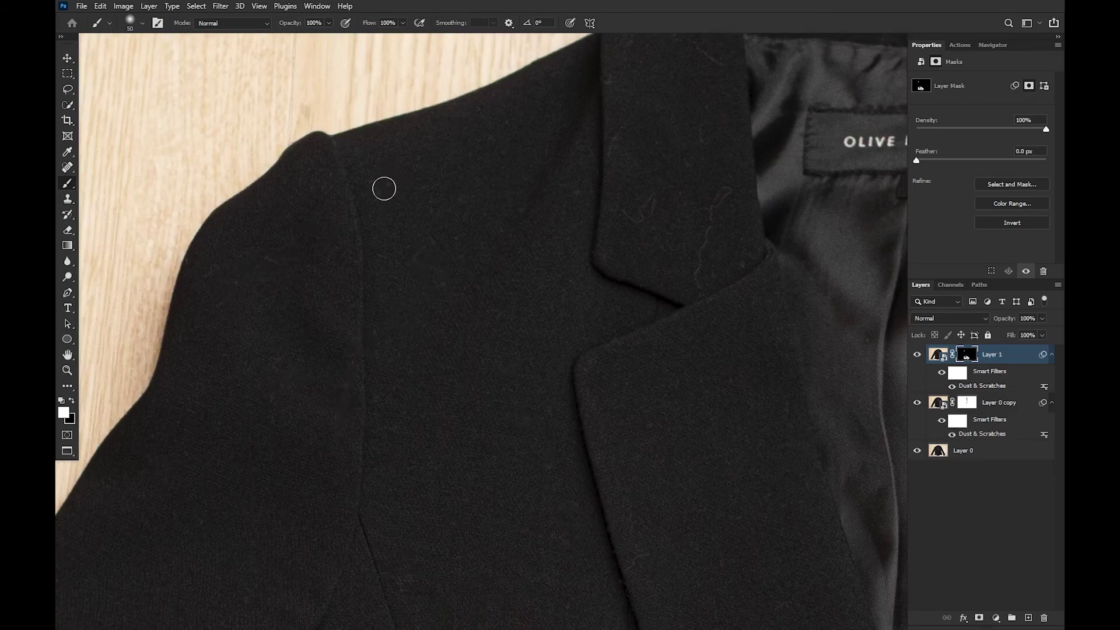
Paint white on the Layer 1 mask over the lint threads on both sides of the collar and on the right lapel.
left_click_drag(710, 244, 461, 328)
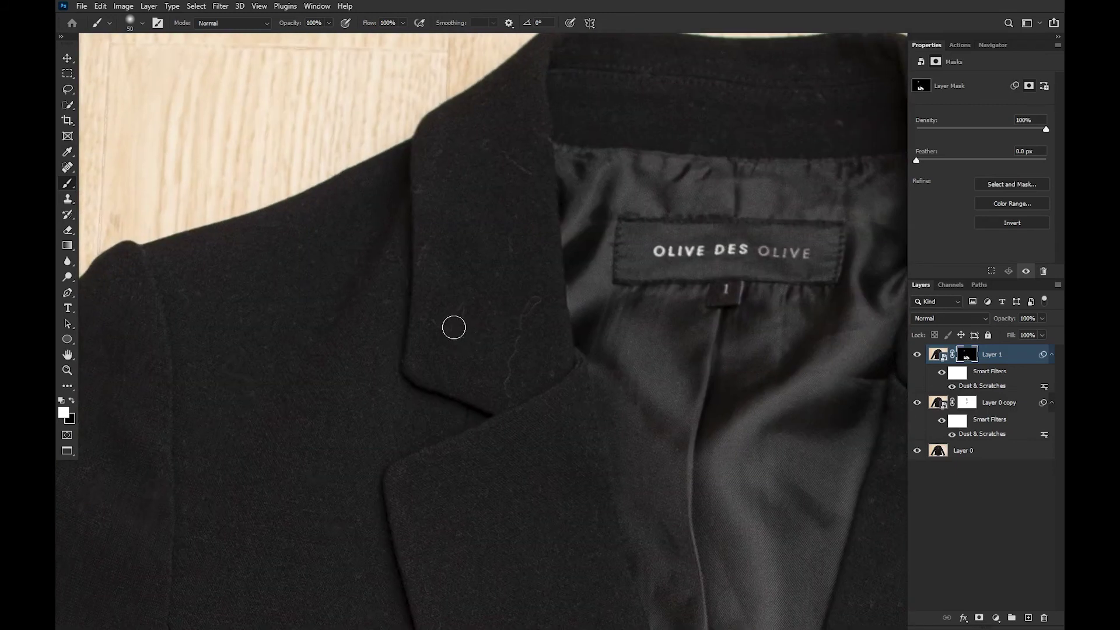
left_click_drag(508, 395, 544, 261)
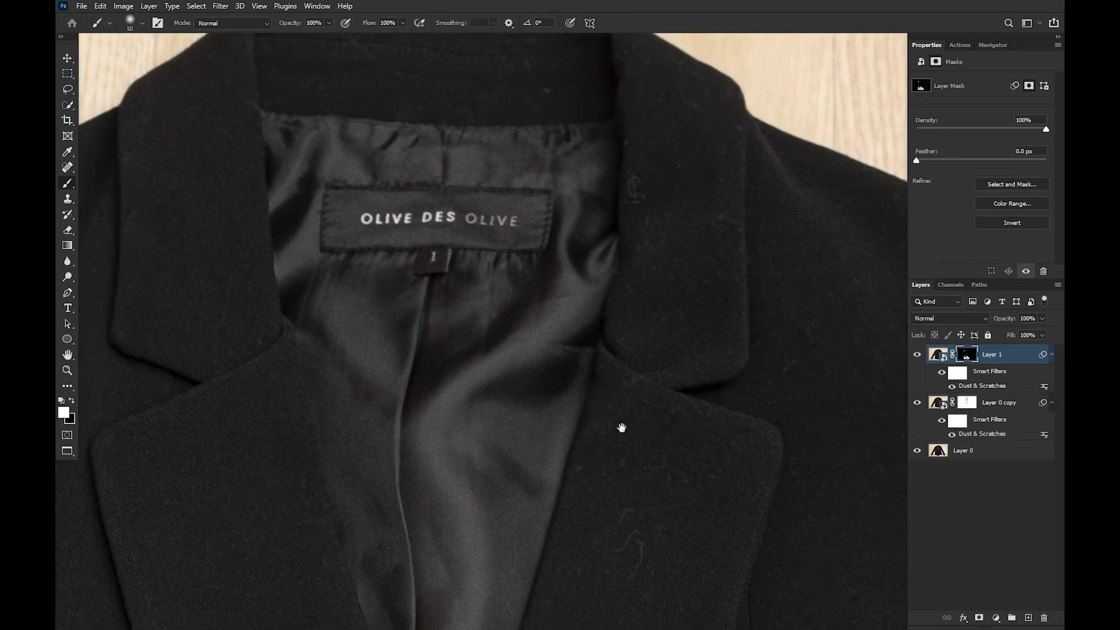
left_click_drag(625, 552, 644, 548)
left_click_drag(710, 122, 692, 233)
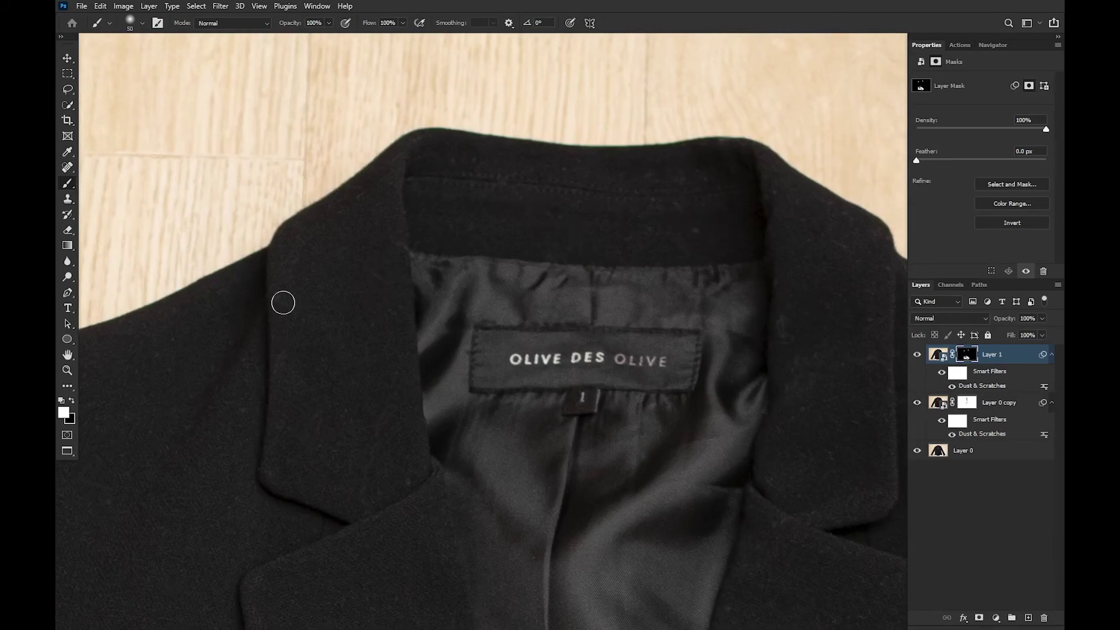
Paint white on the Layer 1 mask over the remaining lint specks on the right collar and shoulder.
key("h")
left_click_drag(711, 436, 548, 315)
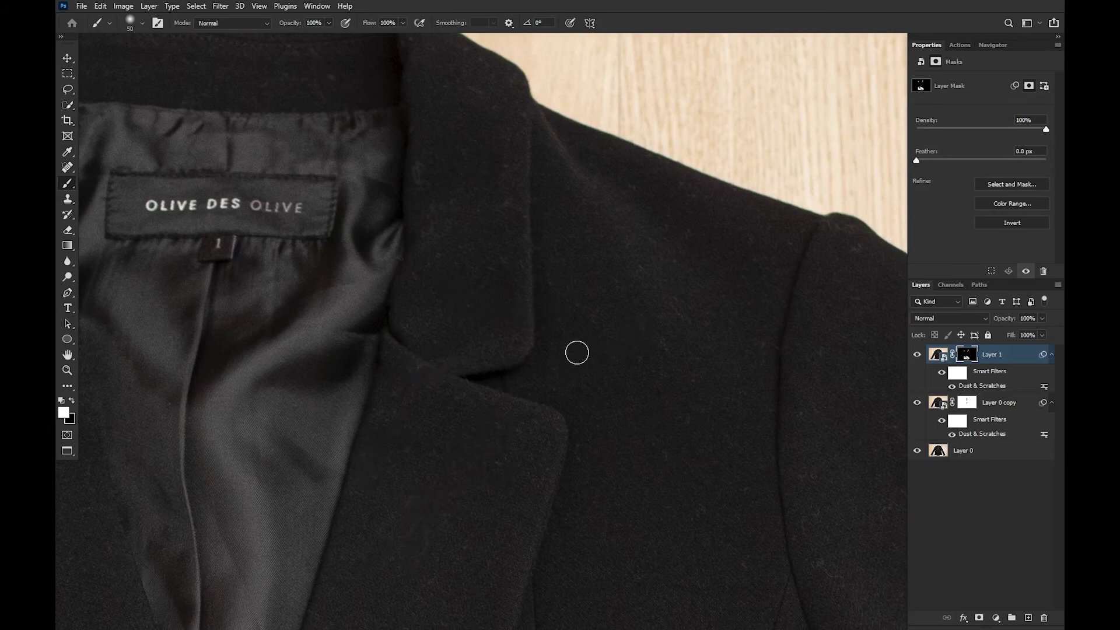
left_click_drag(661, 393, 491, 320)
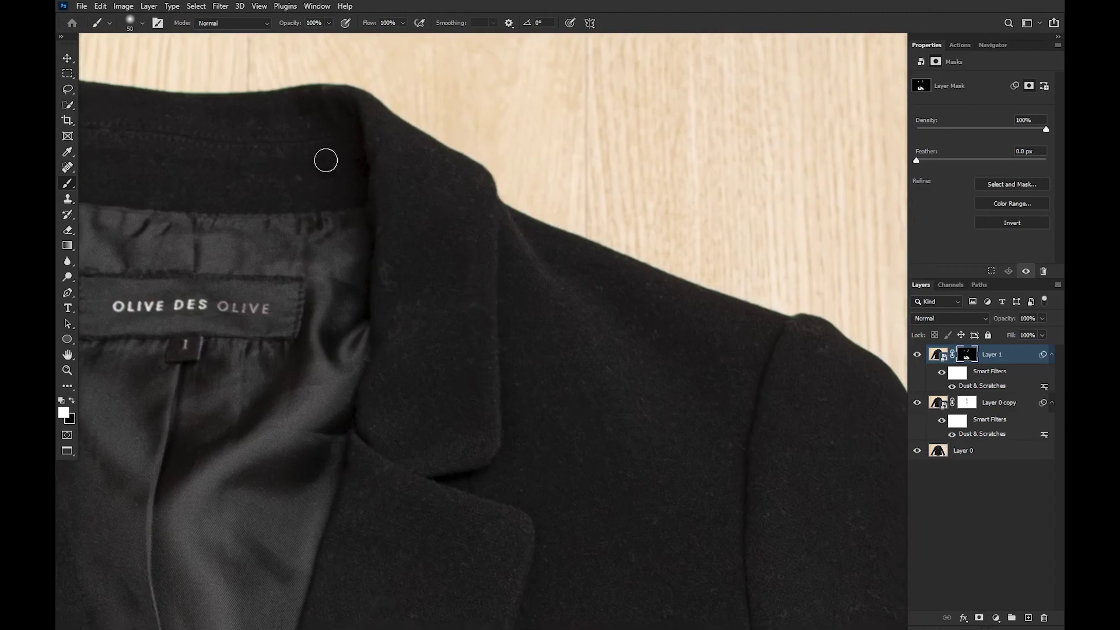
left_click_drag(670, 392, 486, 284)
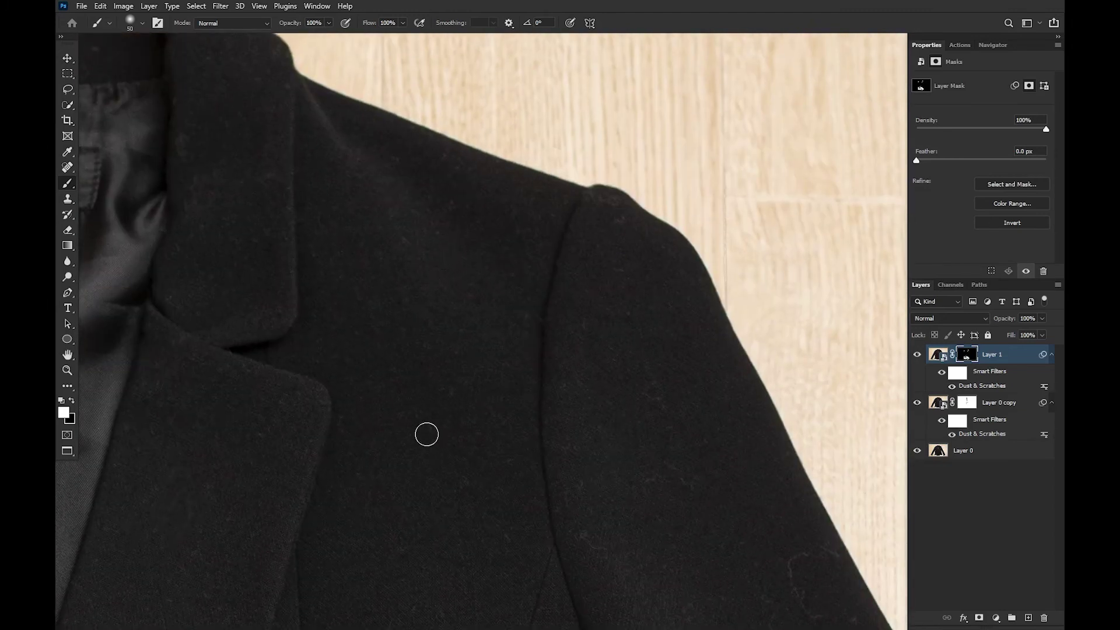
left_click_drag(465, 487, 588, 268)
left_click_drag(442, 432, 632, 336)
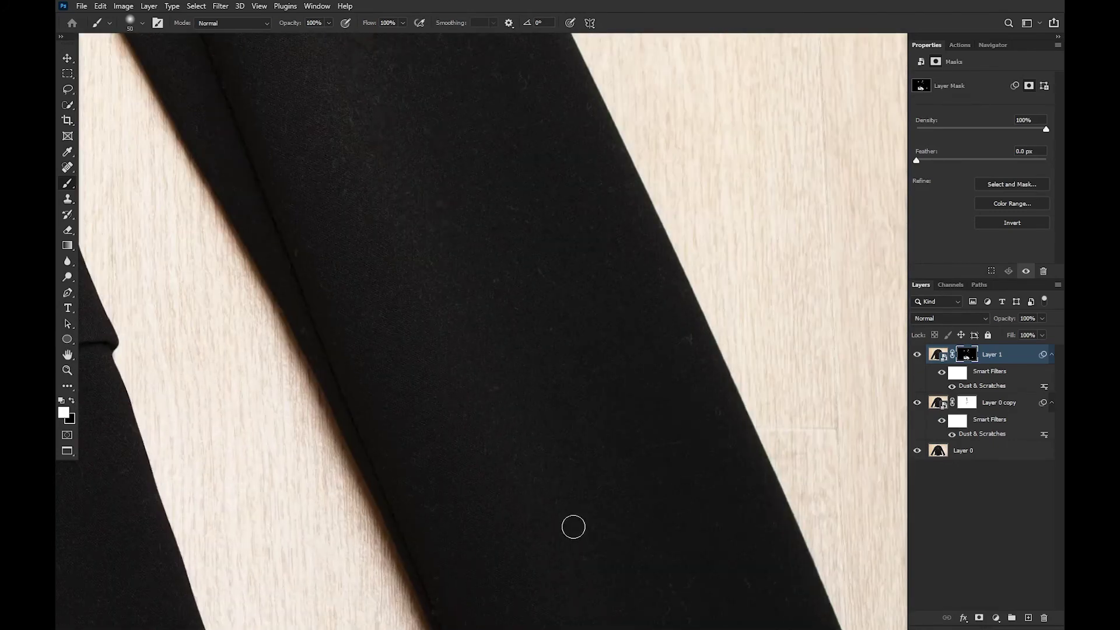
Examine the right sleeve, hem, right pocket flap, buttons and lower front for remaining lint.
left_click_drag(542, 508, 652, 470)
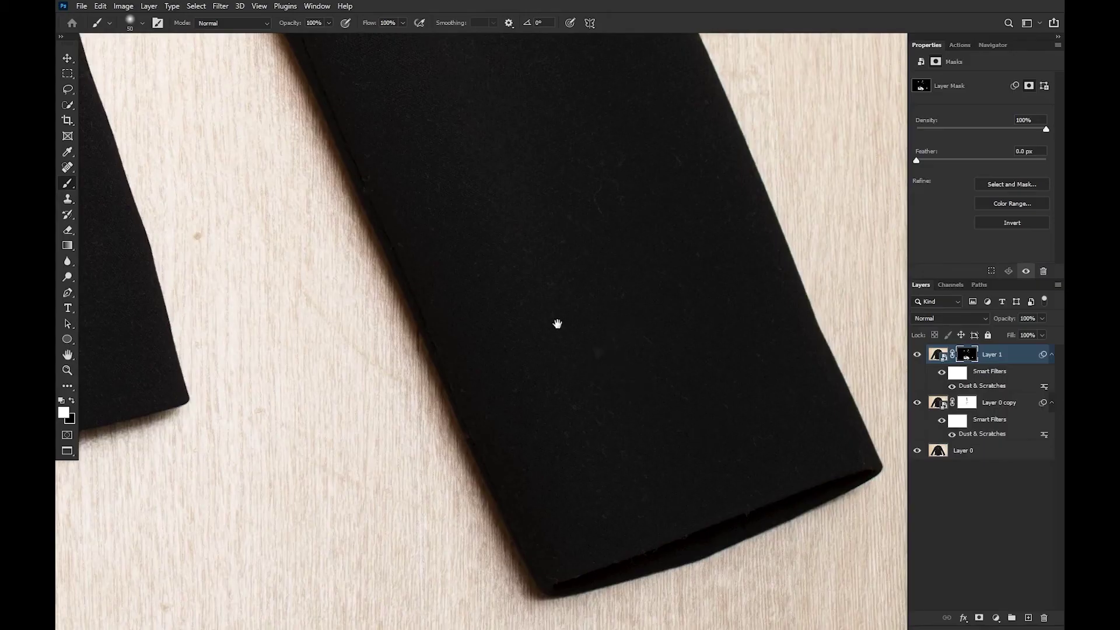
left_click_drag(272, 281, 846, 337)
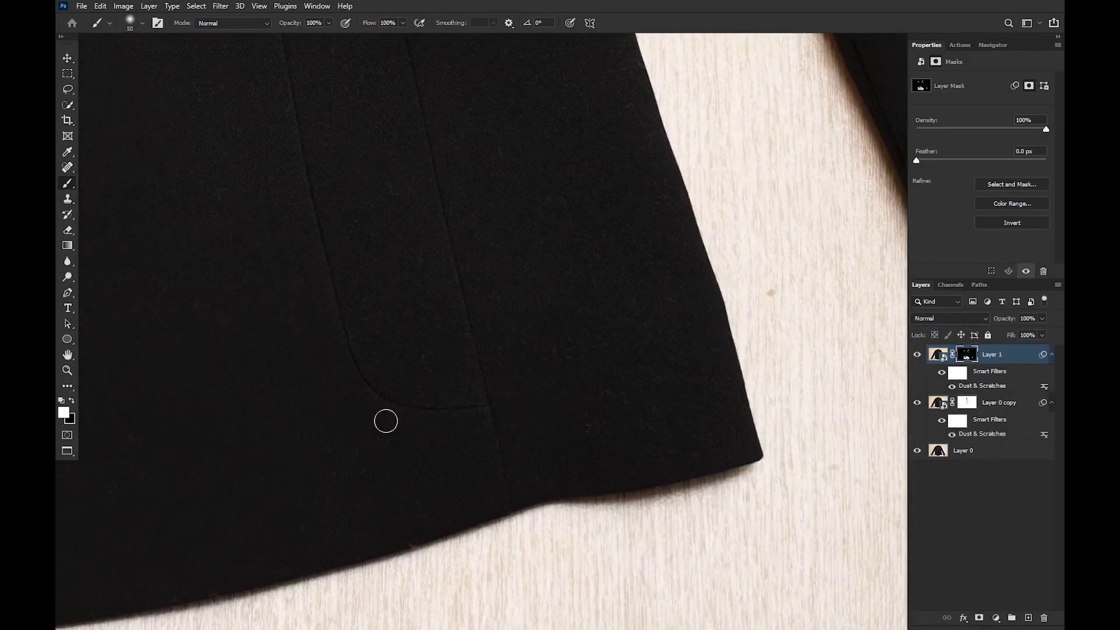
left_click_drag(567, 288, 669, 440)
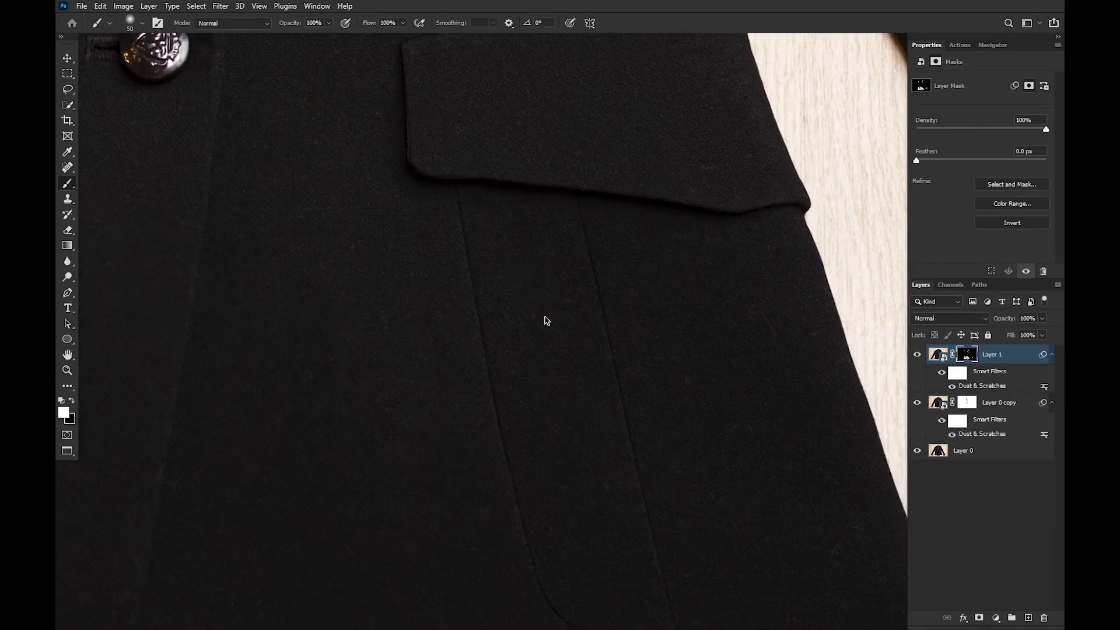
left_click_drag(708, 391, 637, 420)
left_click_drag(547, 226, 576, 400)
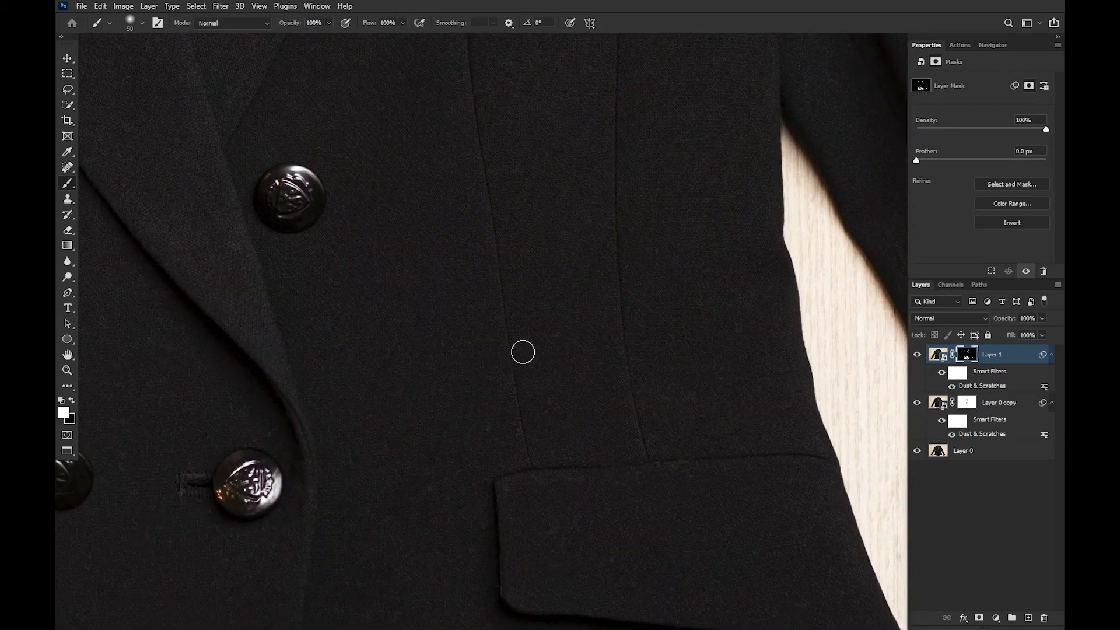
mouse_move(537, 300)
left_mouse_down()
mouse_move(575, 355)
mouse_move(480, 420)
mouse_move(664, 290)
mouse_move(671, 528)
mouse_move(719, 253)
mouse_move(577, 257)
mouse_move(610, 480)
mouse_move(583, 343)
left_mouse_up()
mouse_move(253, 495)
left_mouse_down()
mouse_move(617, 205)
mouse_move(502, 382)
left_mouse_up()
left_click_drag(326, 429, 642, 441)
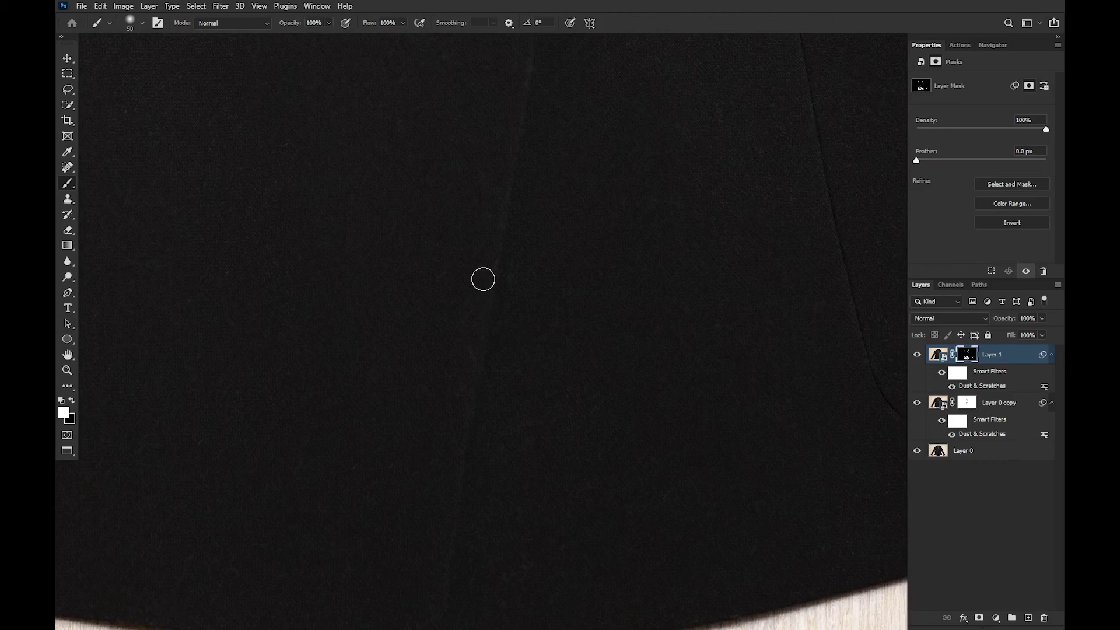
Compare the lower front of the jacket with Layer 1 hidden and shown to judge the second cleanup pass.
left_click(917, 356)
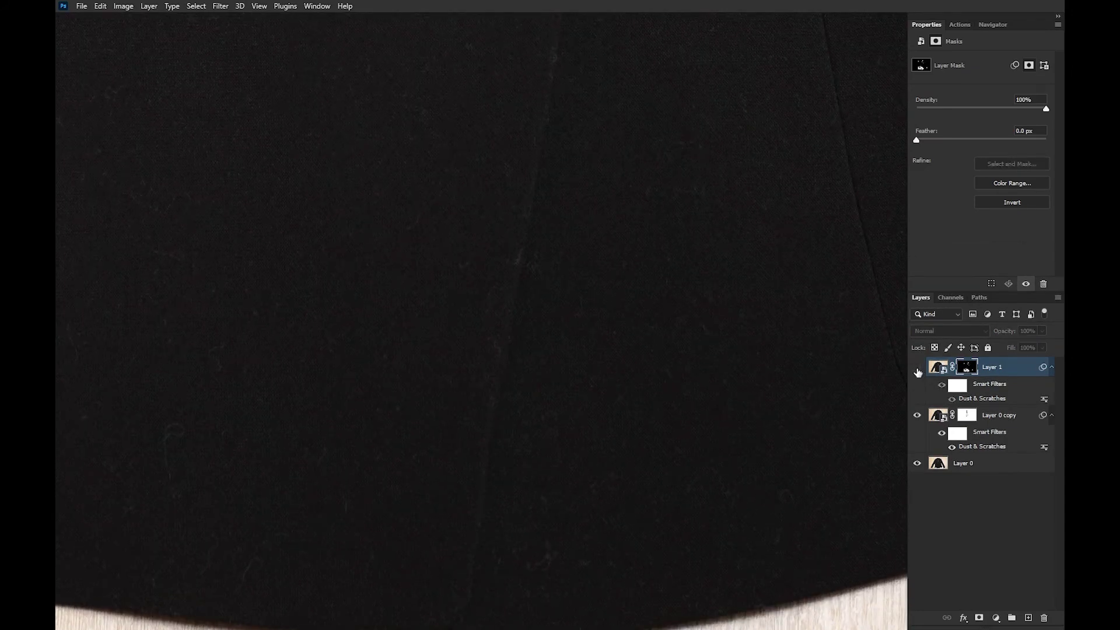
left_click(917, 369)
left_click(917, 368)
left_click(918, 368)
left_click_drag(410, 412, 728, 415)
left_click(918, 368)
left_click(918, 368)
left_click_drag(782, 397, 508, 410)
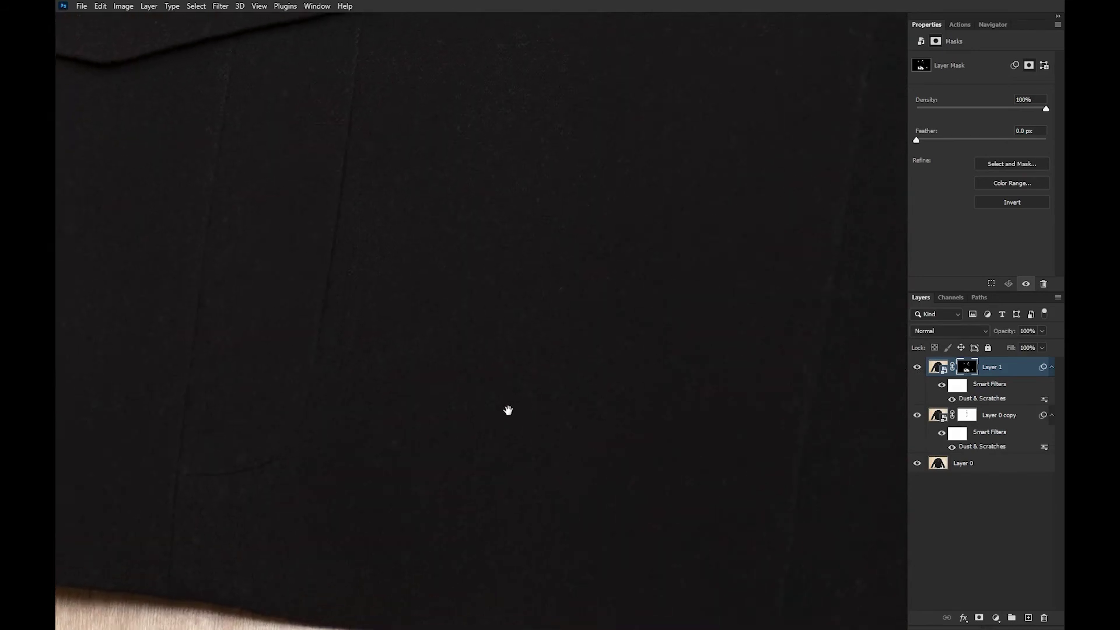
Compare the lower front of the jacket with both cleanup layers hidden and shown.
left_click(919, 415)
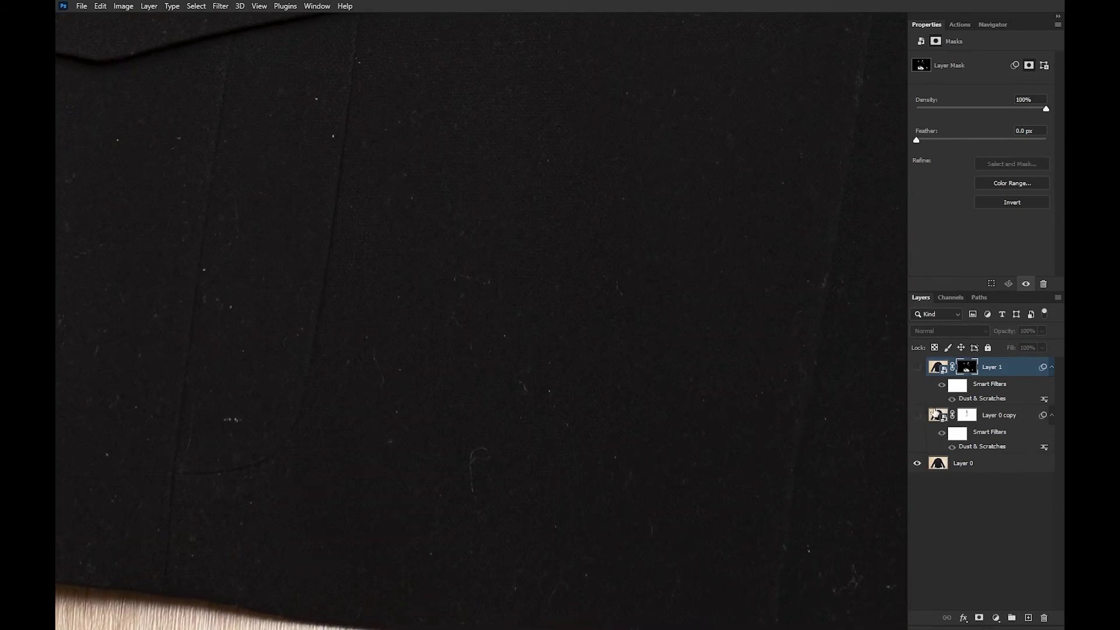
left_click(918, 415)
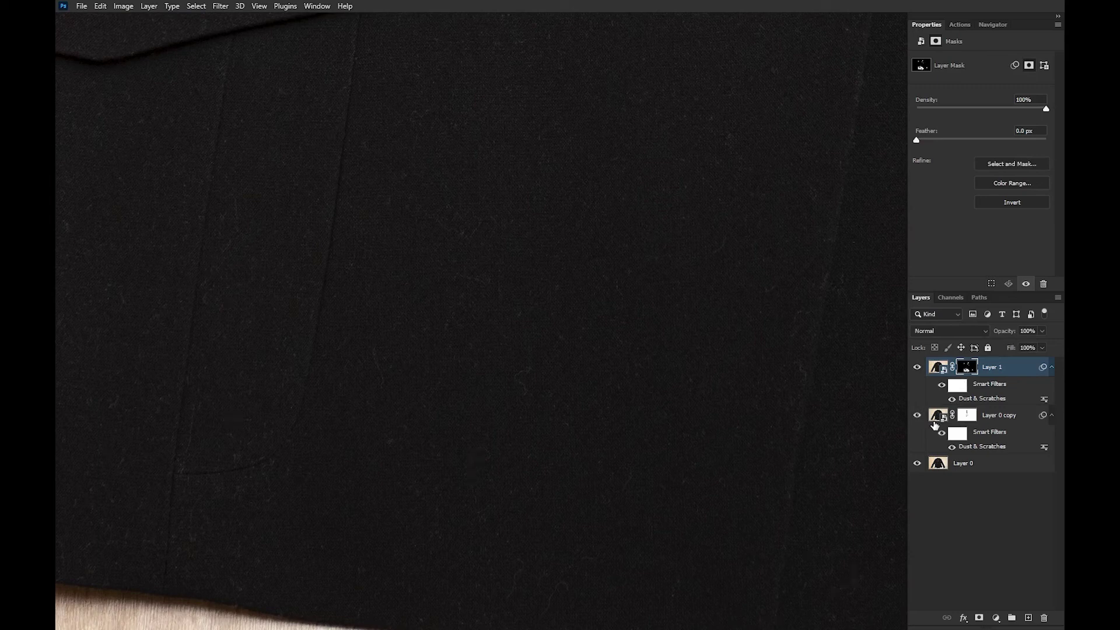
left_click_drag(792, 398, 687, 298)
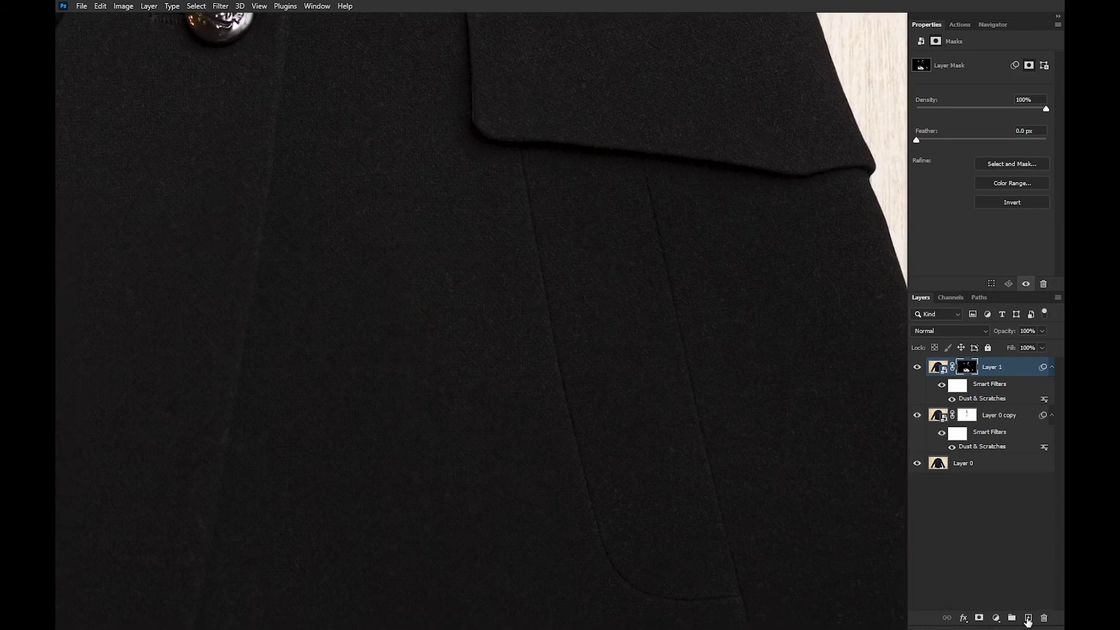
Add a new empty layer above Layer 1 and retouch leftover lint on the lower right front below the pocket flap.
left_click(1028, 618)
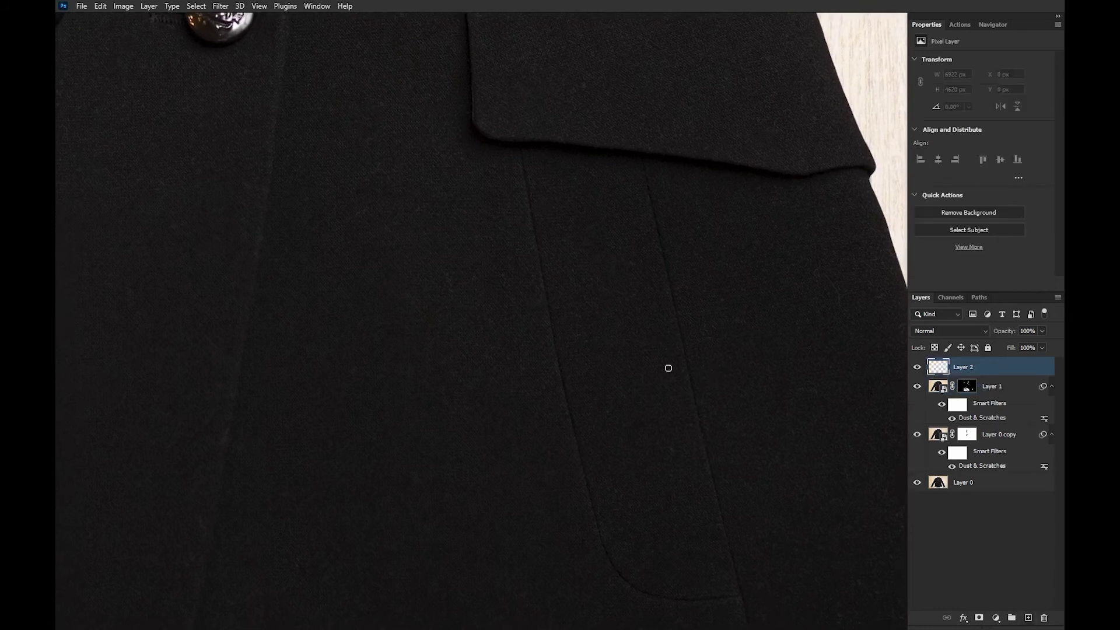
left_click_drag(616, 449, 767, 270)
right_click(369, 380, "alt")
left_click_drag(343, 349, 375, 253)
scroll(657, 307, "down", 3)
scroll(675, 401, "left", 3)
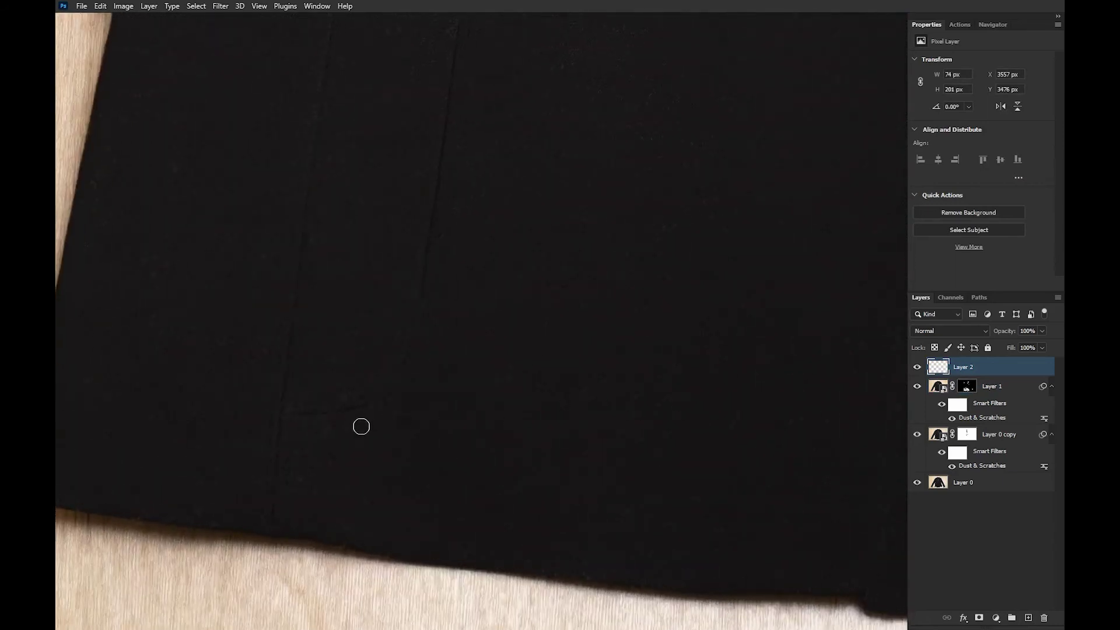
Retouch the remaining lint specks on the lower left front of the jacket near the hem on Layer 2.
left_click_drag(329, 435, 483, 388)
scroll(89, 386, "up", 5)
left_click(197, 395)
left_click_drag(515, 300, 410, 447)
Switch to full-screen mode and retouch the faint lint along the upper and middle part of the left sleeve.
key("f")
mouse_move(495, 146)
left_mouse_down()
mouse_move(555, 308)
mouse_move(705, 267)
mouse_move(886, 286)
left_mouse_up()
left_click_drag(329, 220, 348, 210)
scroll(513, 243, "down", 10)
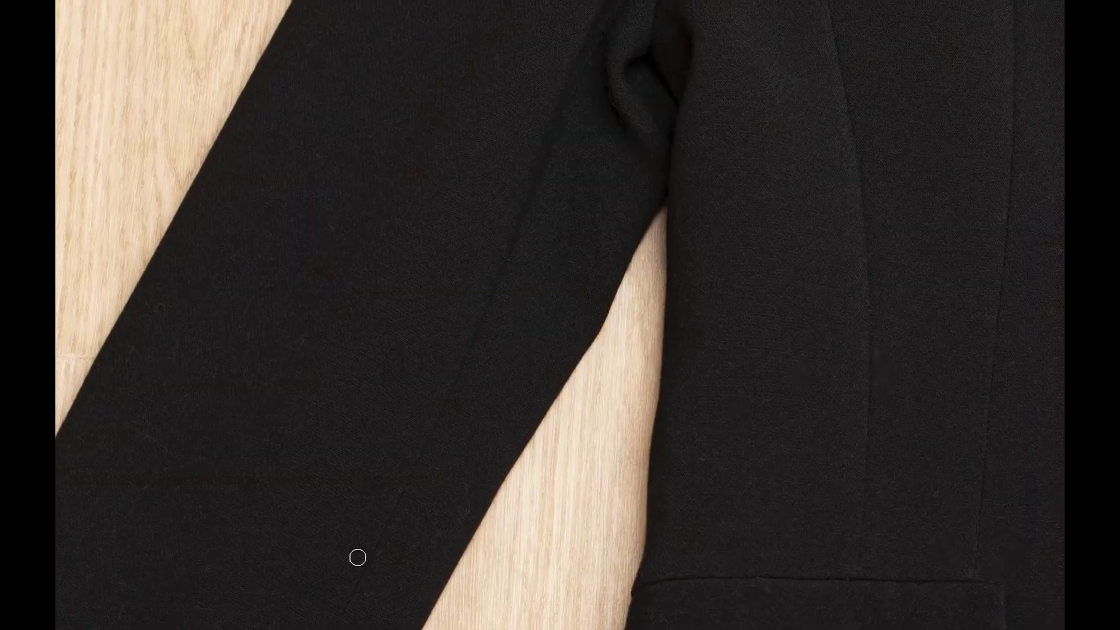
scroll(518, 352, "down", 5)
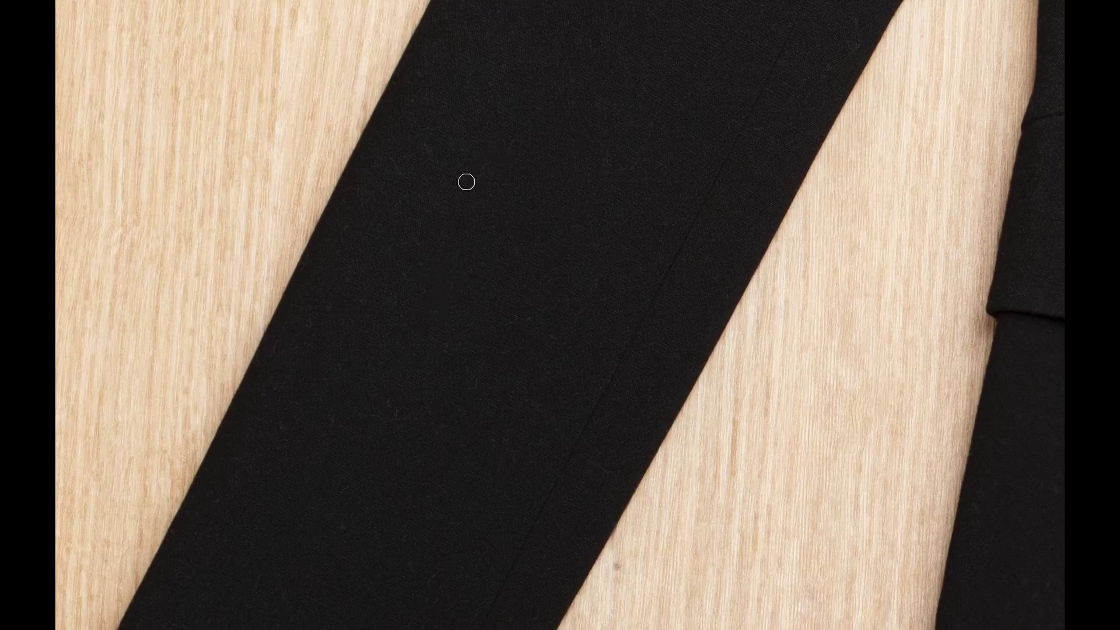
left_click(511, 322)
mouse_move(501, 449)
left_mouse_down()
mouse_move(535, 300)
mouse_move(475, 300)
left_mouse_up()
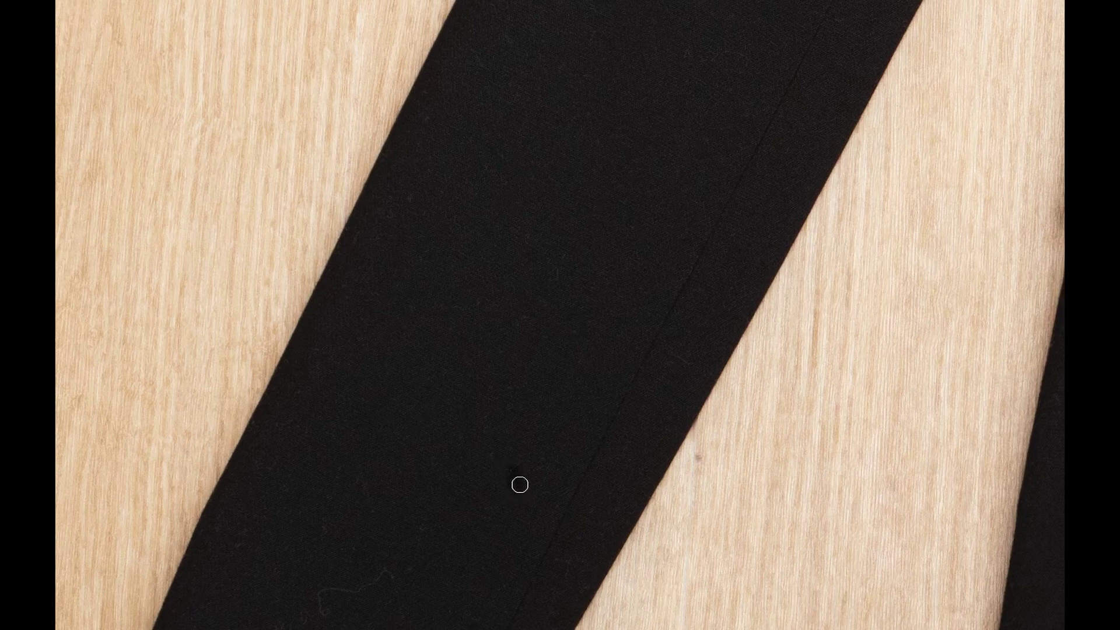
Retouch the curved lint thread and specks on the lower left sleeve just above the cuff.
left_click_drag(560, 437, 644, 237)
left_click_drag(399, 413, 476, 366)
left_click_drag(352, 448, 359, 444)
left_click_drag(396, 487, 419, 441)
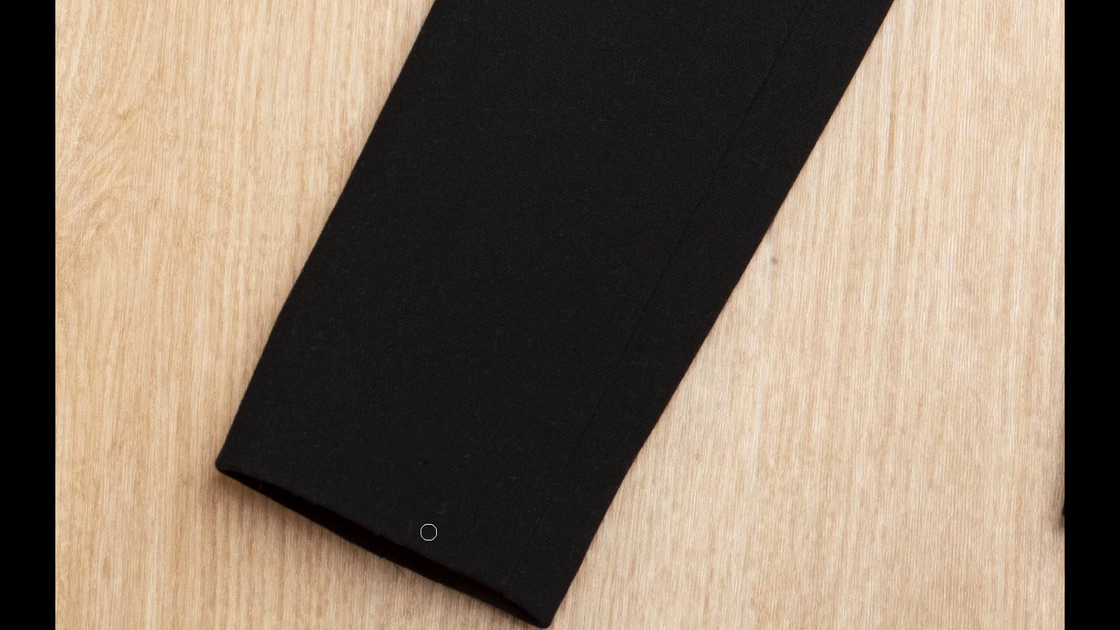